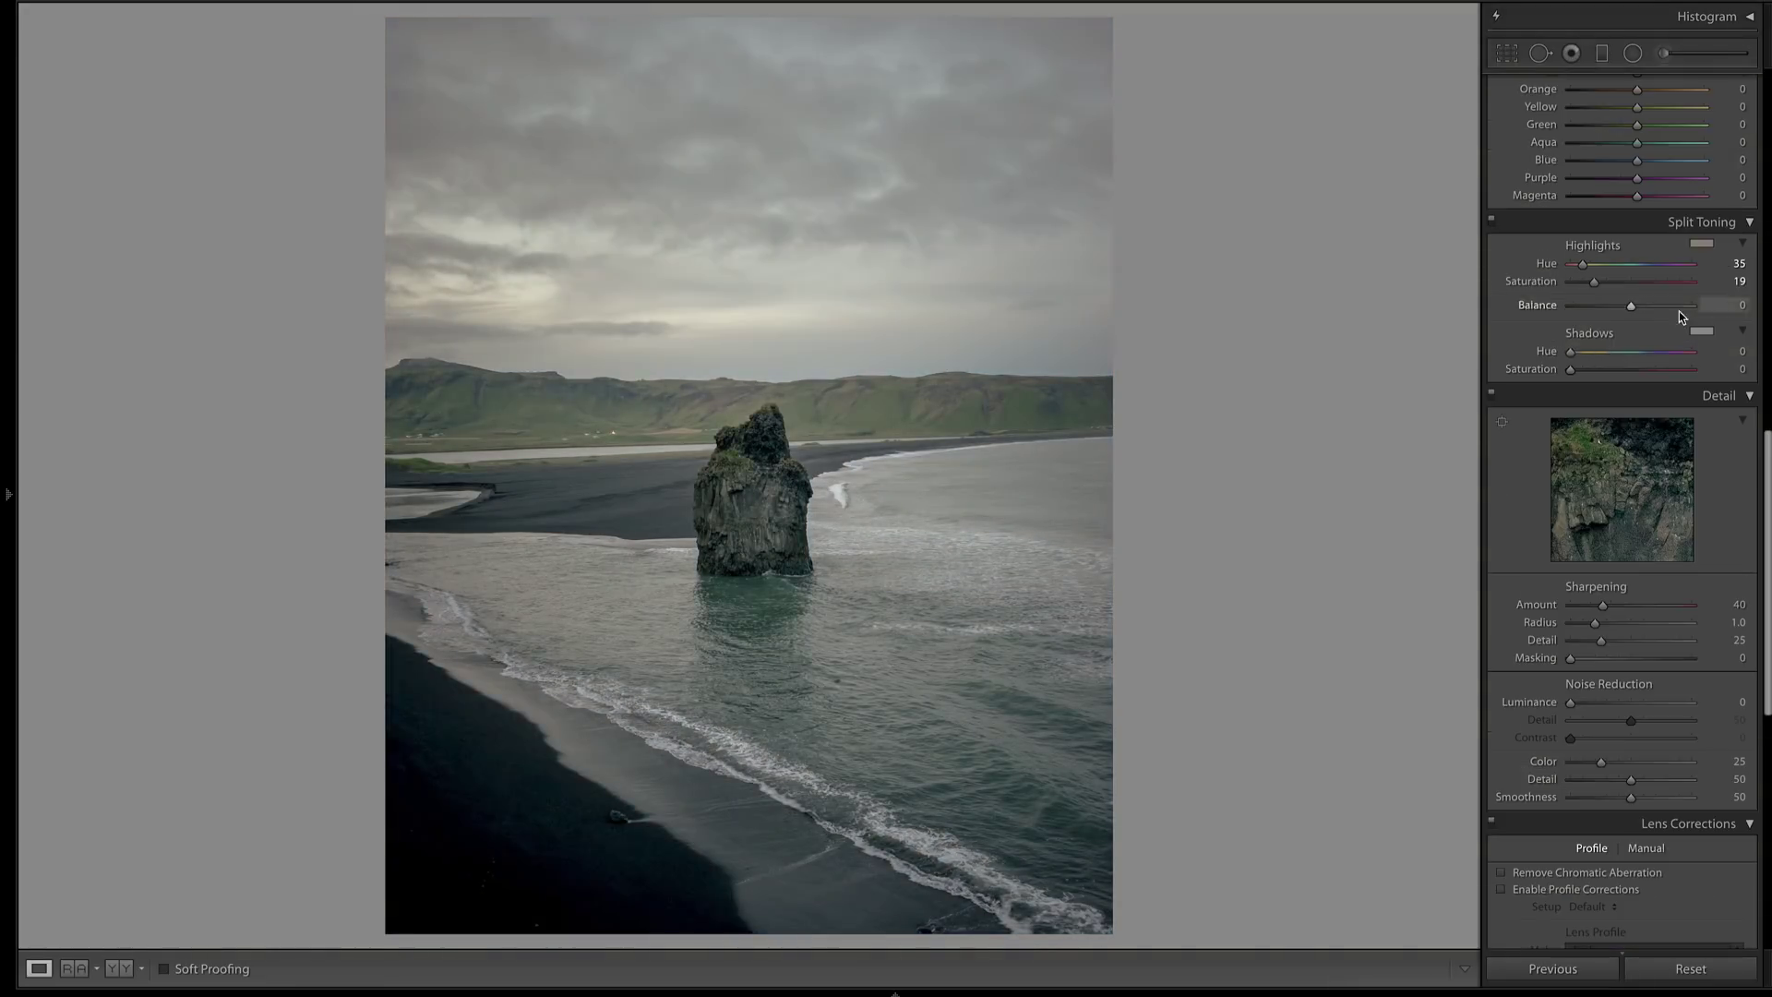
# Shift the Split Toning toward teal and reshape the colour-channel curves, lifting the blue midtones
pyautogui.moveTo(1679, 312); pyautogui.dragTo(1650, 308)
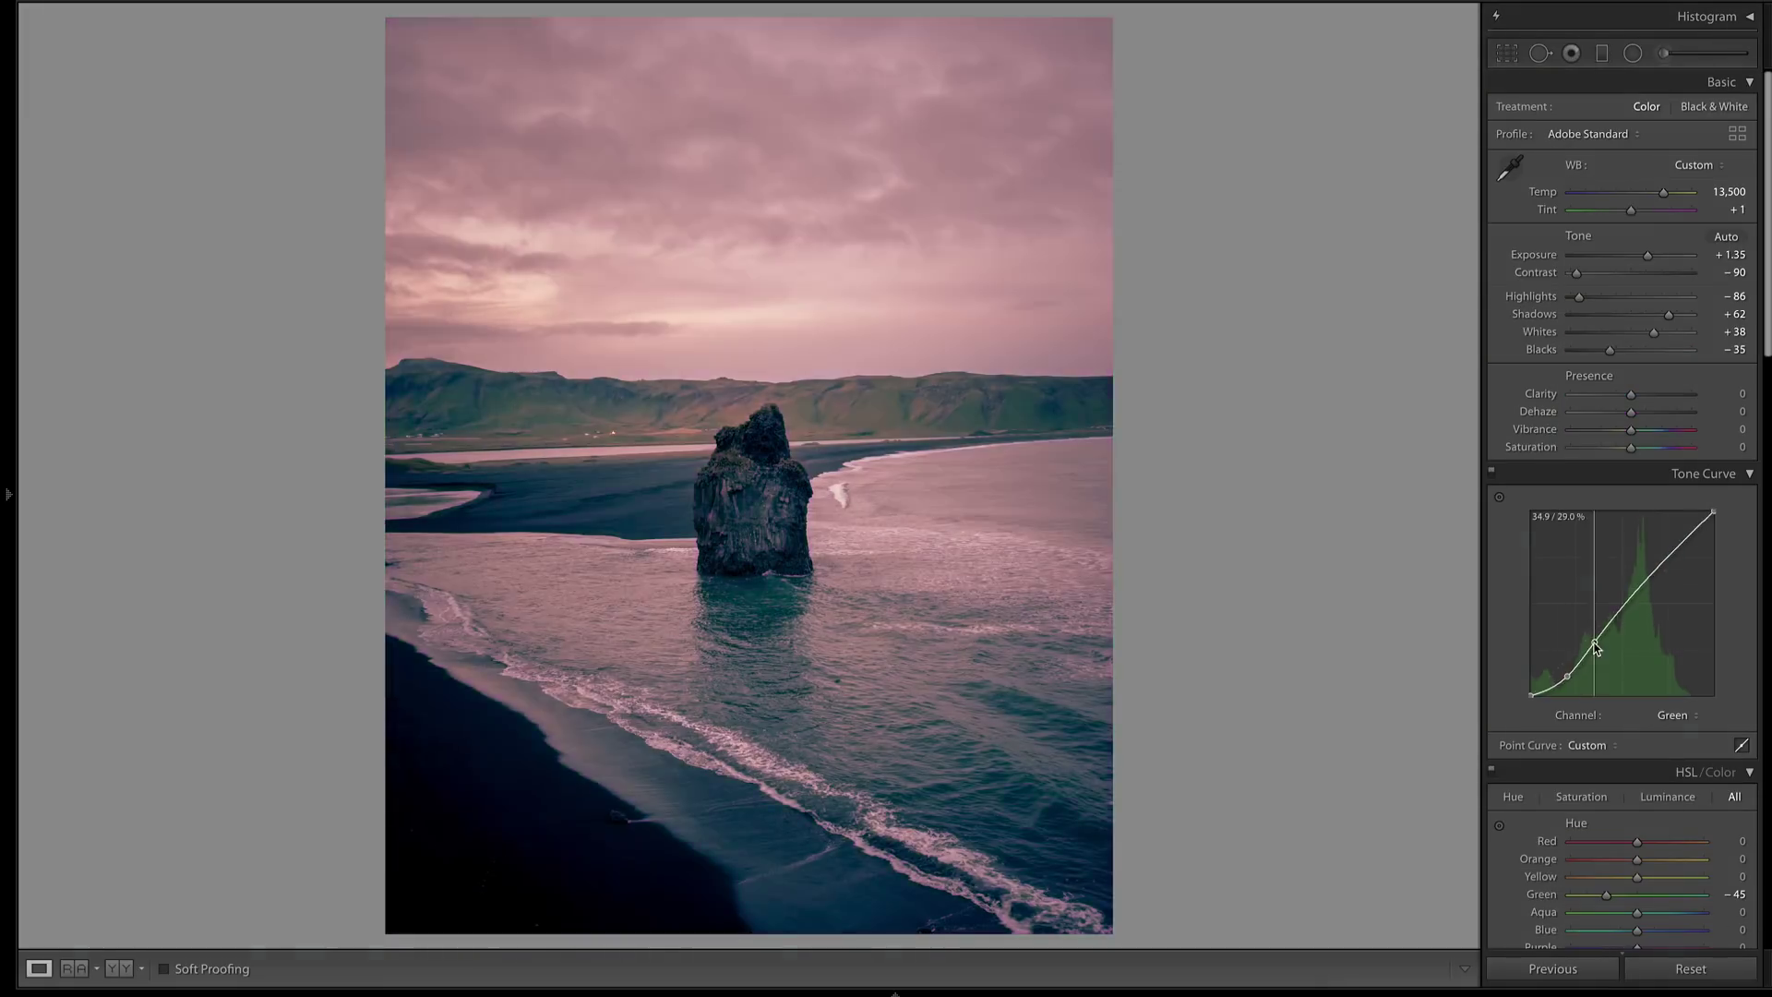
pyautogui.moveTo(1594, 633); pyautogui.dragTo(1661, 553)
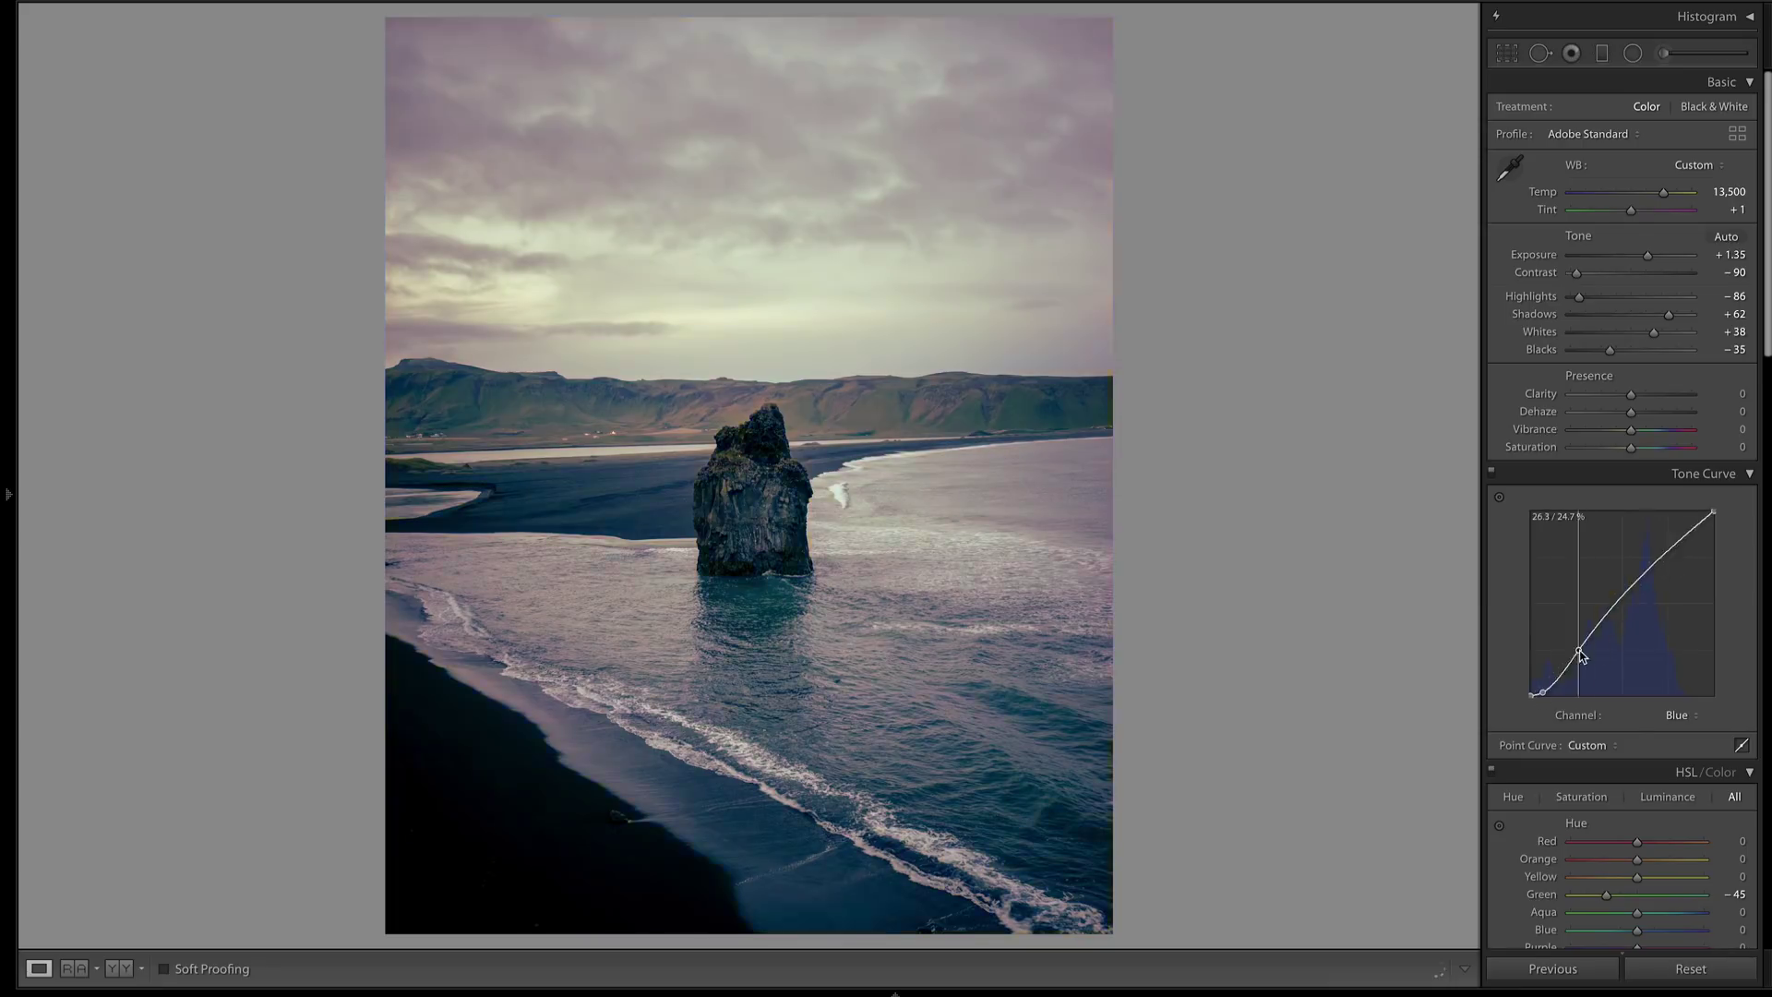
pyautogui.moveTo(1618, 609); pyautogui.dragTo(1661, 553)
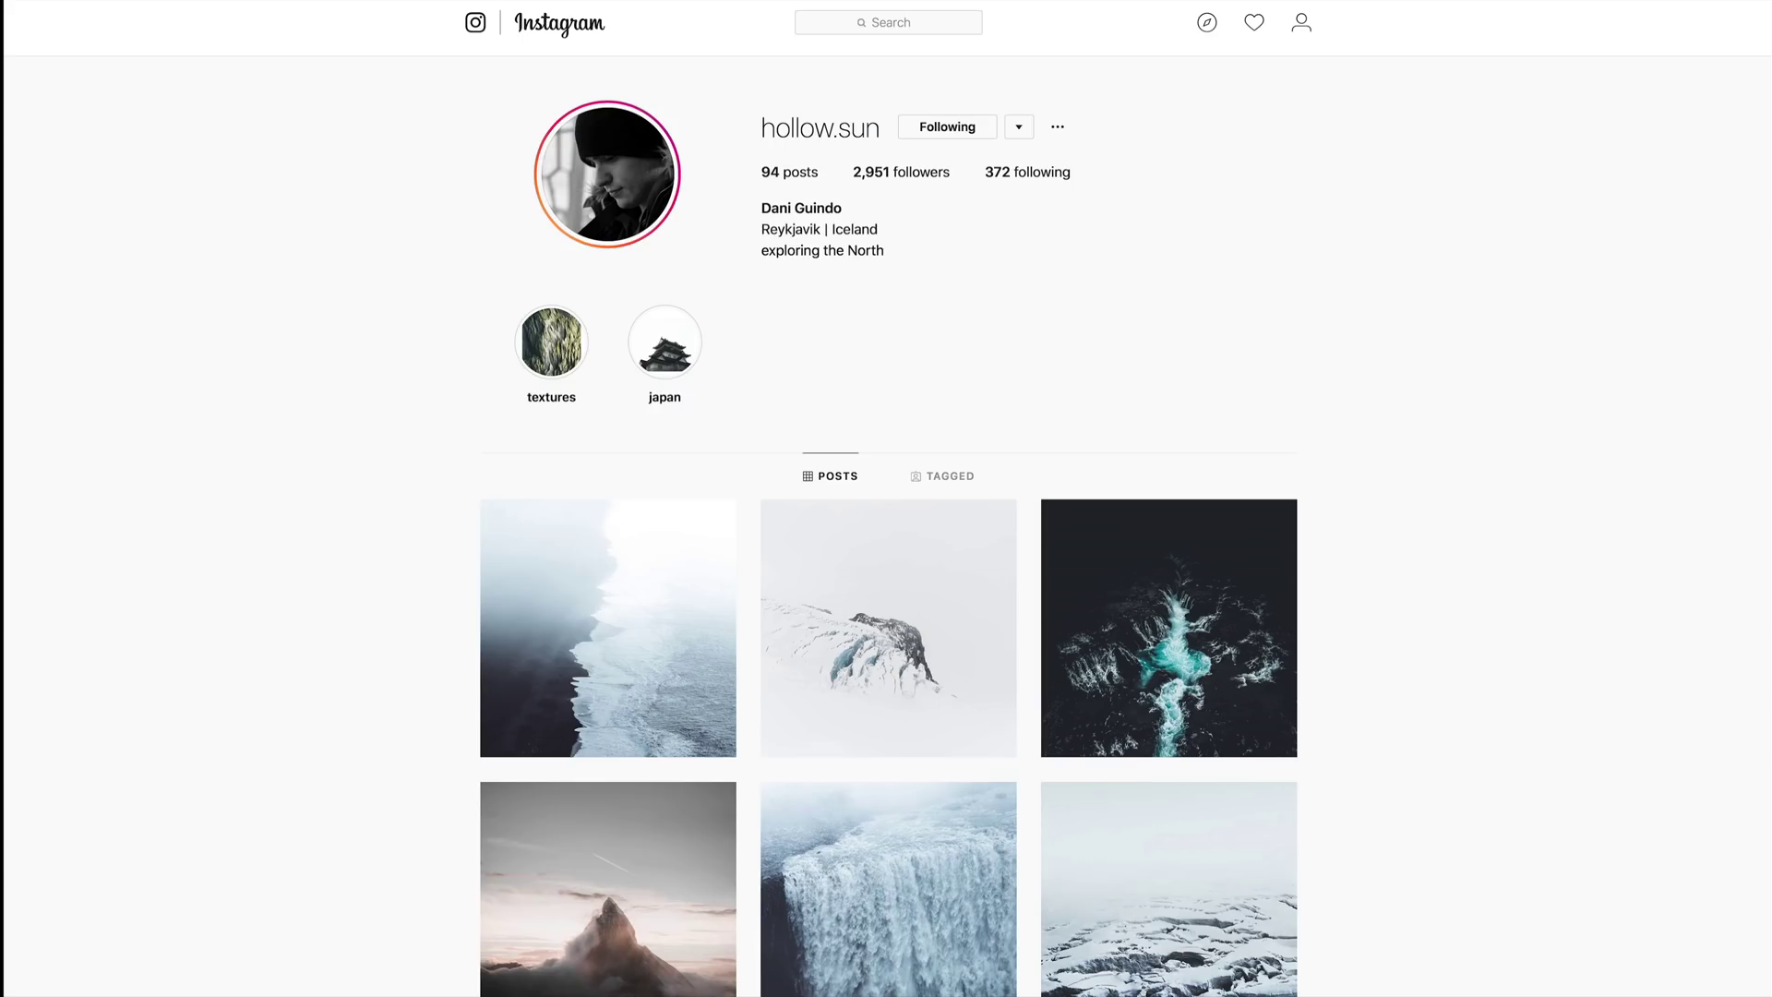
pyautogui.scroll(-7, 888, 516)
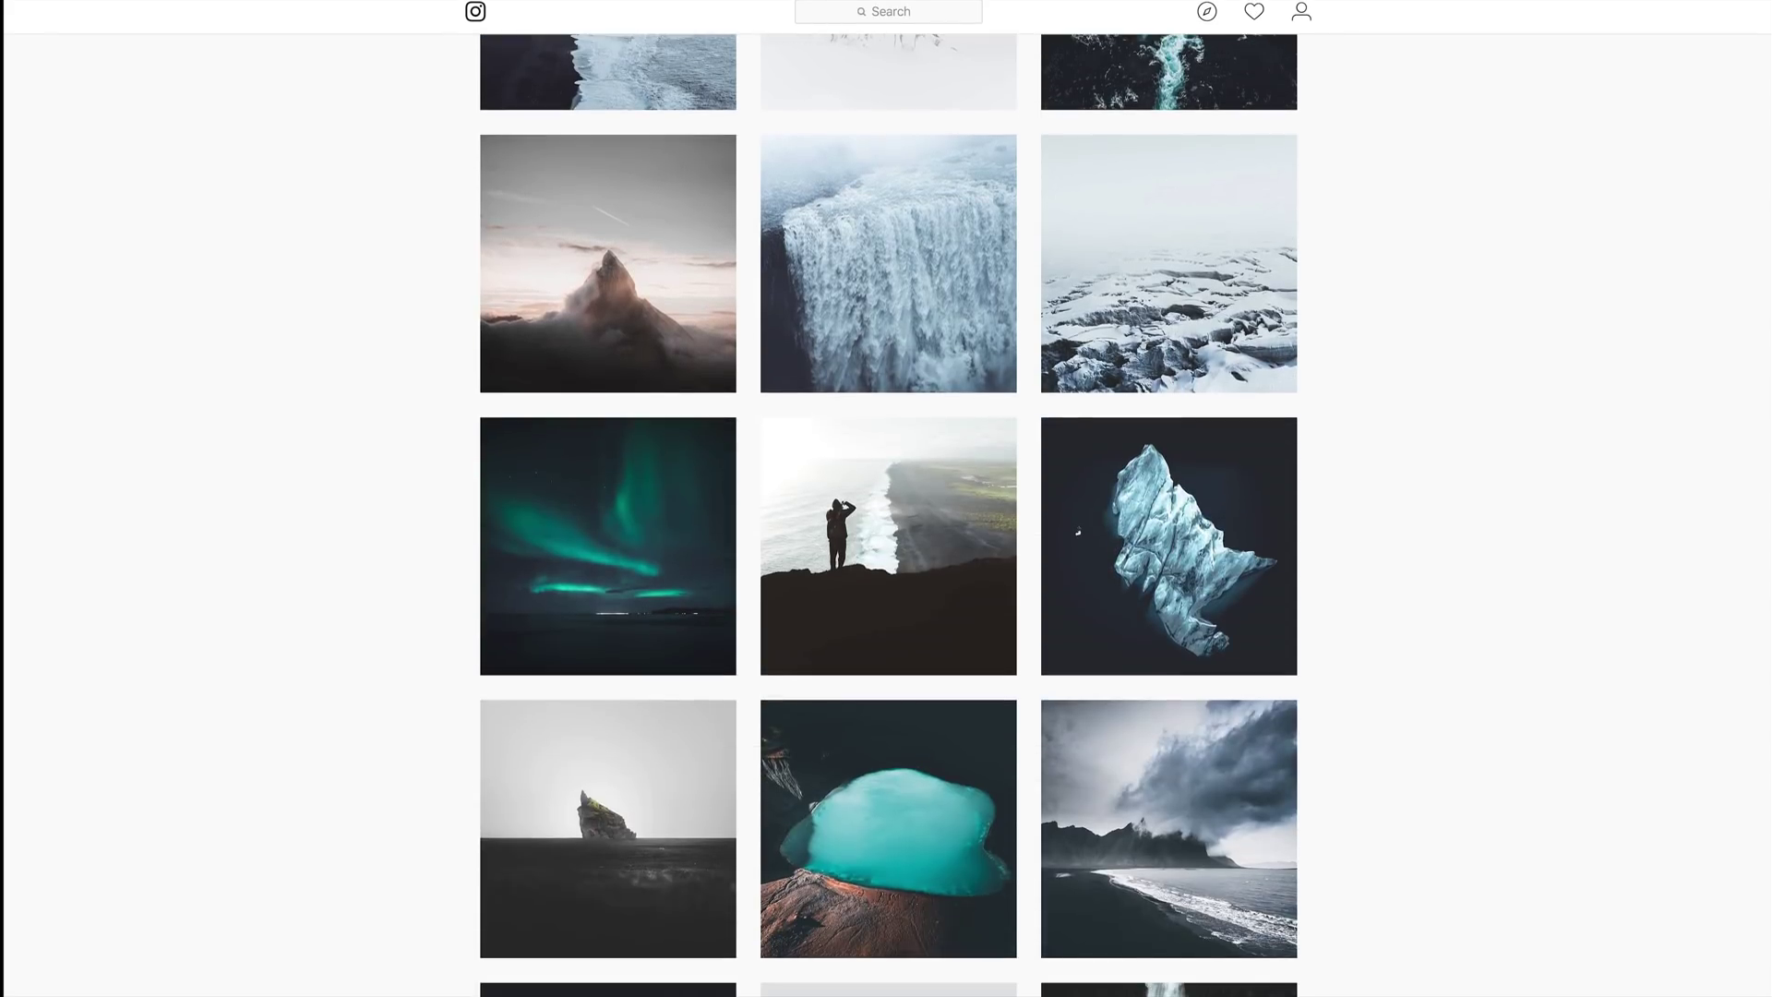
pyautogui.scroll(-3, 888, 517)
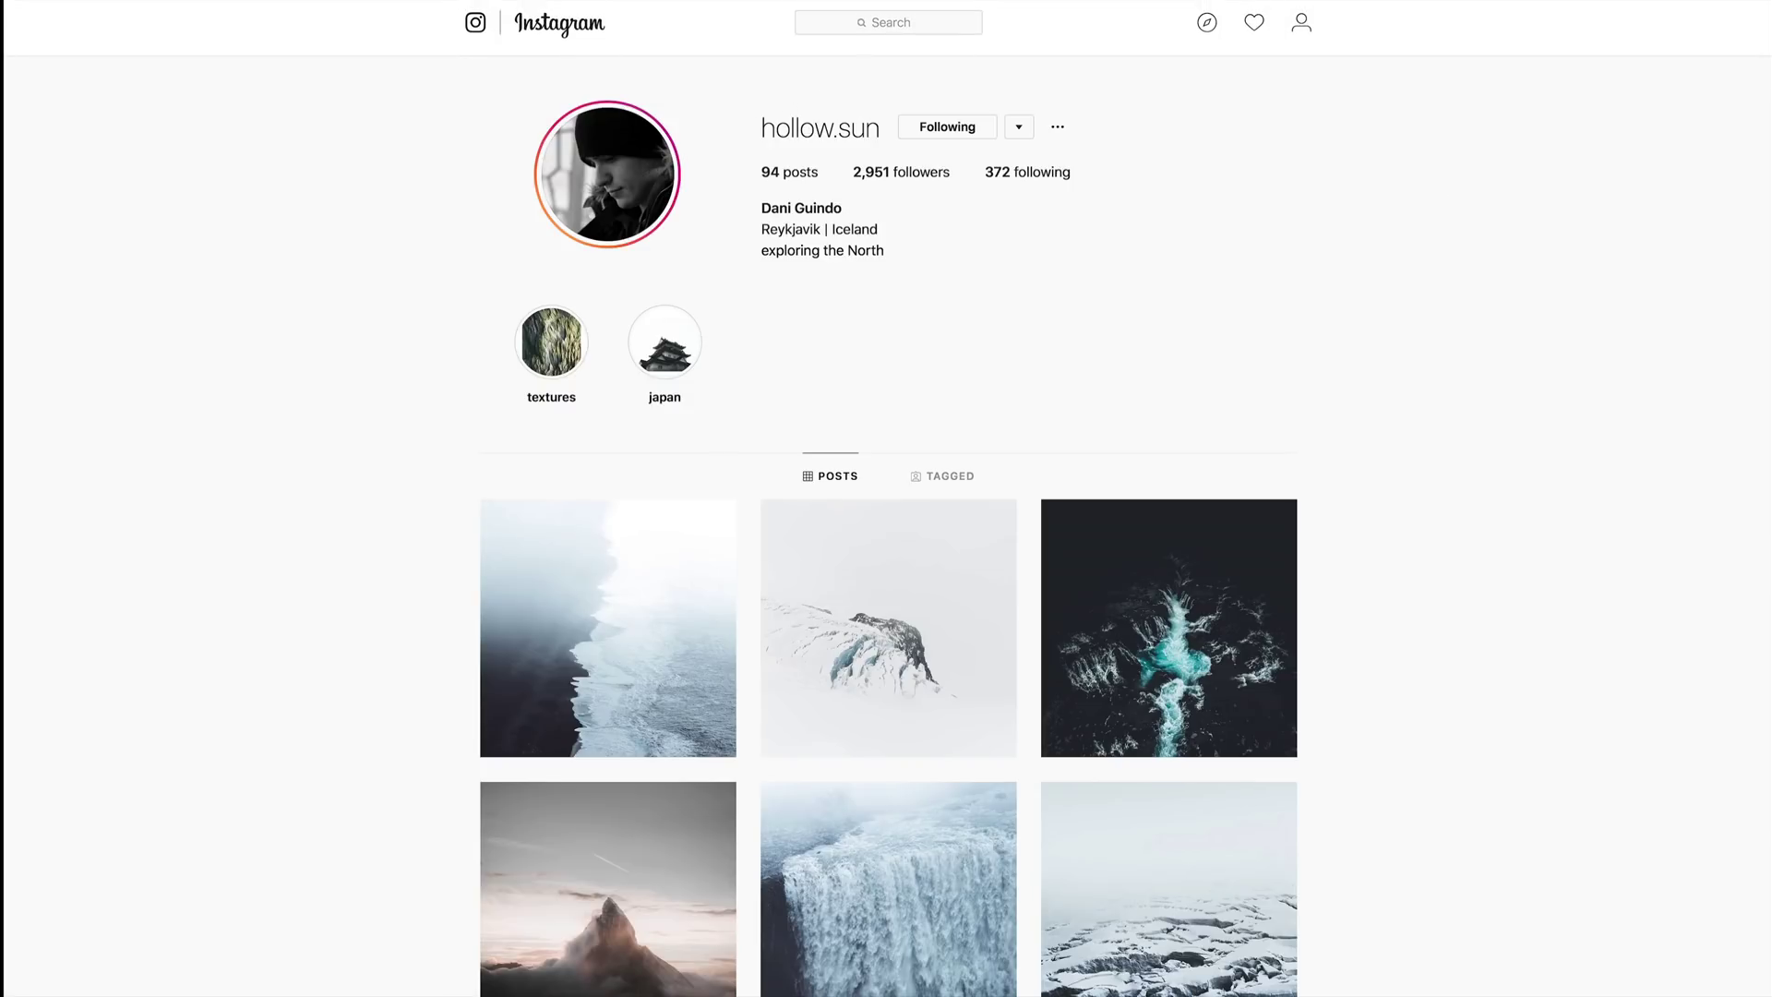
pyautogui.scroll(-15, 888, 517)
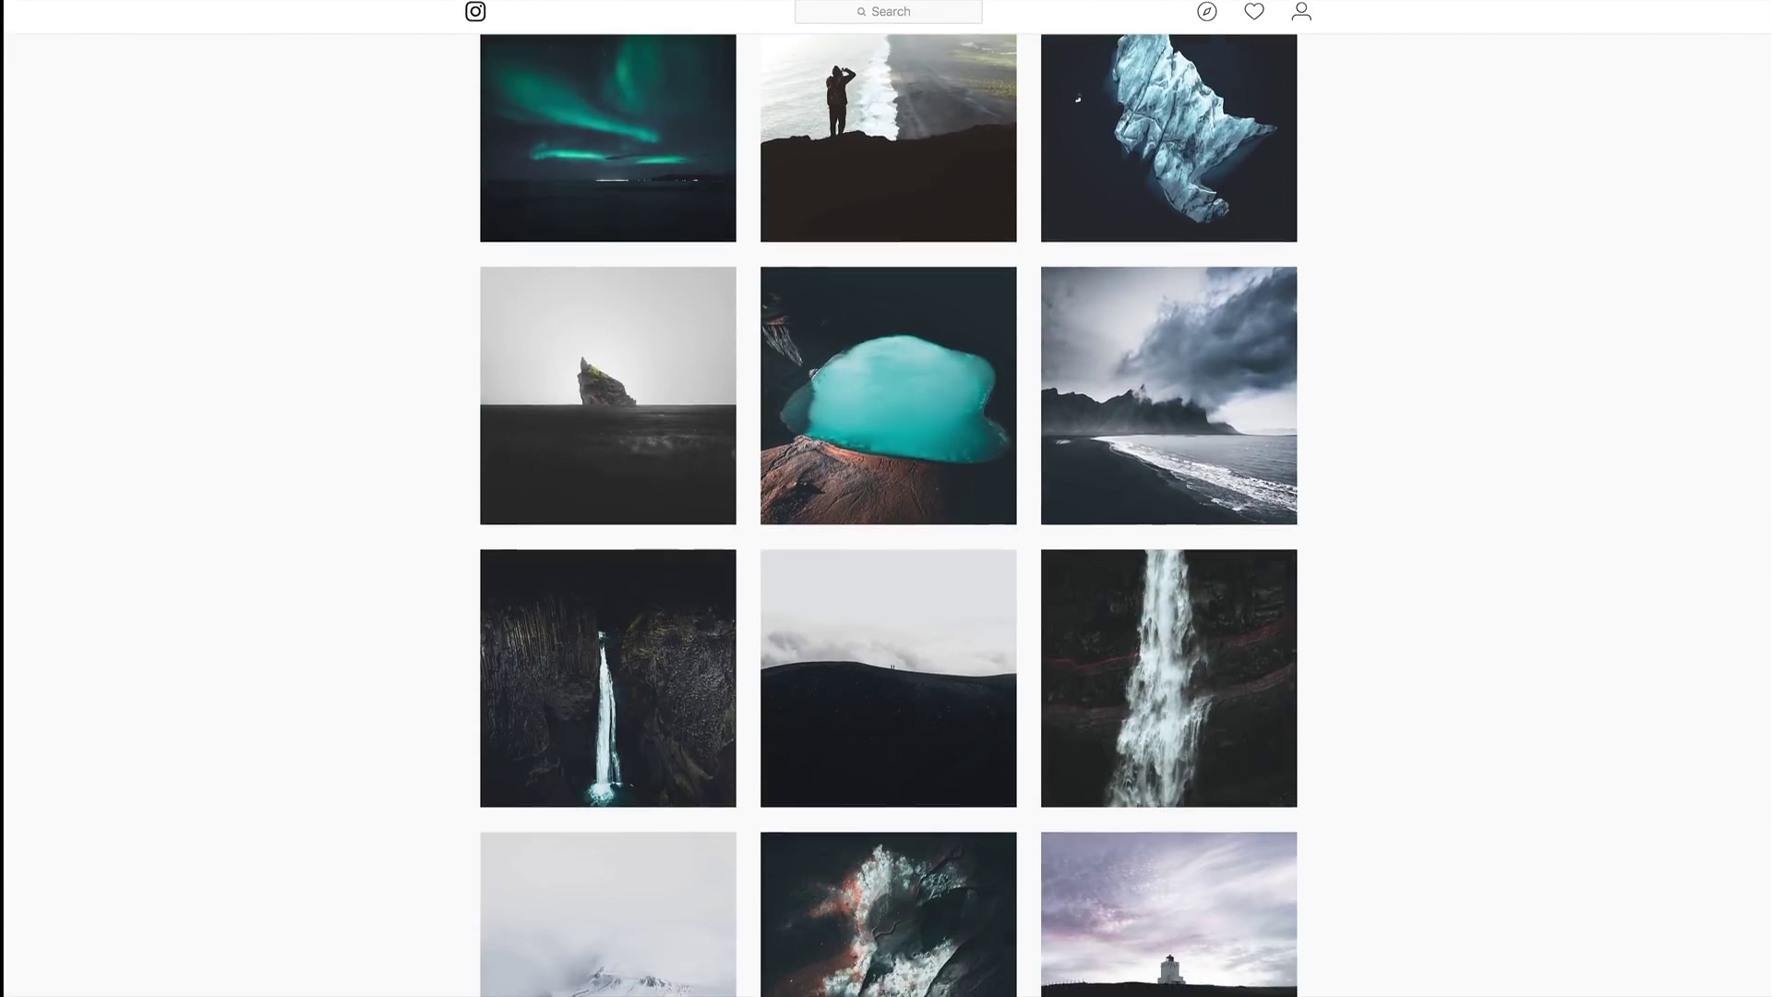
pyautogui.scroll(-12, 1740, 364)
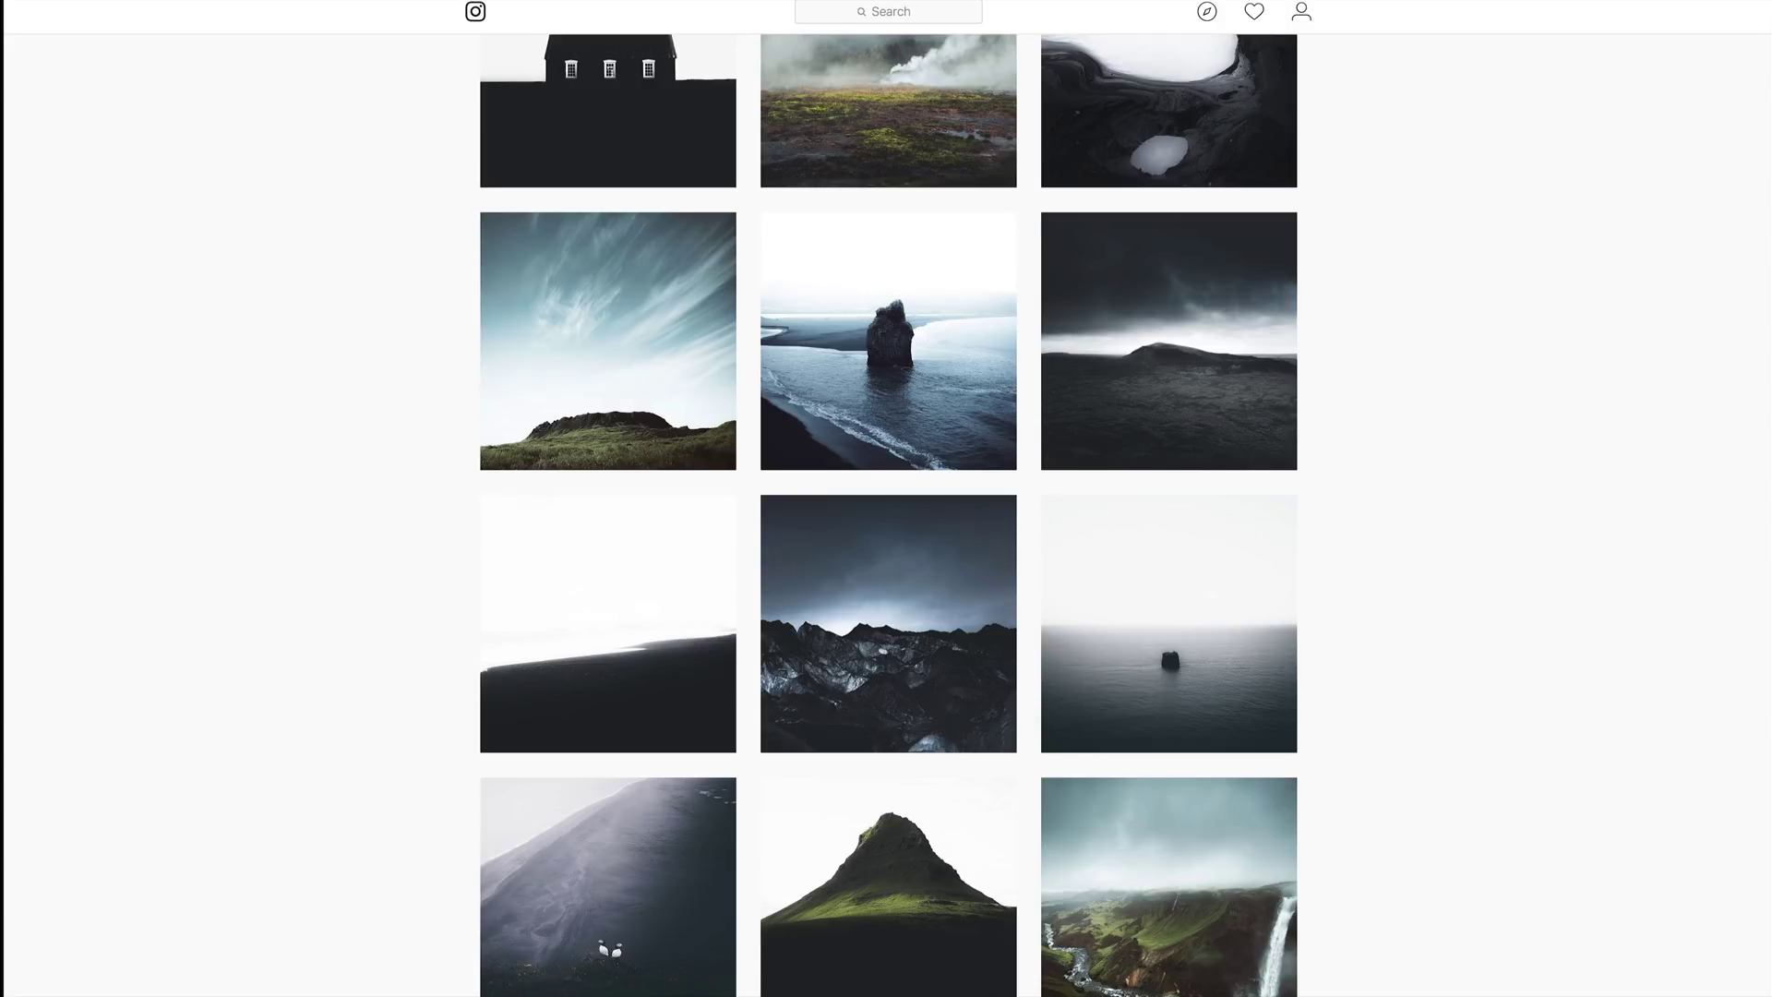
pyautogui.scroll(1, 887, 516)
pyautogui.scroll(20, 887, 515)
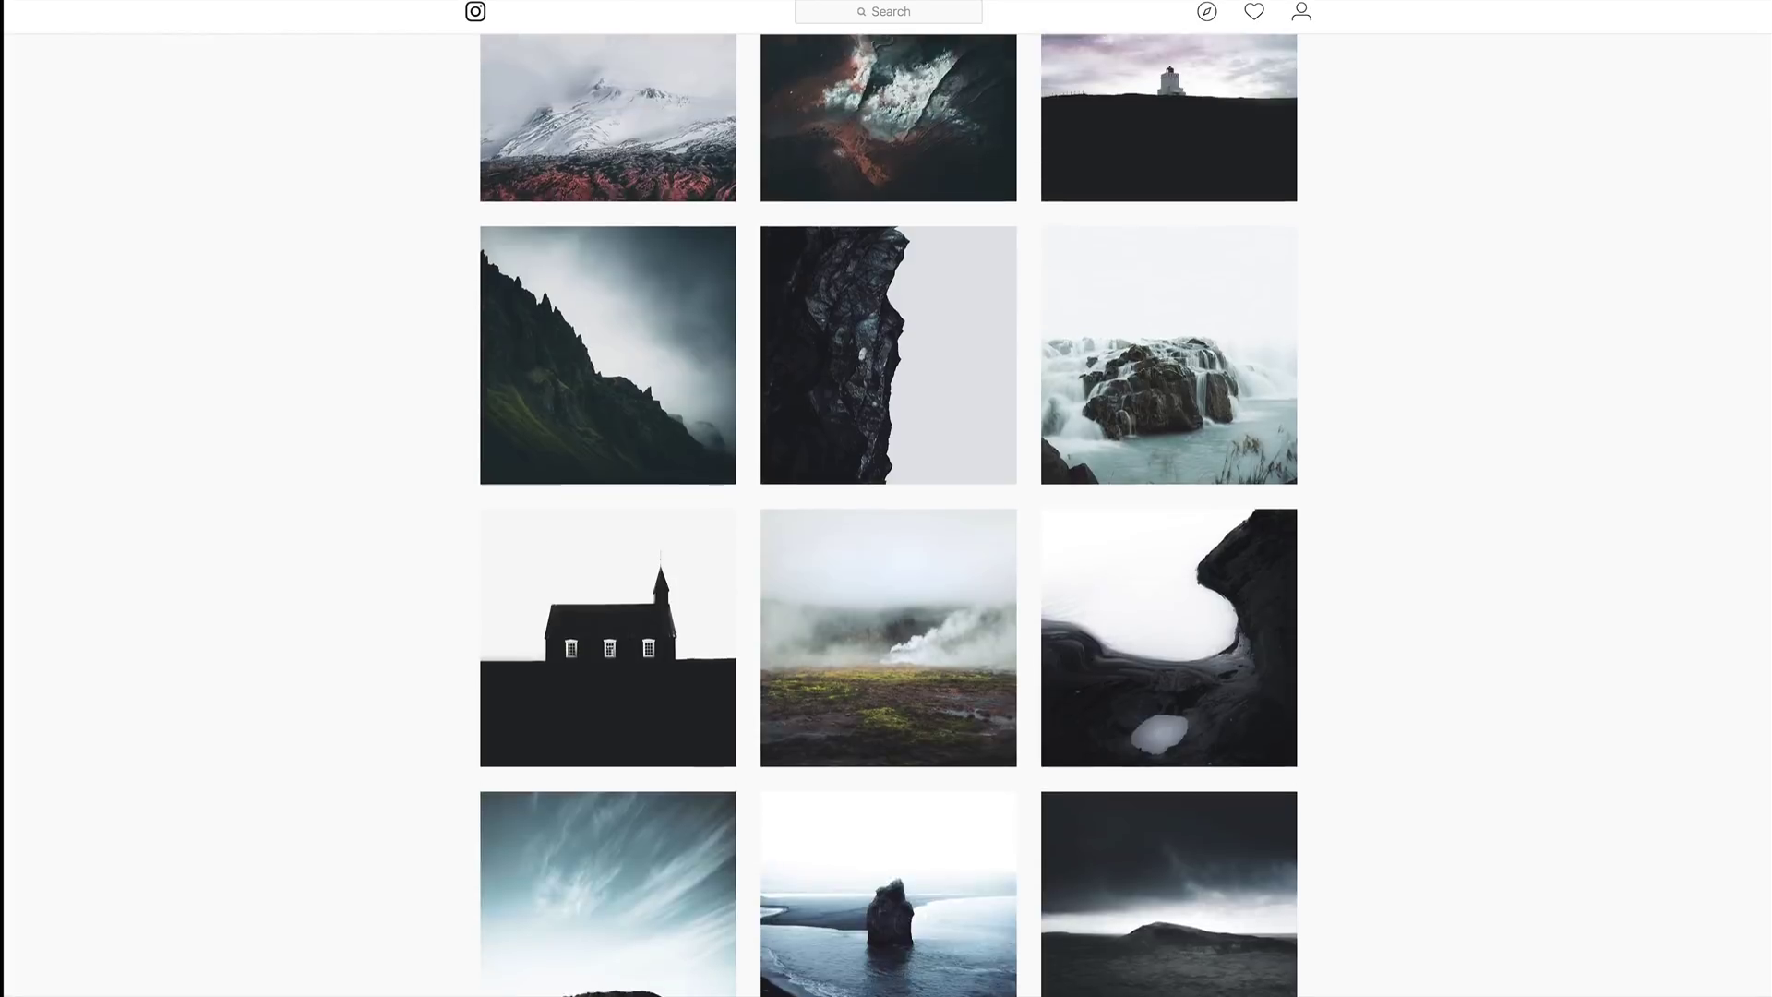
pyautogui.scroll(2, 1187, 158)
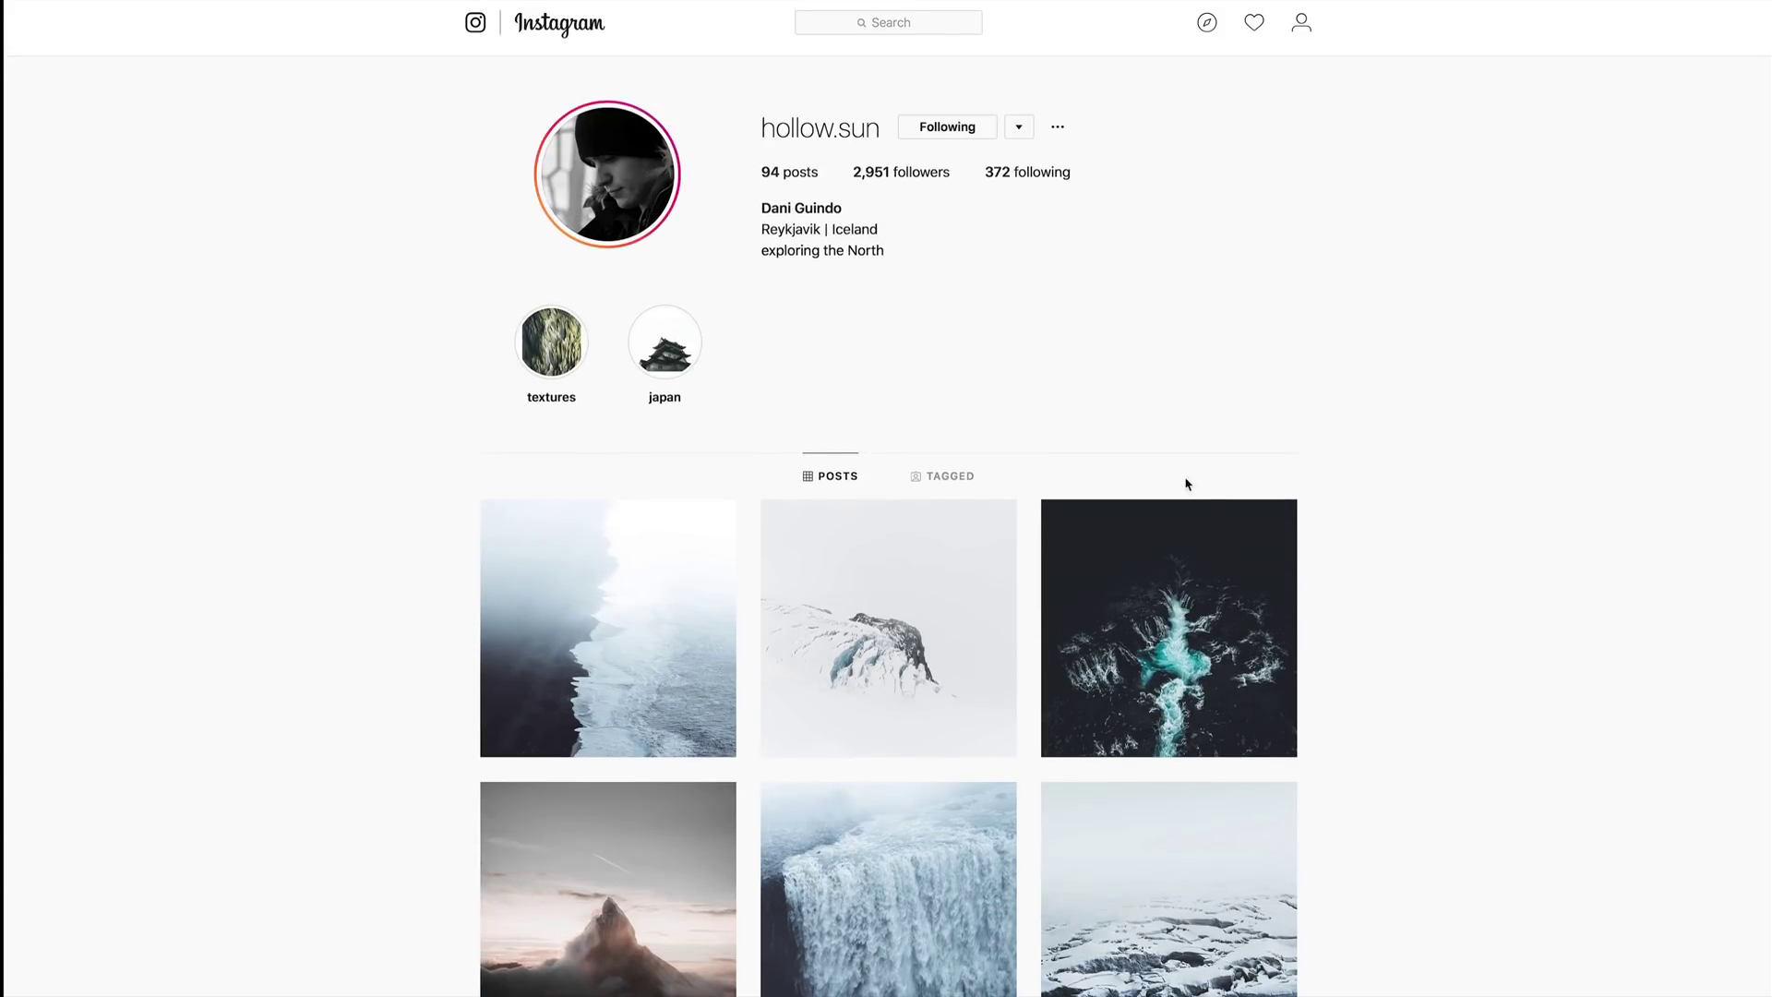
pyautogui.scroll(-18, 888, 515)
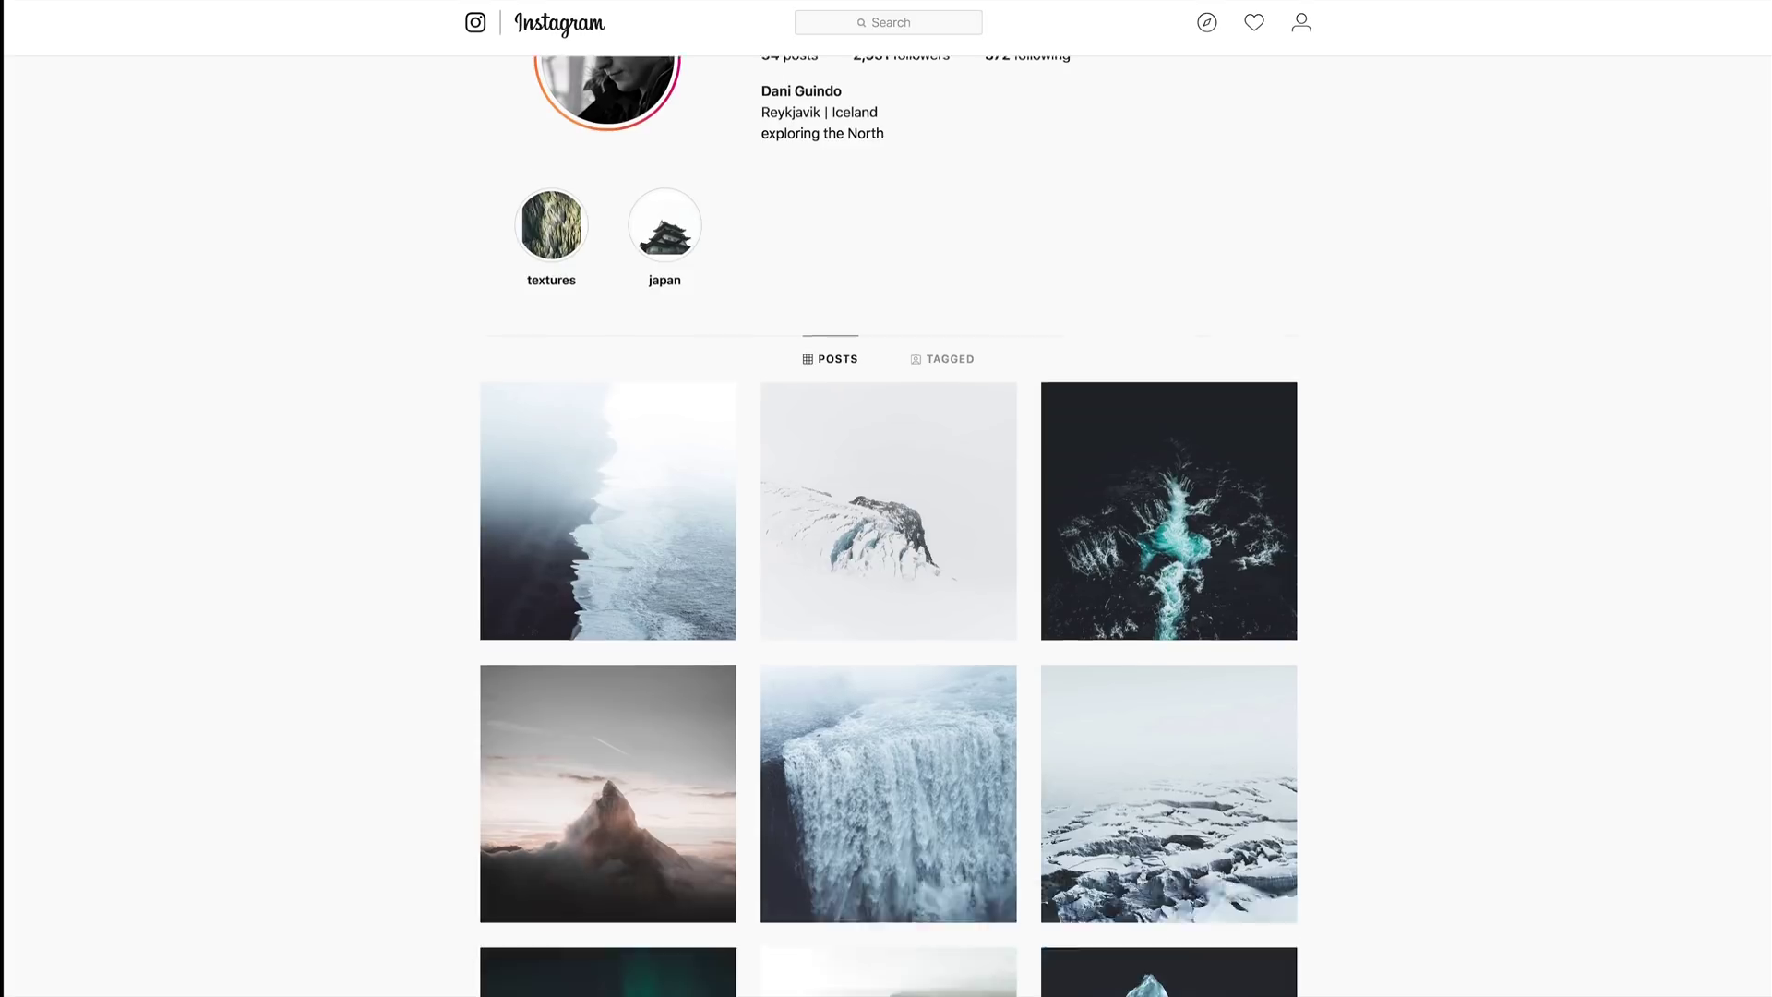
pyautogui.scroll(-2, 887, 515)
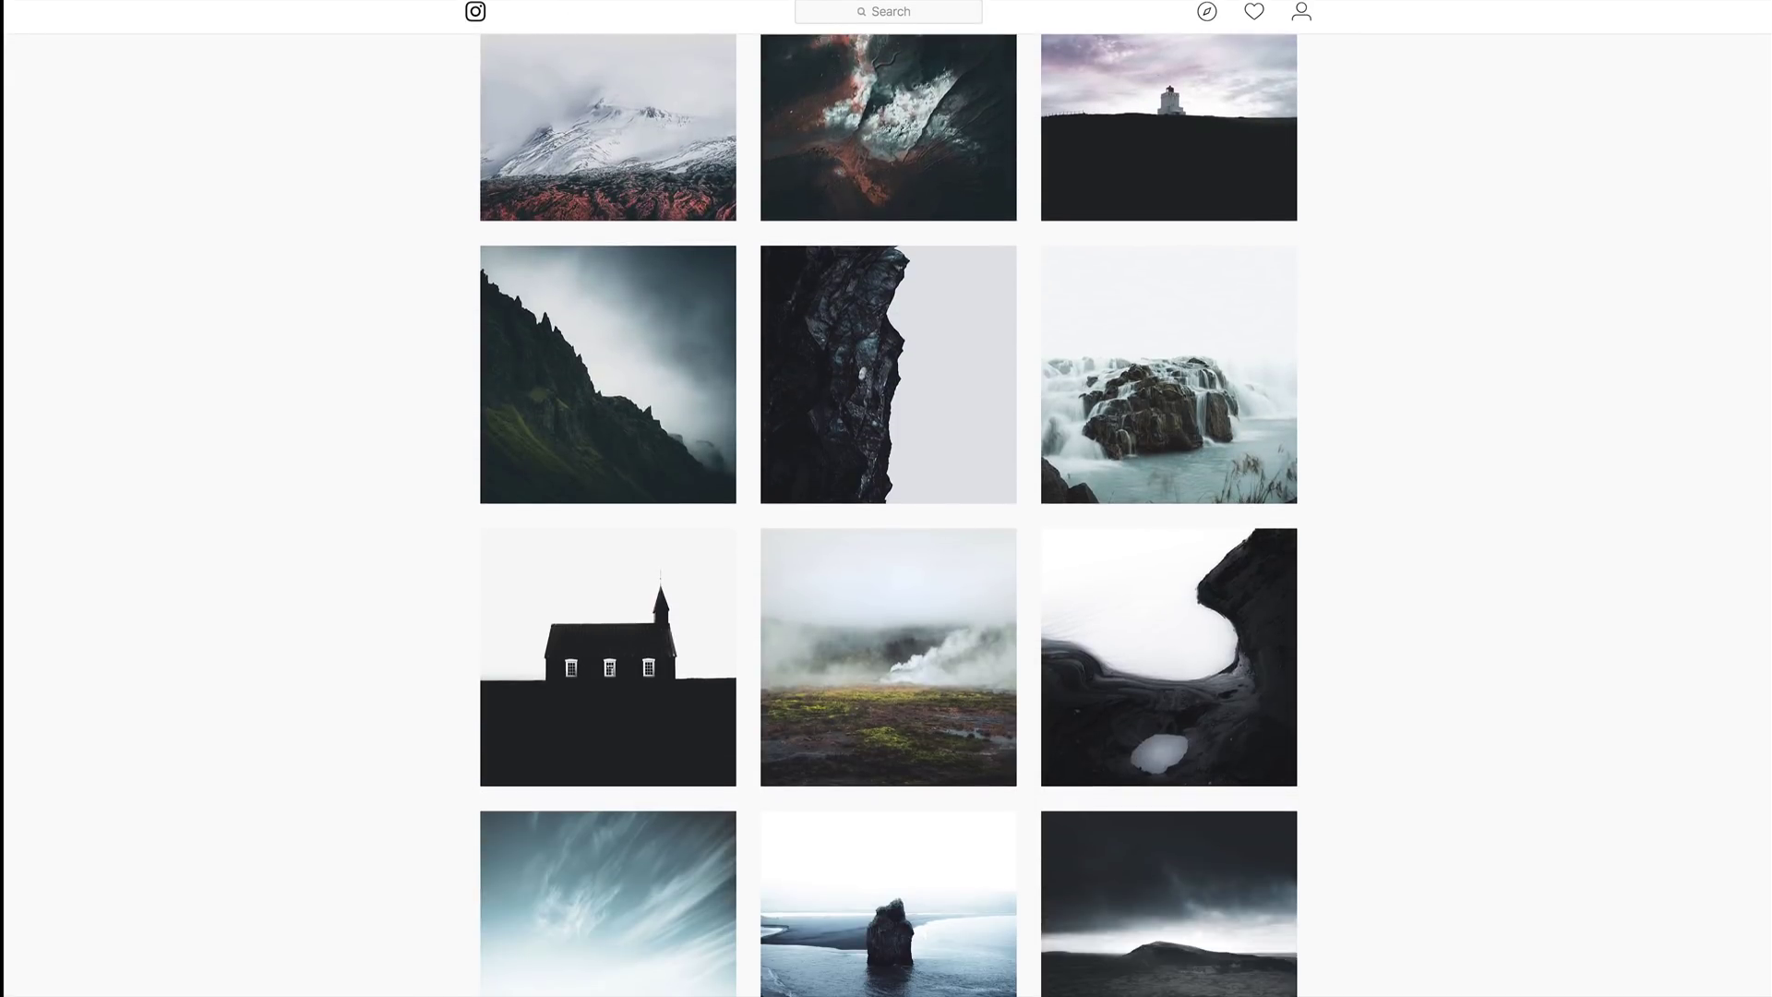
pyautogui.scroll(-4, 888, 515)
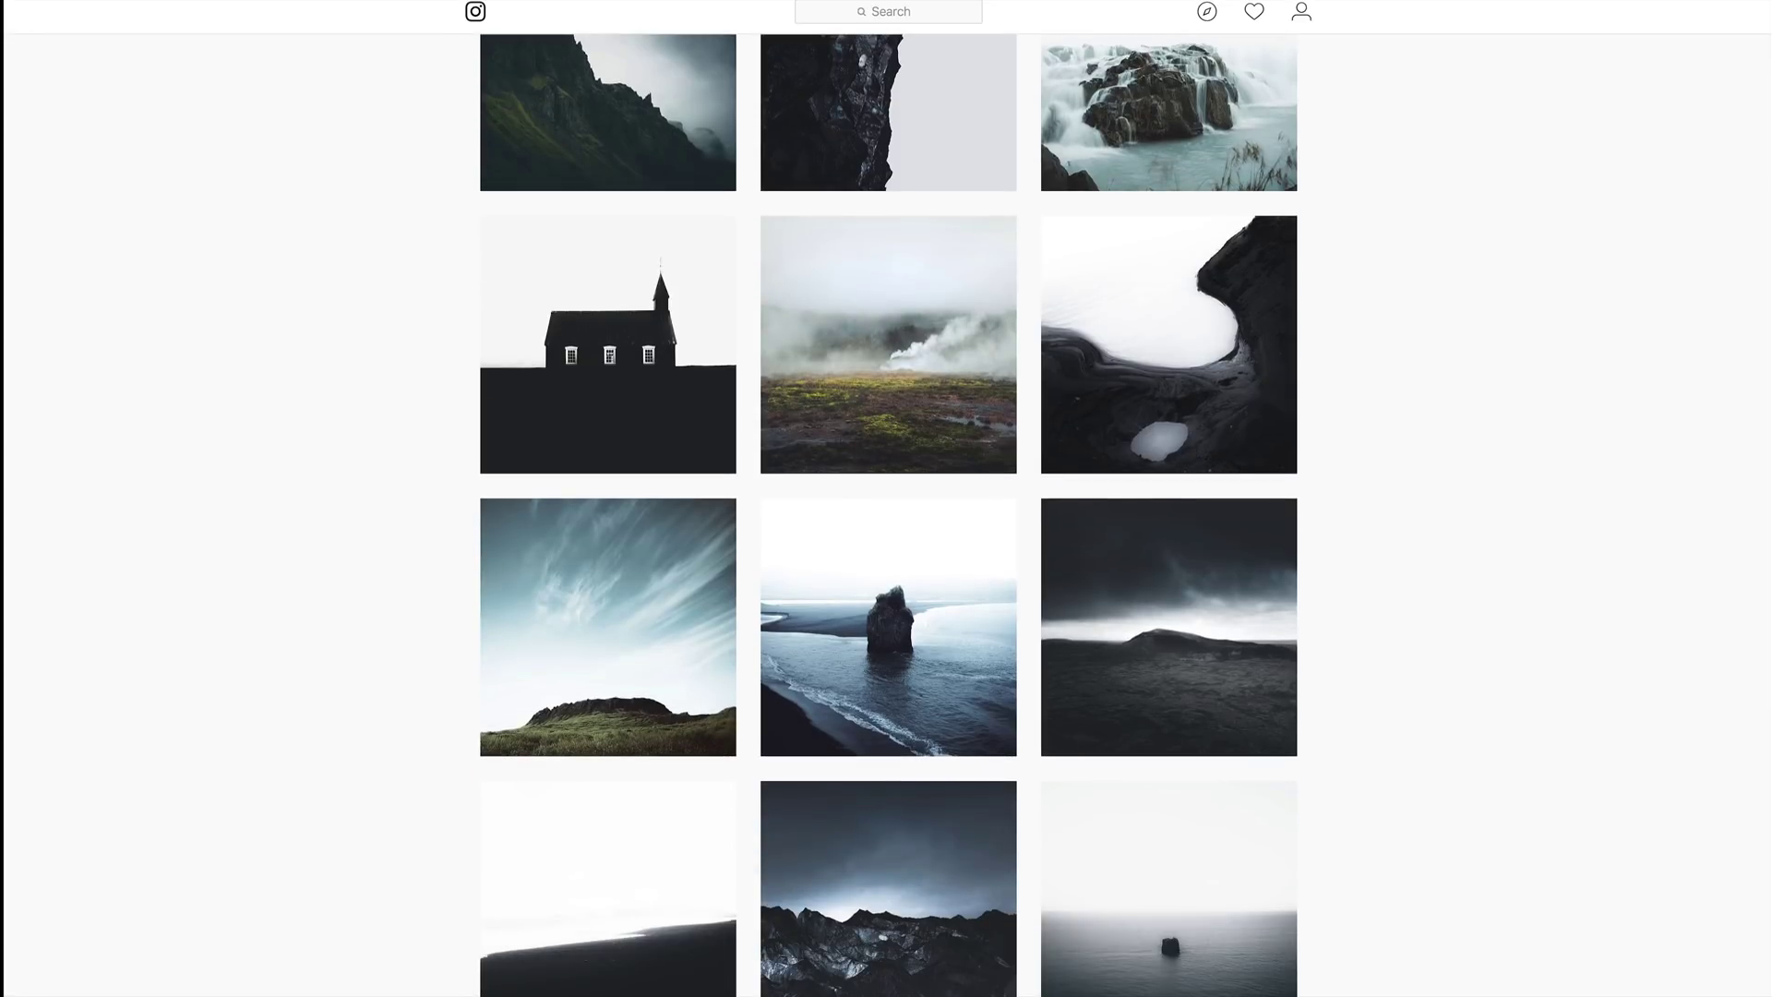
pyautogui.scroll(-5, 887, 515)
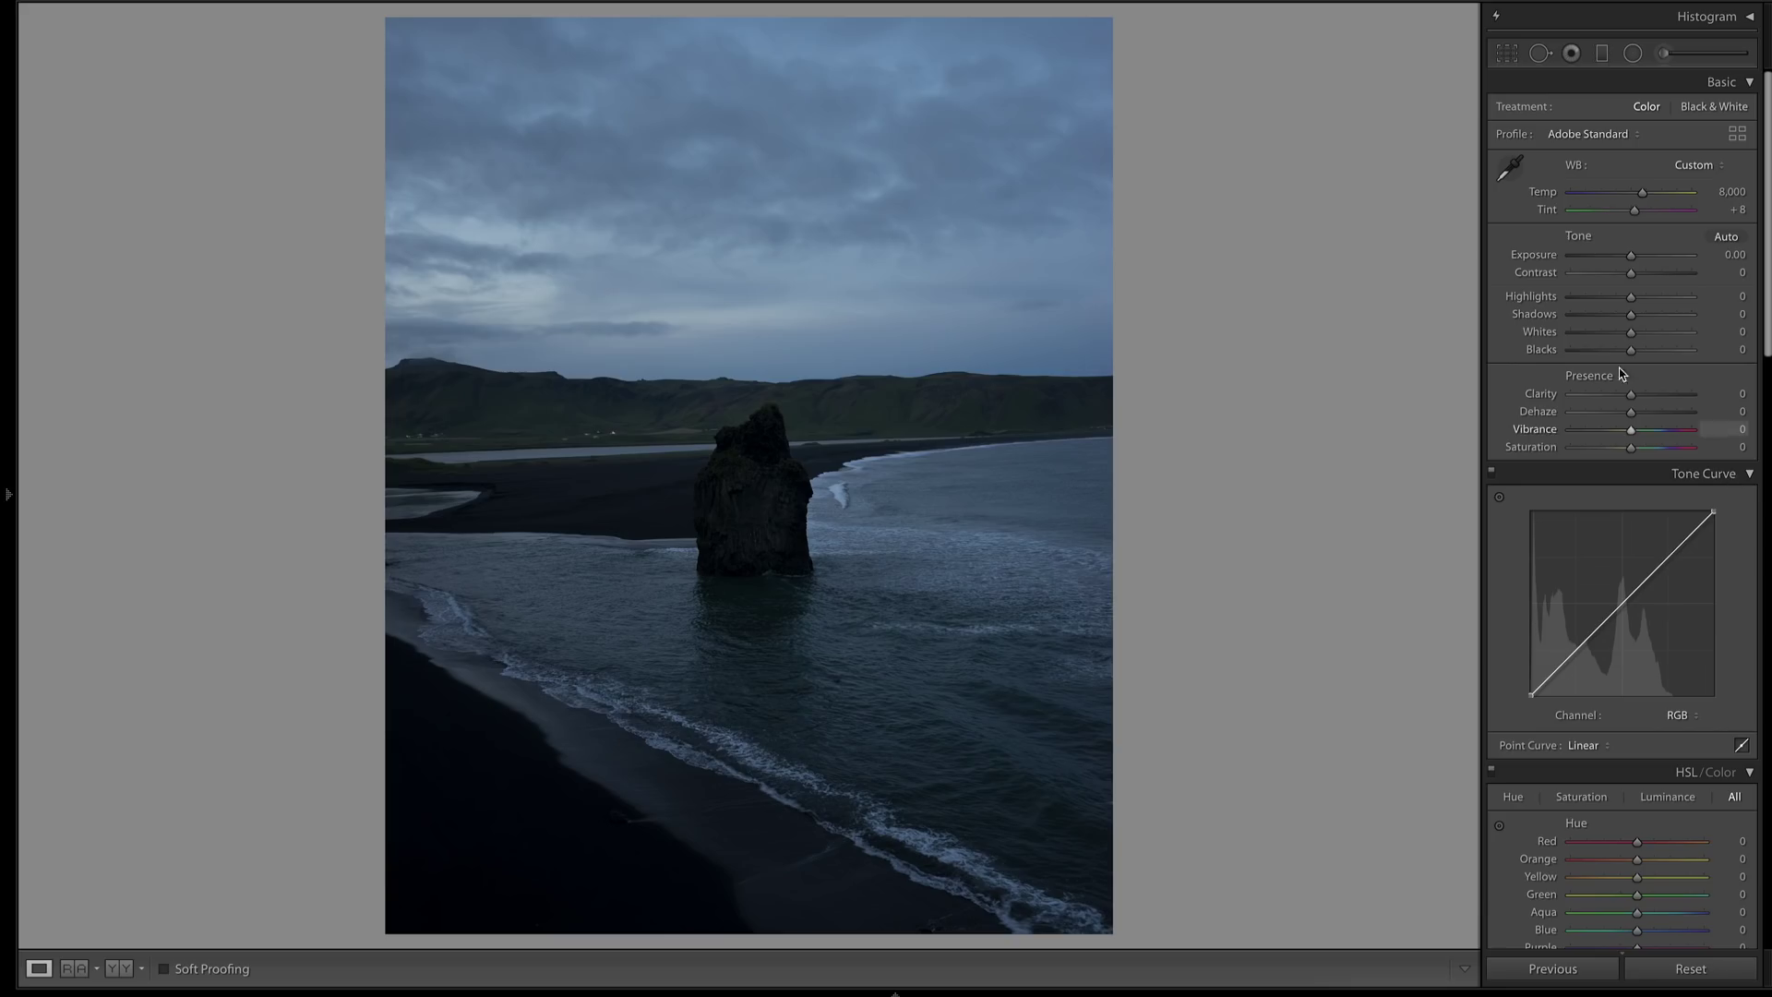
# Set Exposure +1.35, Contrast −90 and Highlights −86, and lift Whites slightly in Basic
pyautogui.moveTo(1631, 263); pyautogui.dragTo(1643, 264)
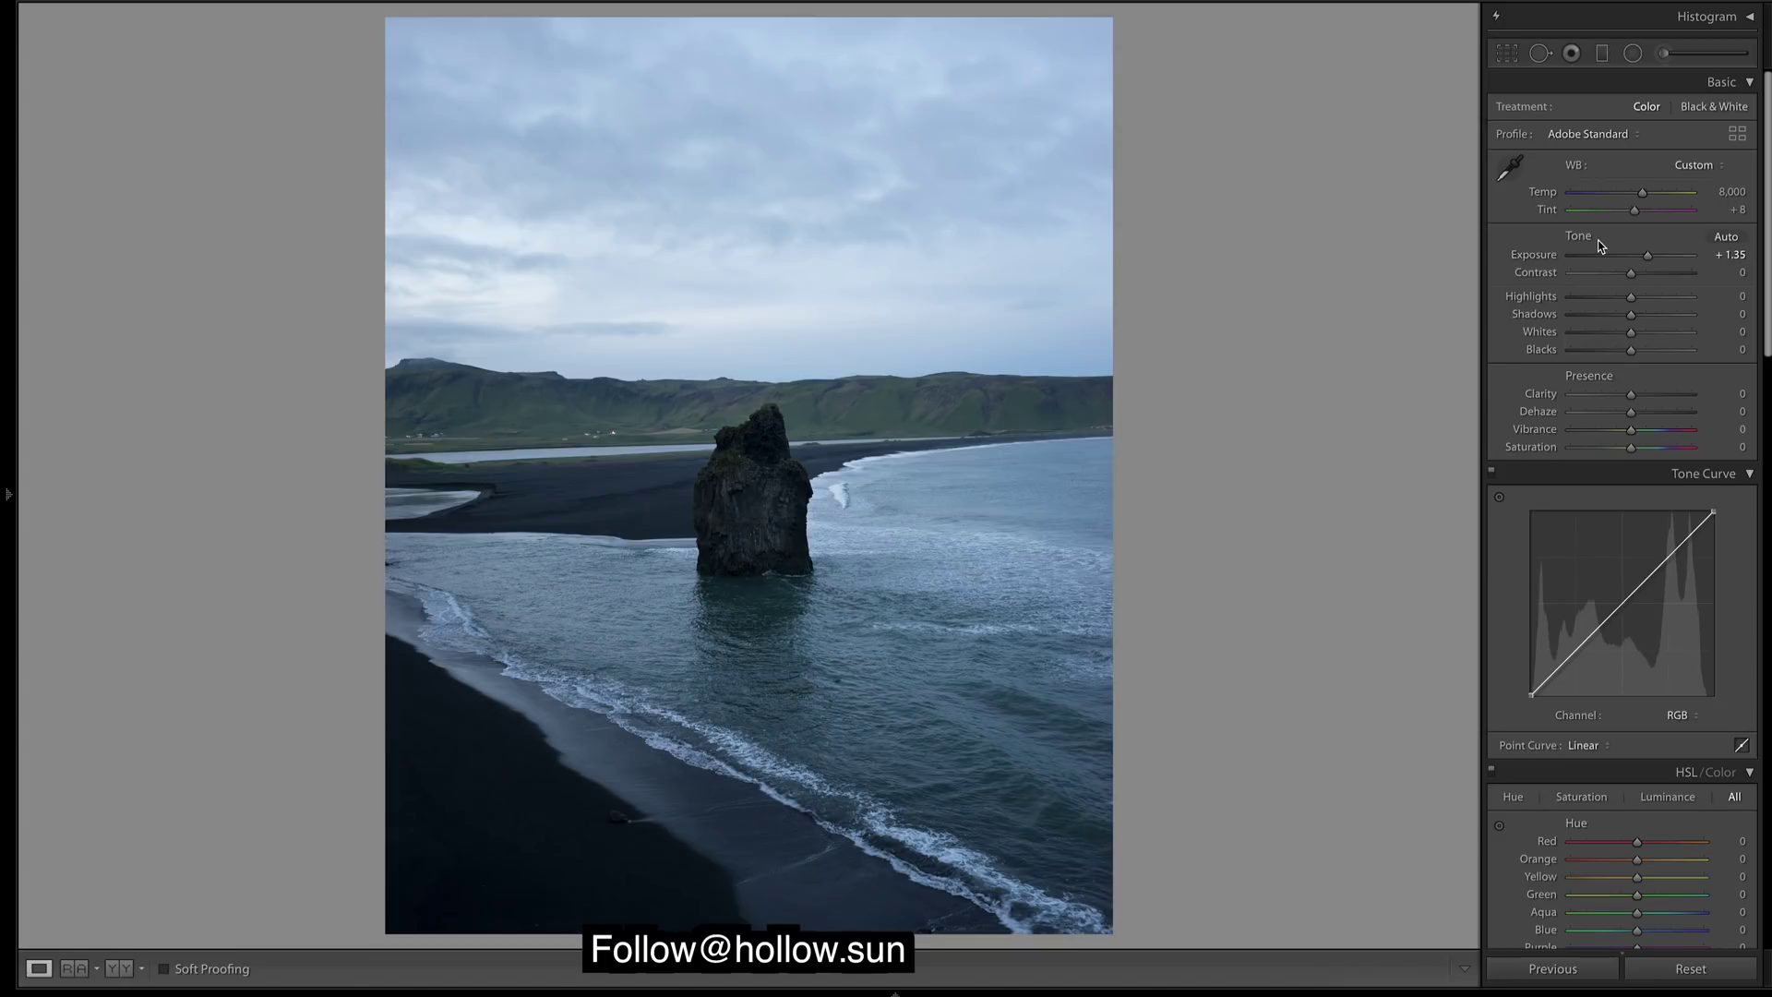
pyautogui.moveTo(1586, 280); pyautogui.dragTo(1576, 275)
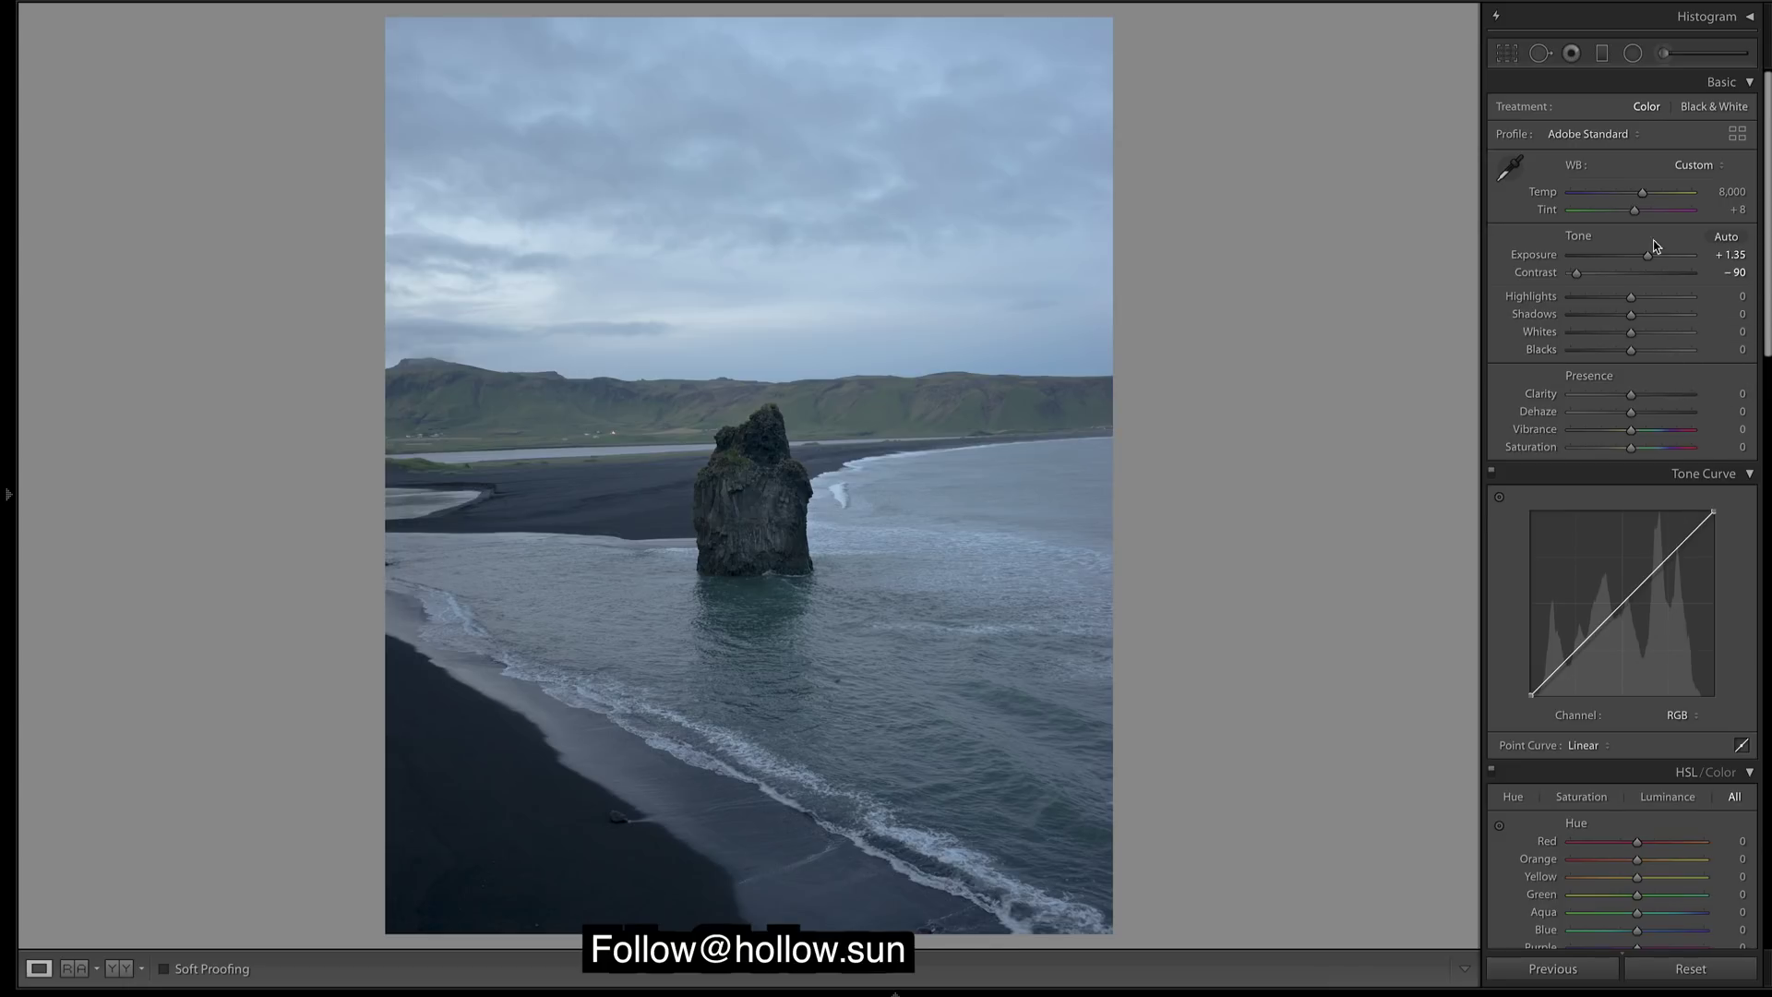
pyautogui.click(1586, 297)
pyautogui.moveTo(1585, 300); pyautogui.dragTo(1583, 300)
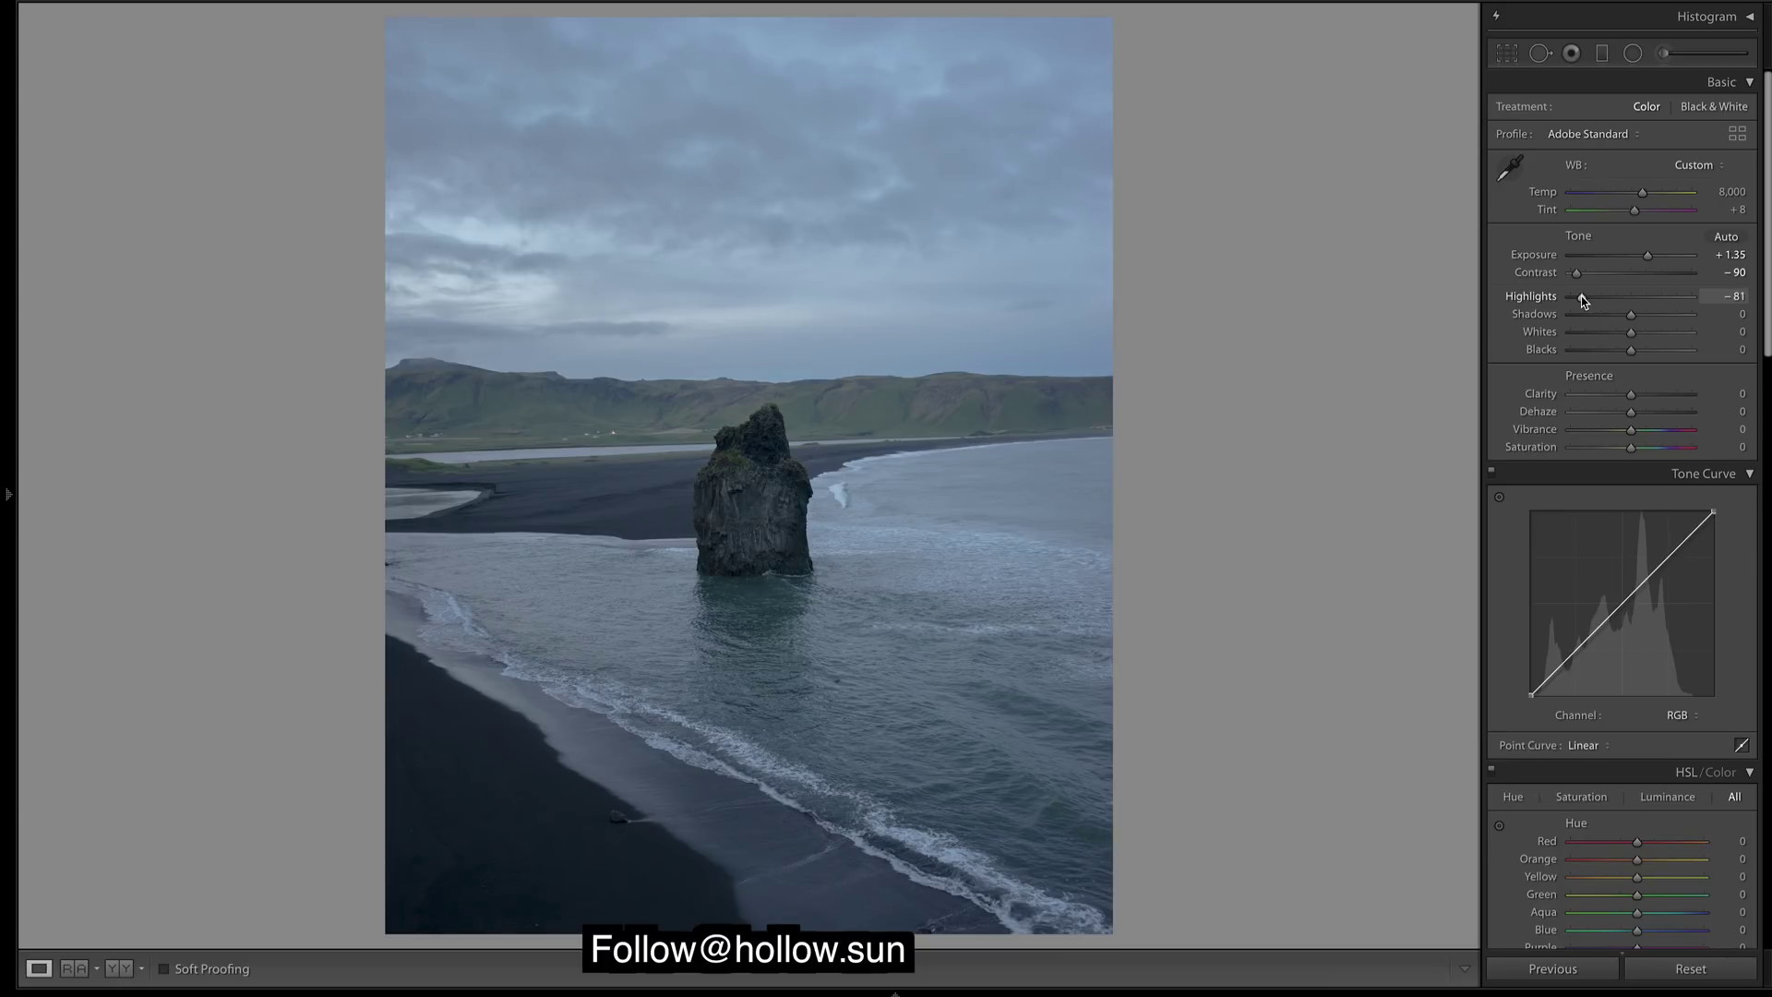
pyautogui.moveTo(1582, 301); pyautogui.dragTo(1578, 301)
pyautogui.moveTo(1578, 300); pyautogui.dragTo(1583, 301)
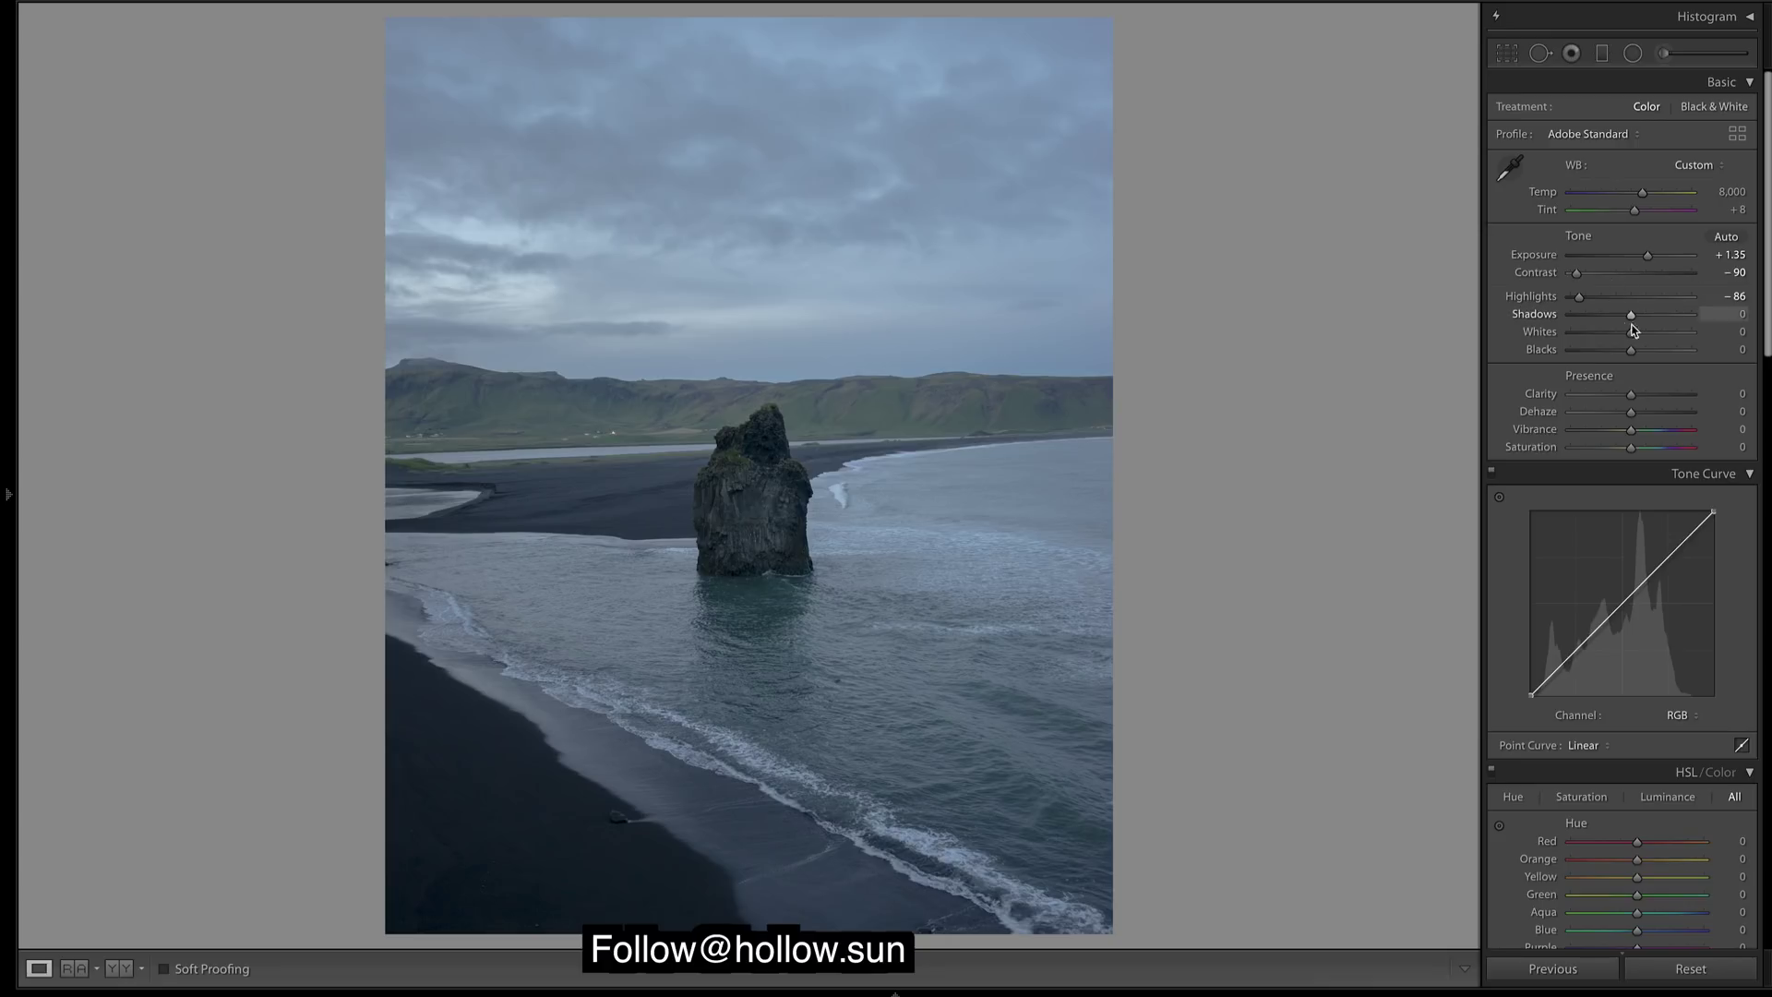
pyautogui.moveTo(1632, 333)
pyautogui.mouseDown()
pyautogui.moveTo(1648, 341)
pyautogui.moveTo(1608, 351)
pyautogui.mouseUp()
pyautogui.scroll(-10, 1701, 334)
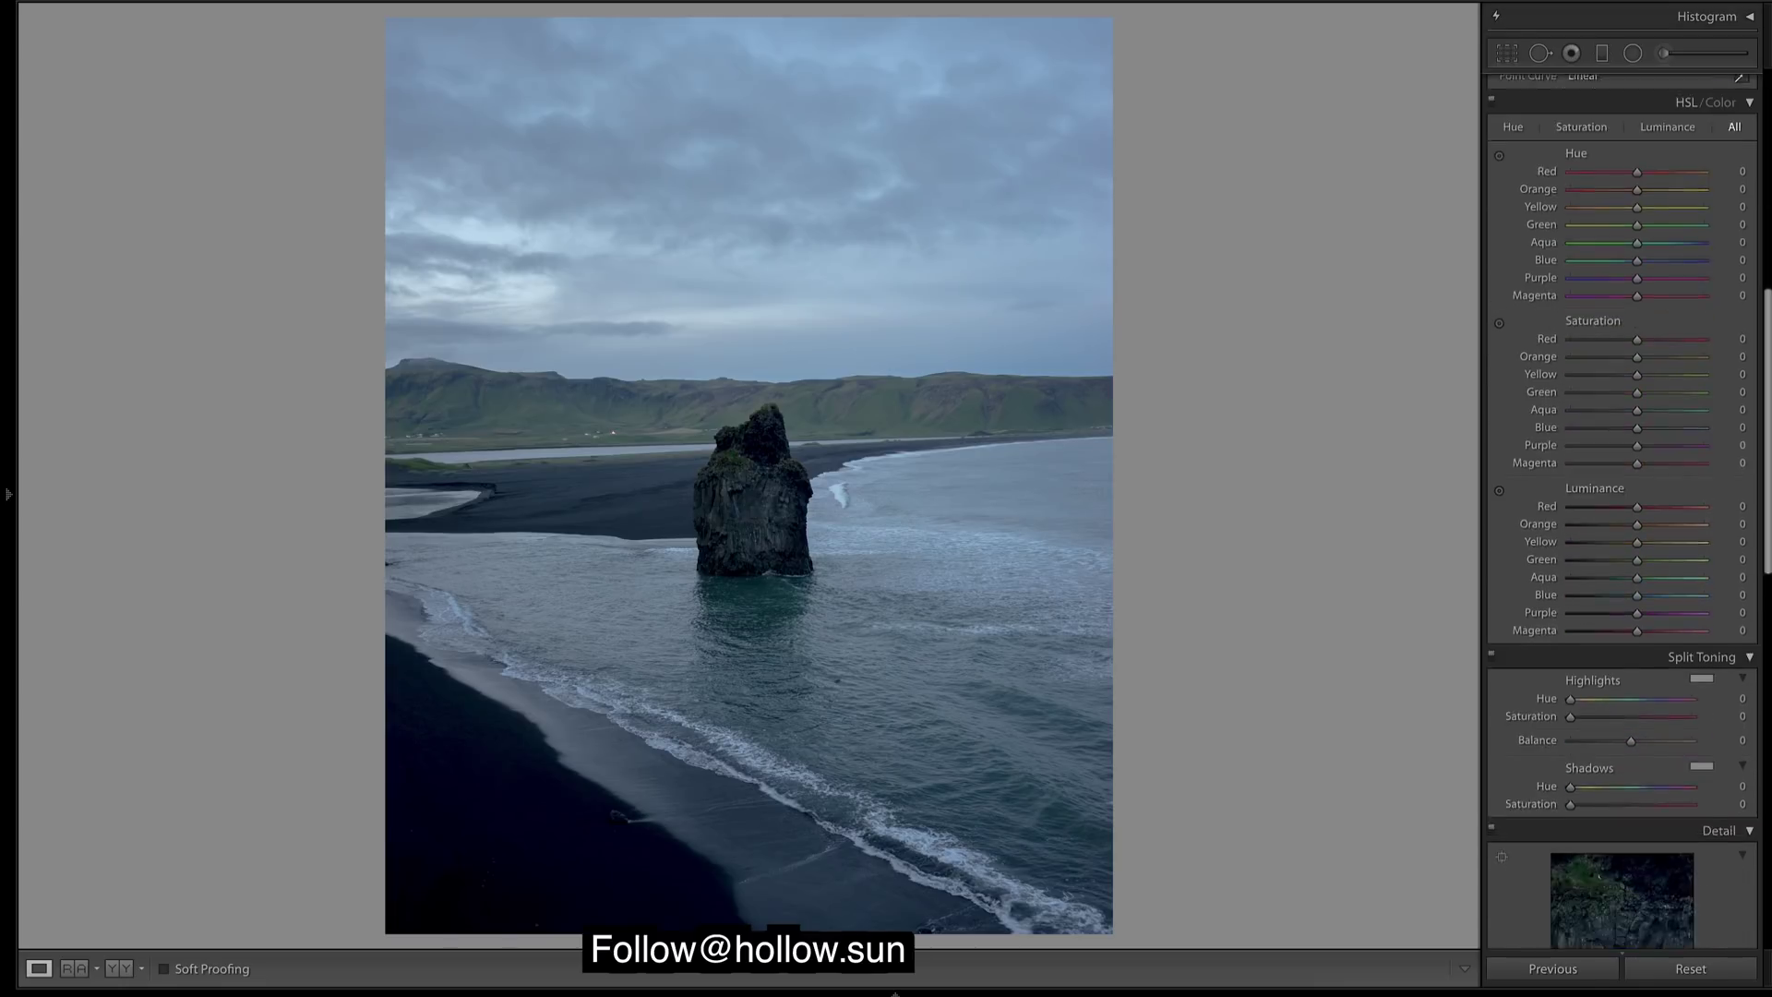
# Set Post-Crop Vignetting Amount −20, Feather 85 and Midpoint 10
pyautogui.scroll(-5, 1658, 519)
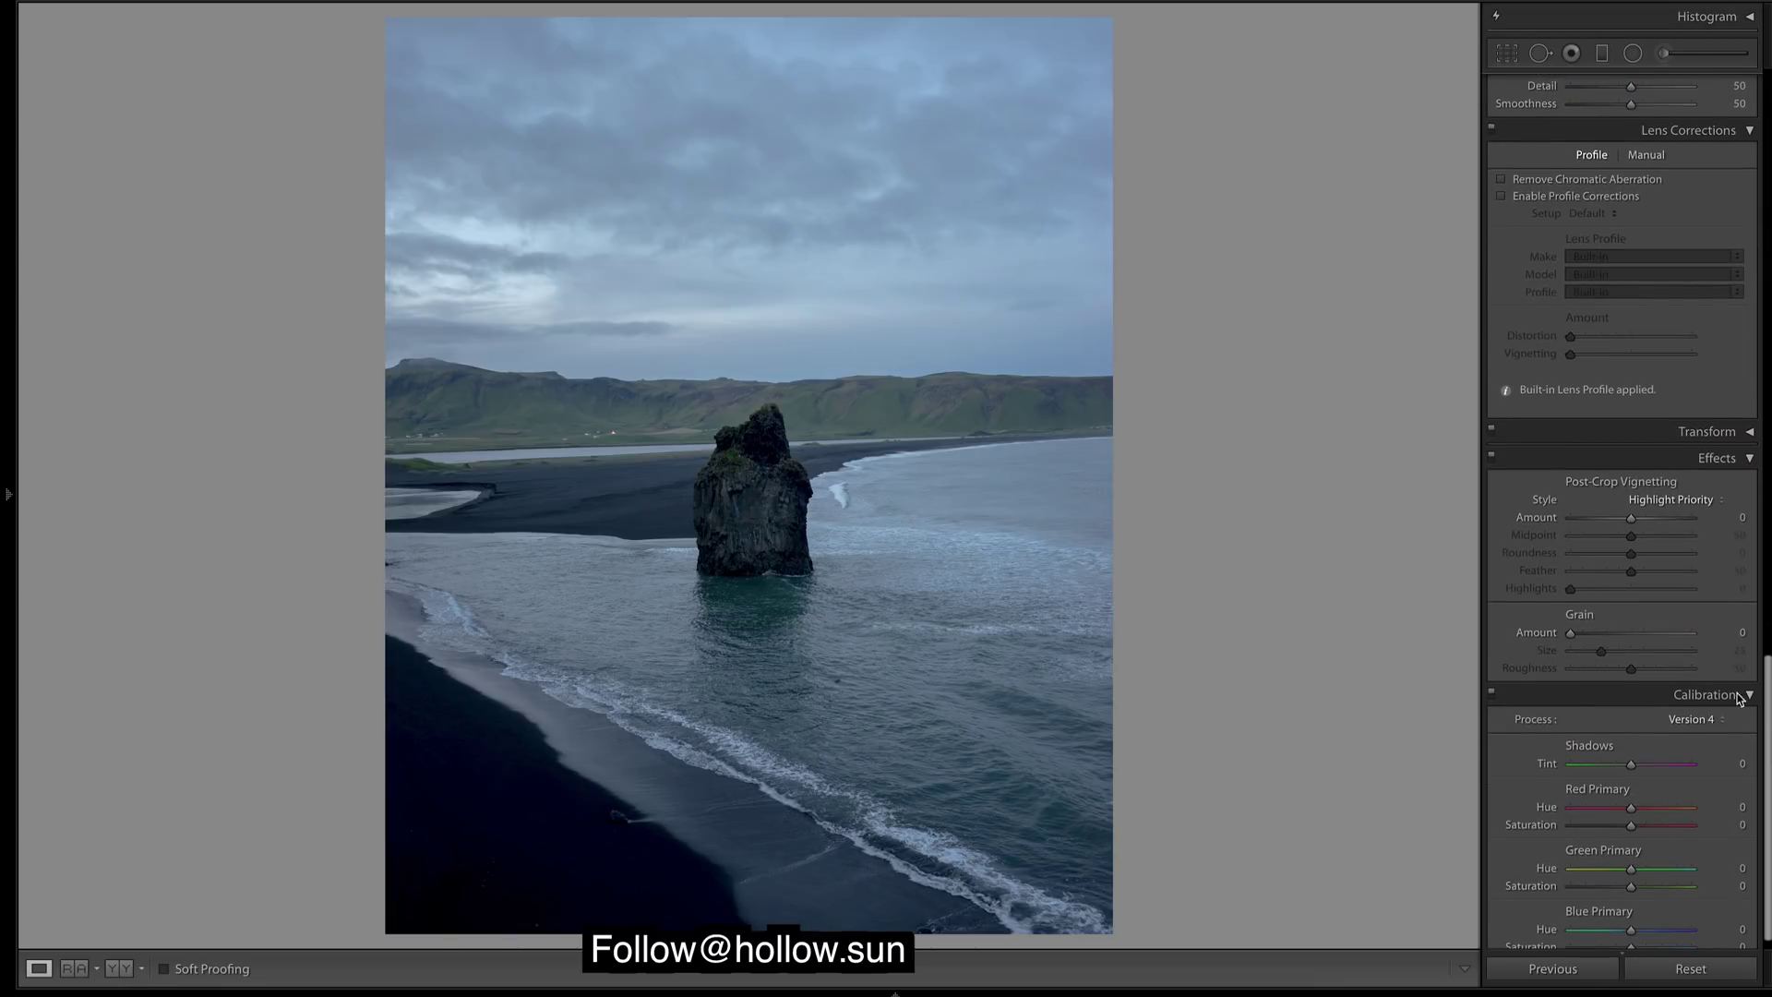
pyautogui.moveTo(1631, 520); pyautogui.dragTo(1621, 525)
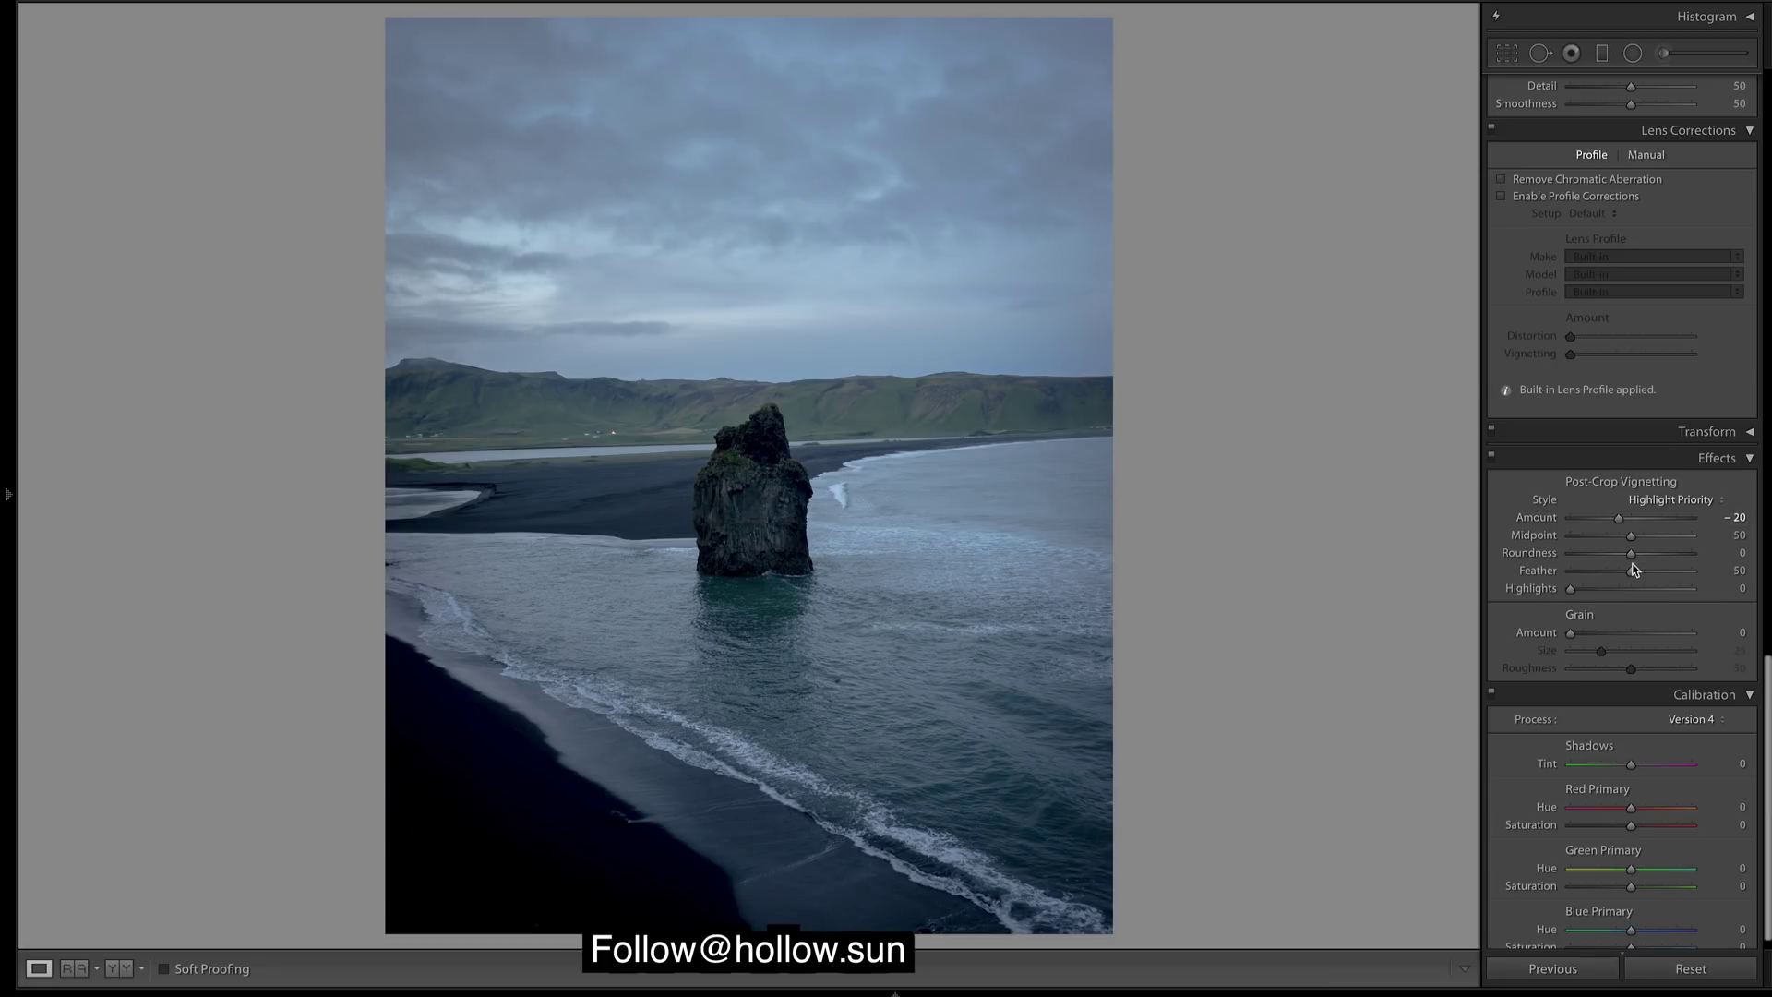
pyautogui.click(1669, 571)
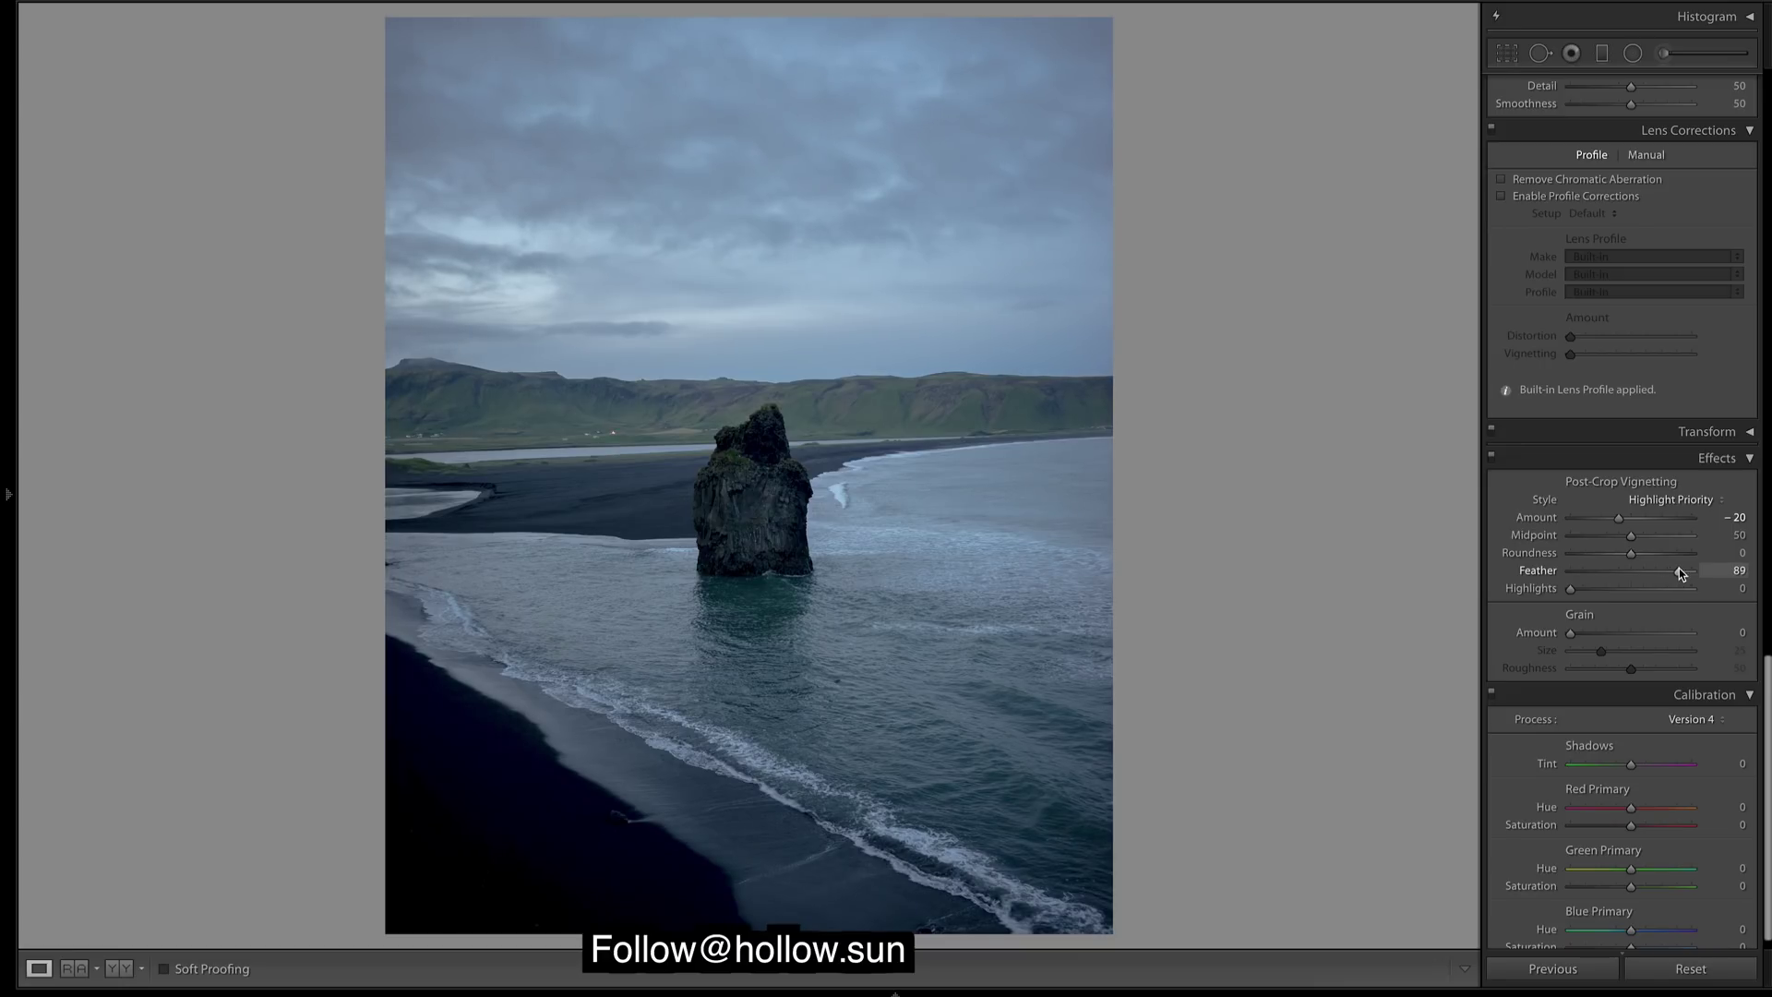
pyautogui.moveTo(1675, 574); pyautogui.dragTo(1678, 574)
pyautogui.moveTo(1630, 533)
pyautogui.mouseDown()
pyautogui.moveTo(1502, 542)
pyautogui.moveTo(1665, 538)
pyautogui.moveTo(1618, 537)
pyautogui.mouseUp()
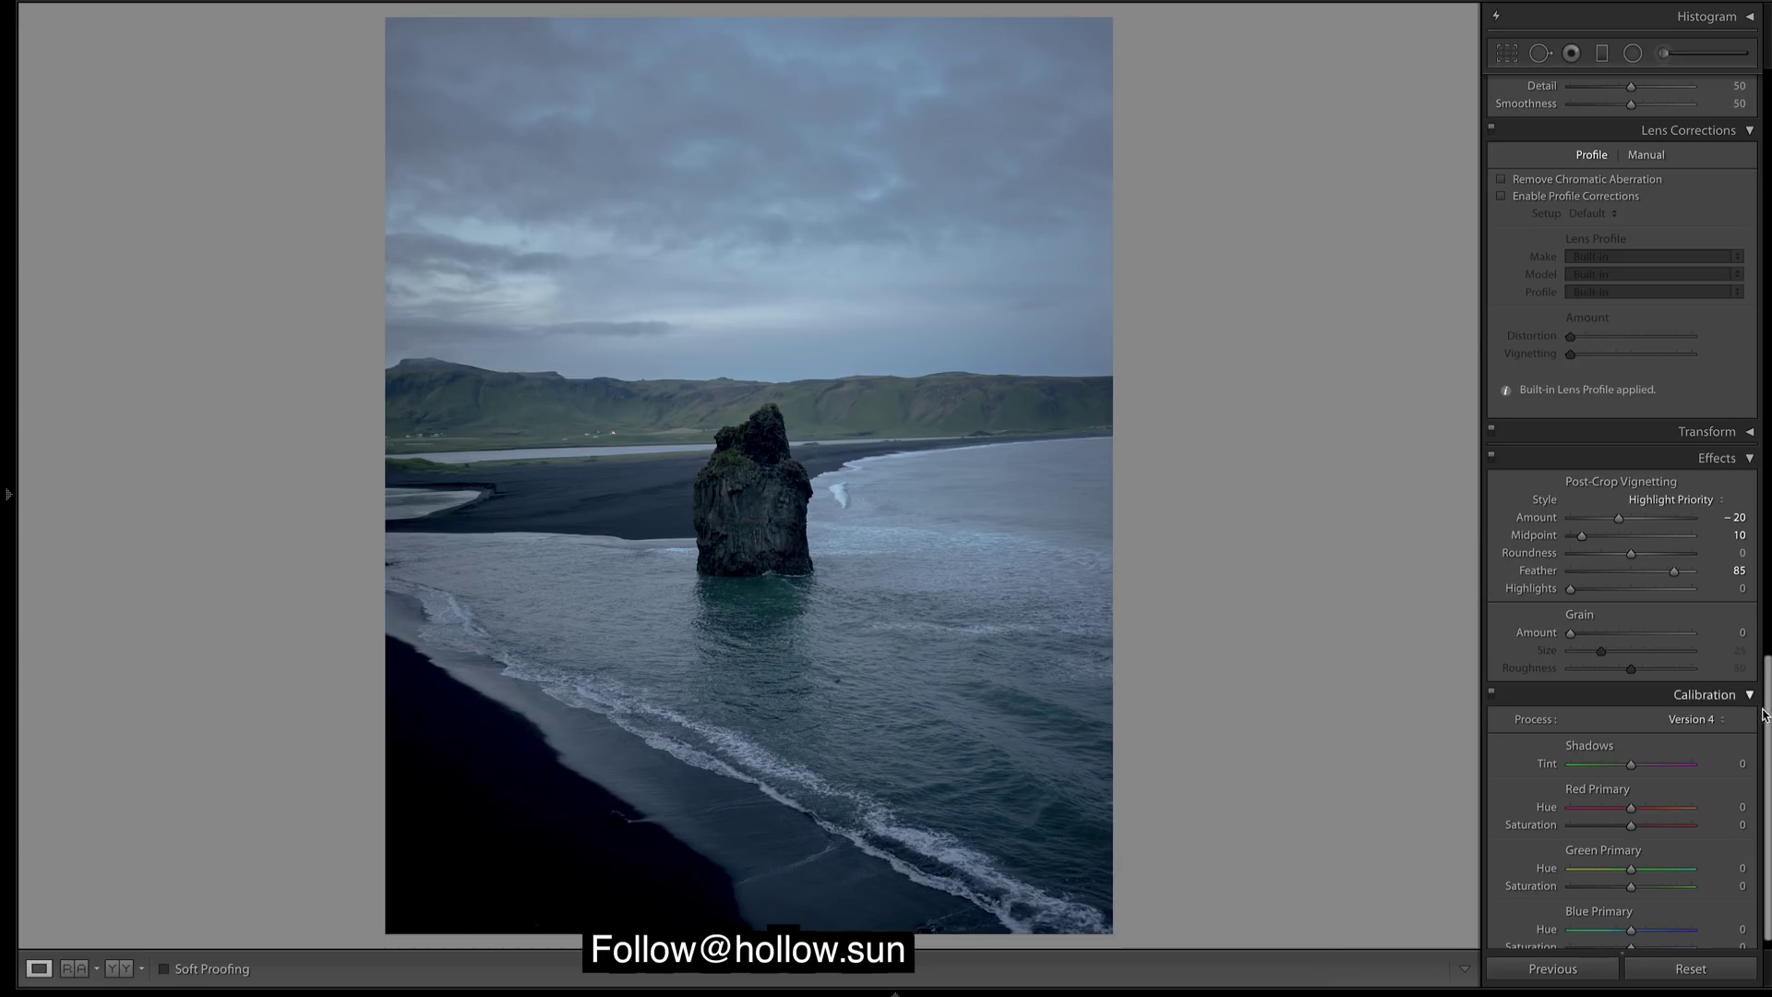
# Lift the Shadows slider to +62
pyautogui.moveTo(1765, 711); pyautogui.dragTo(1709, 95)
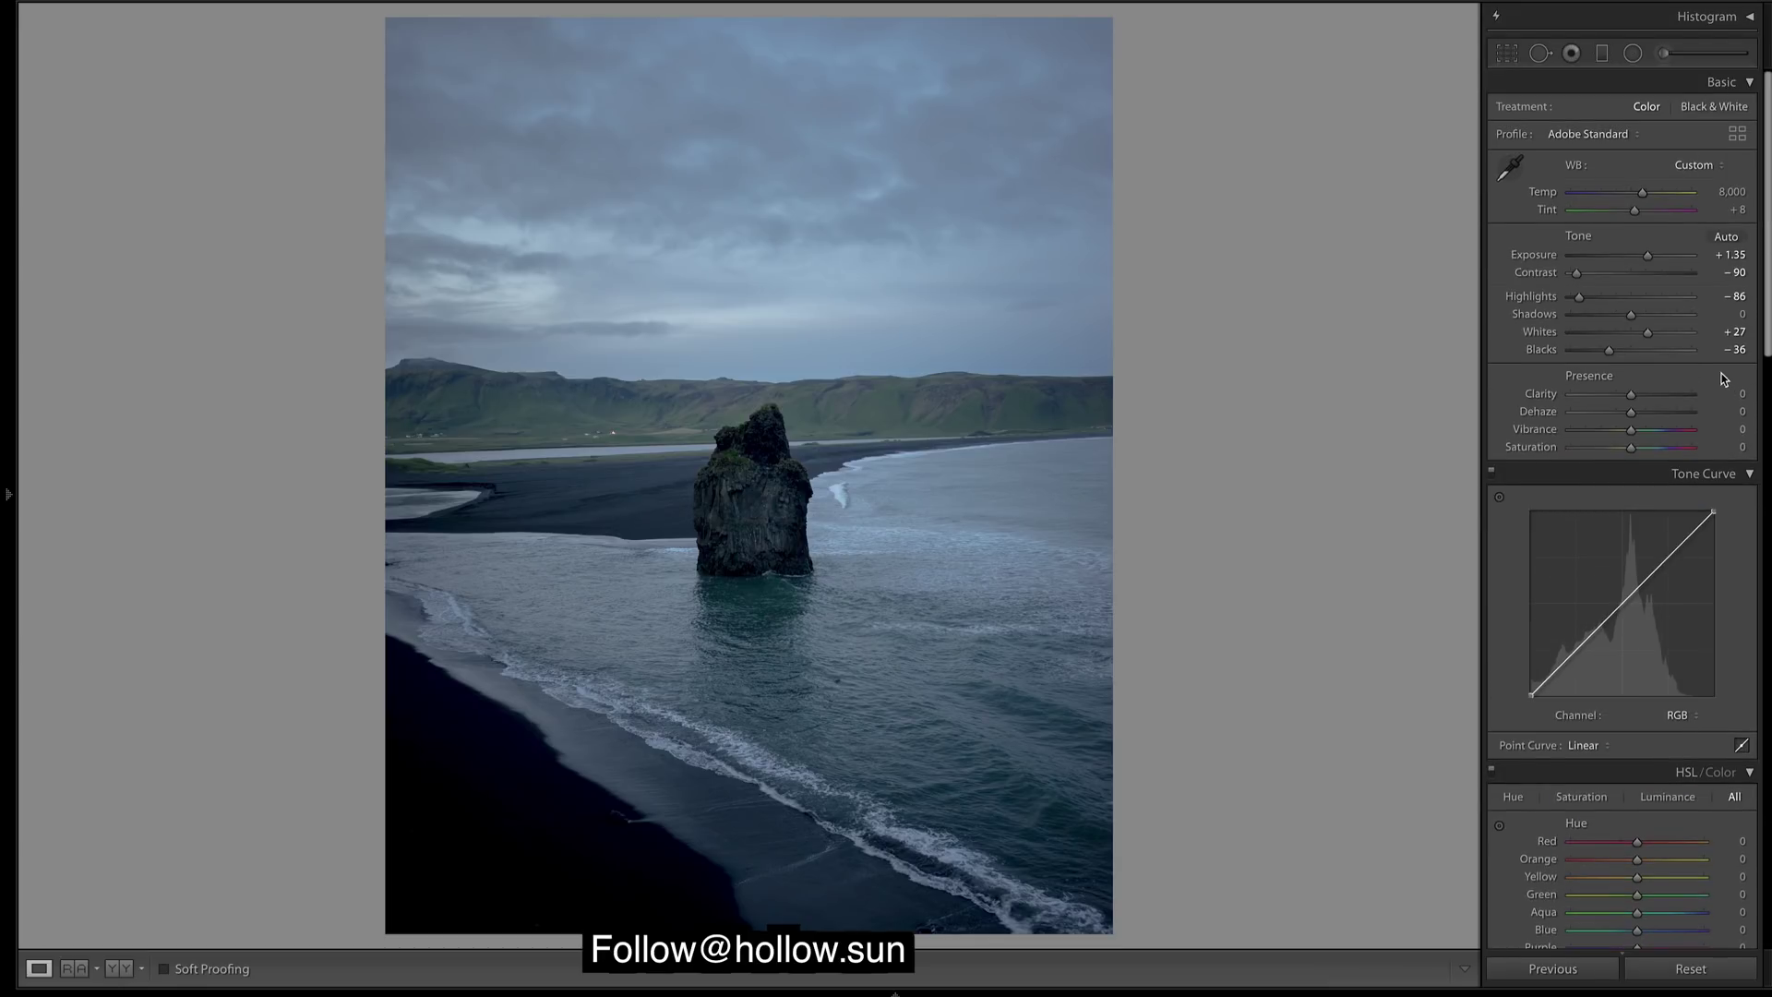
pyautogui.click(1661, 315)
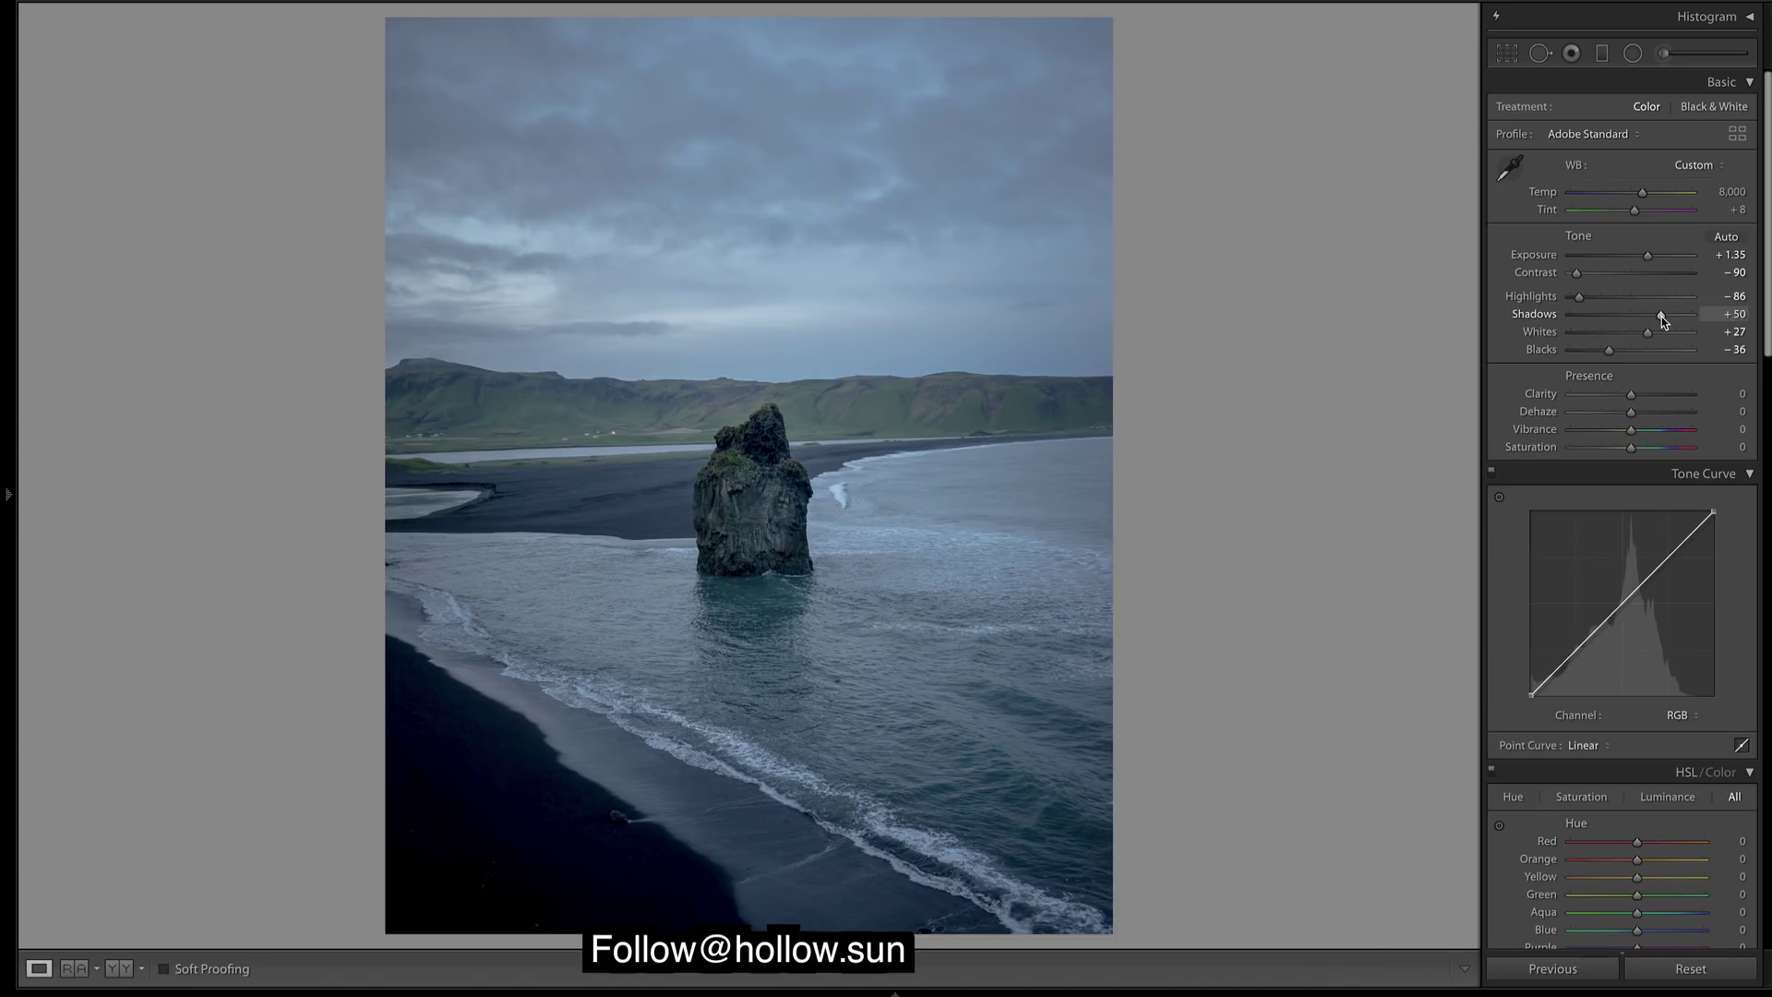
pyautogui.moveTo(1661, 317); pyautogui.dragTo(1672, 326)
# Lower the Whites slider to +38
pyautogui.click(1652, 332)
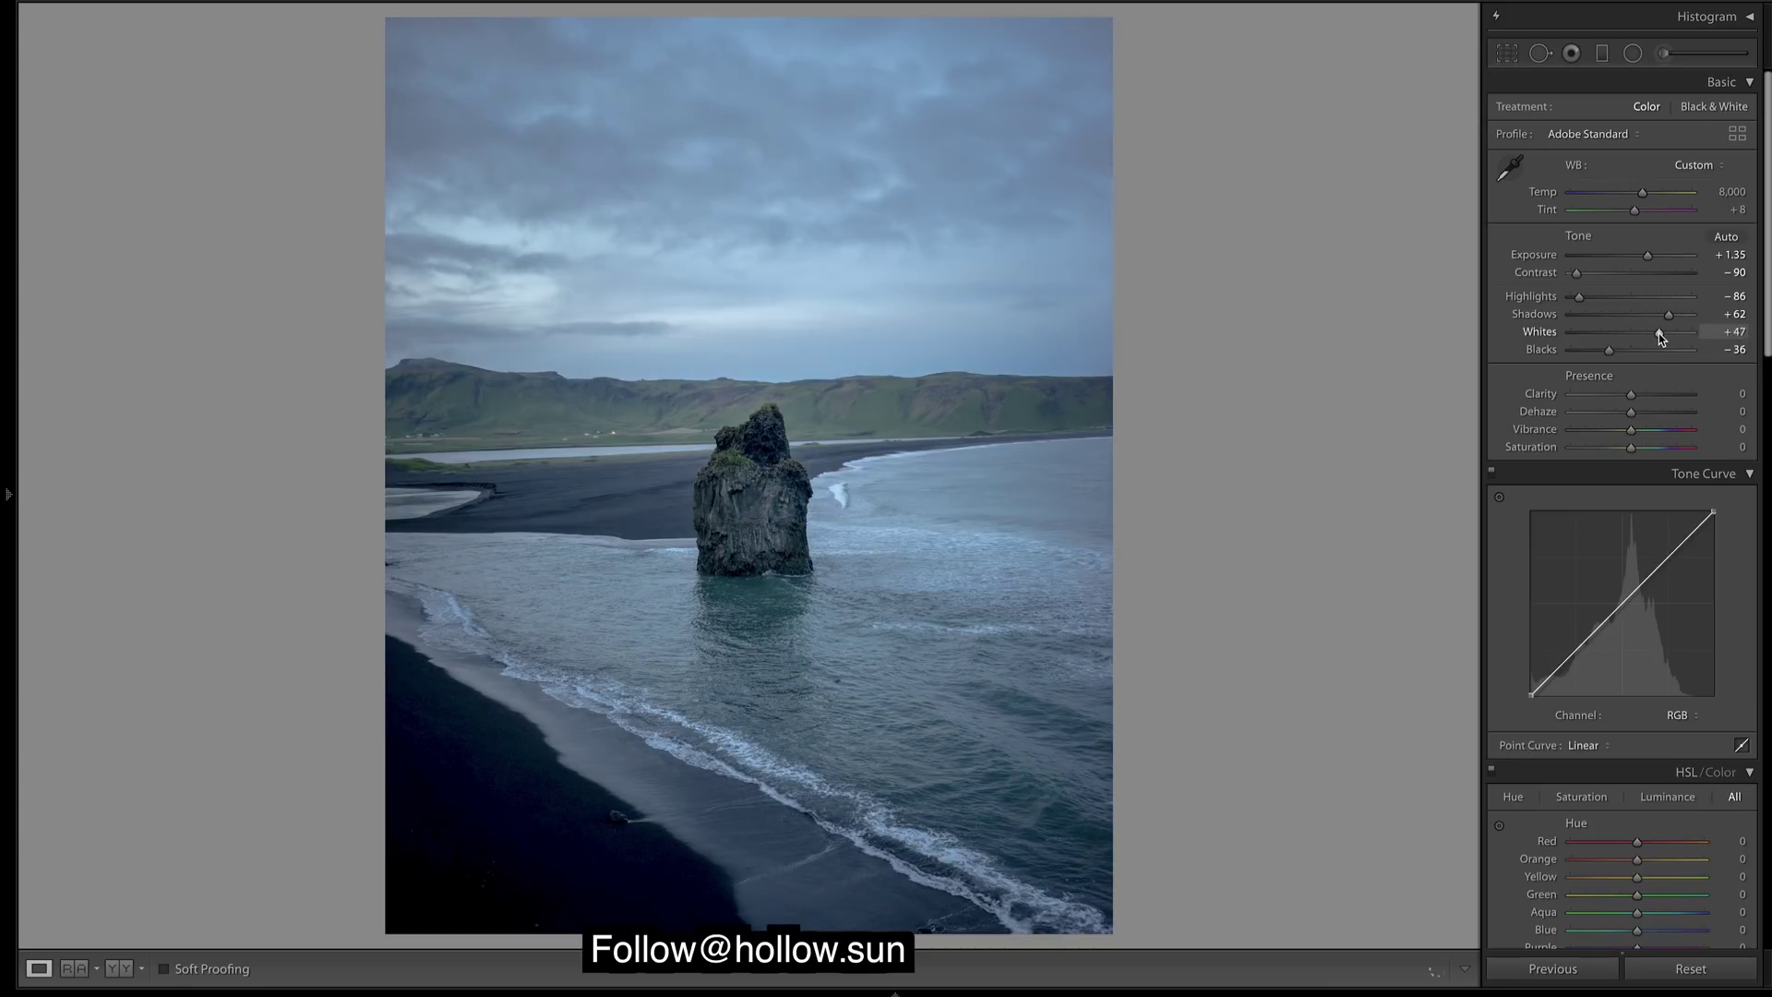
pyautogui.moveTo(1658, 334); pyautogui.dragTo(1653, 334)
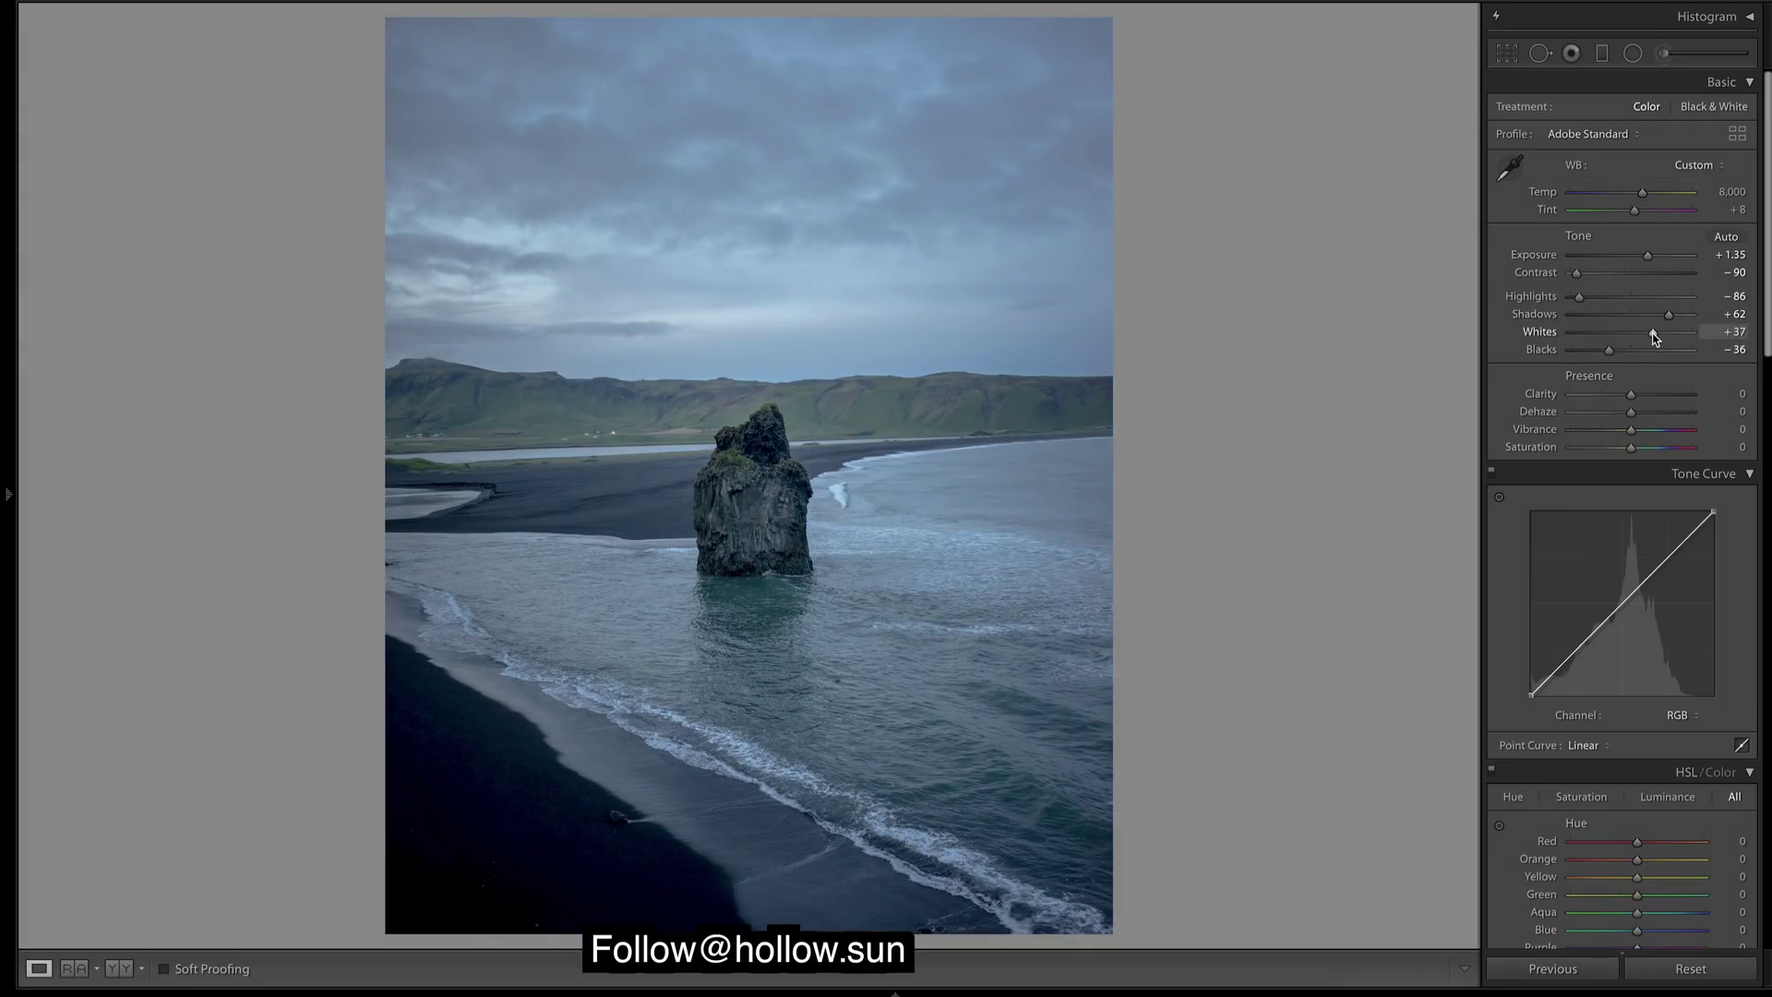
pyautogui.moveTo(1654, 338); pyautogui.dragTo(1655, 337)
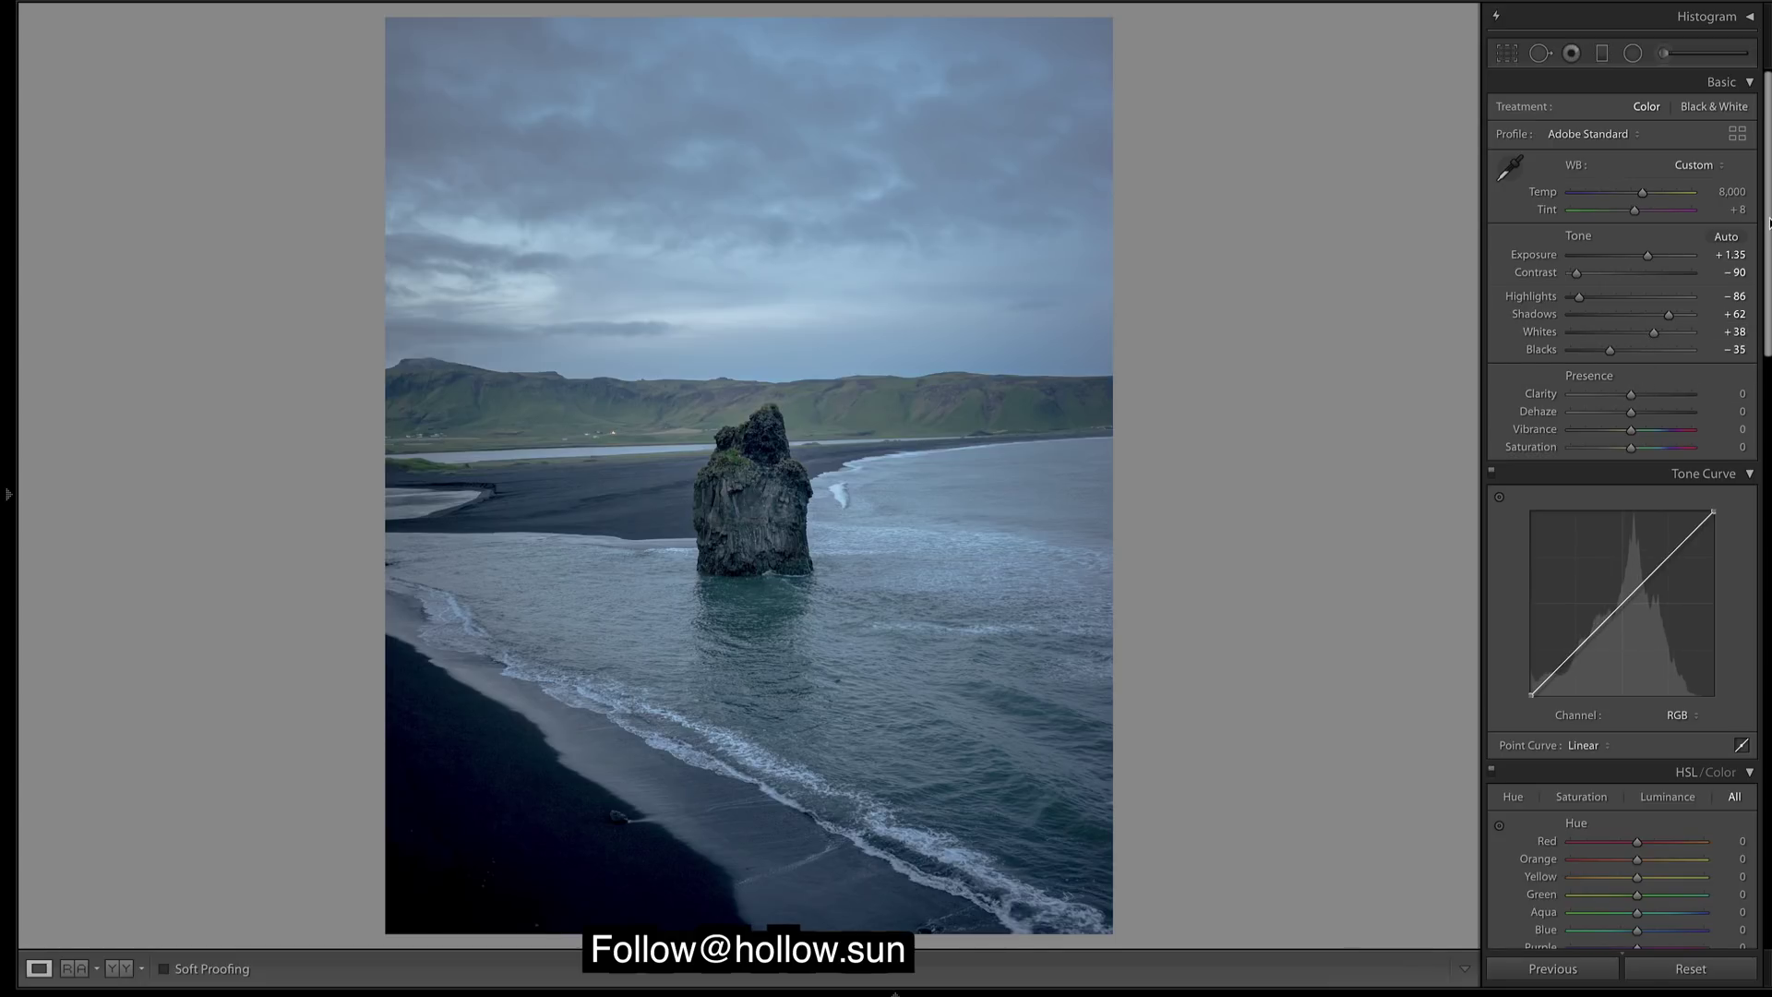
pyautogui.scroll(-10, 1637, 372)
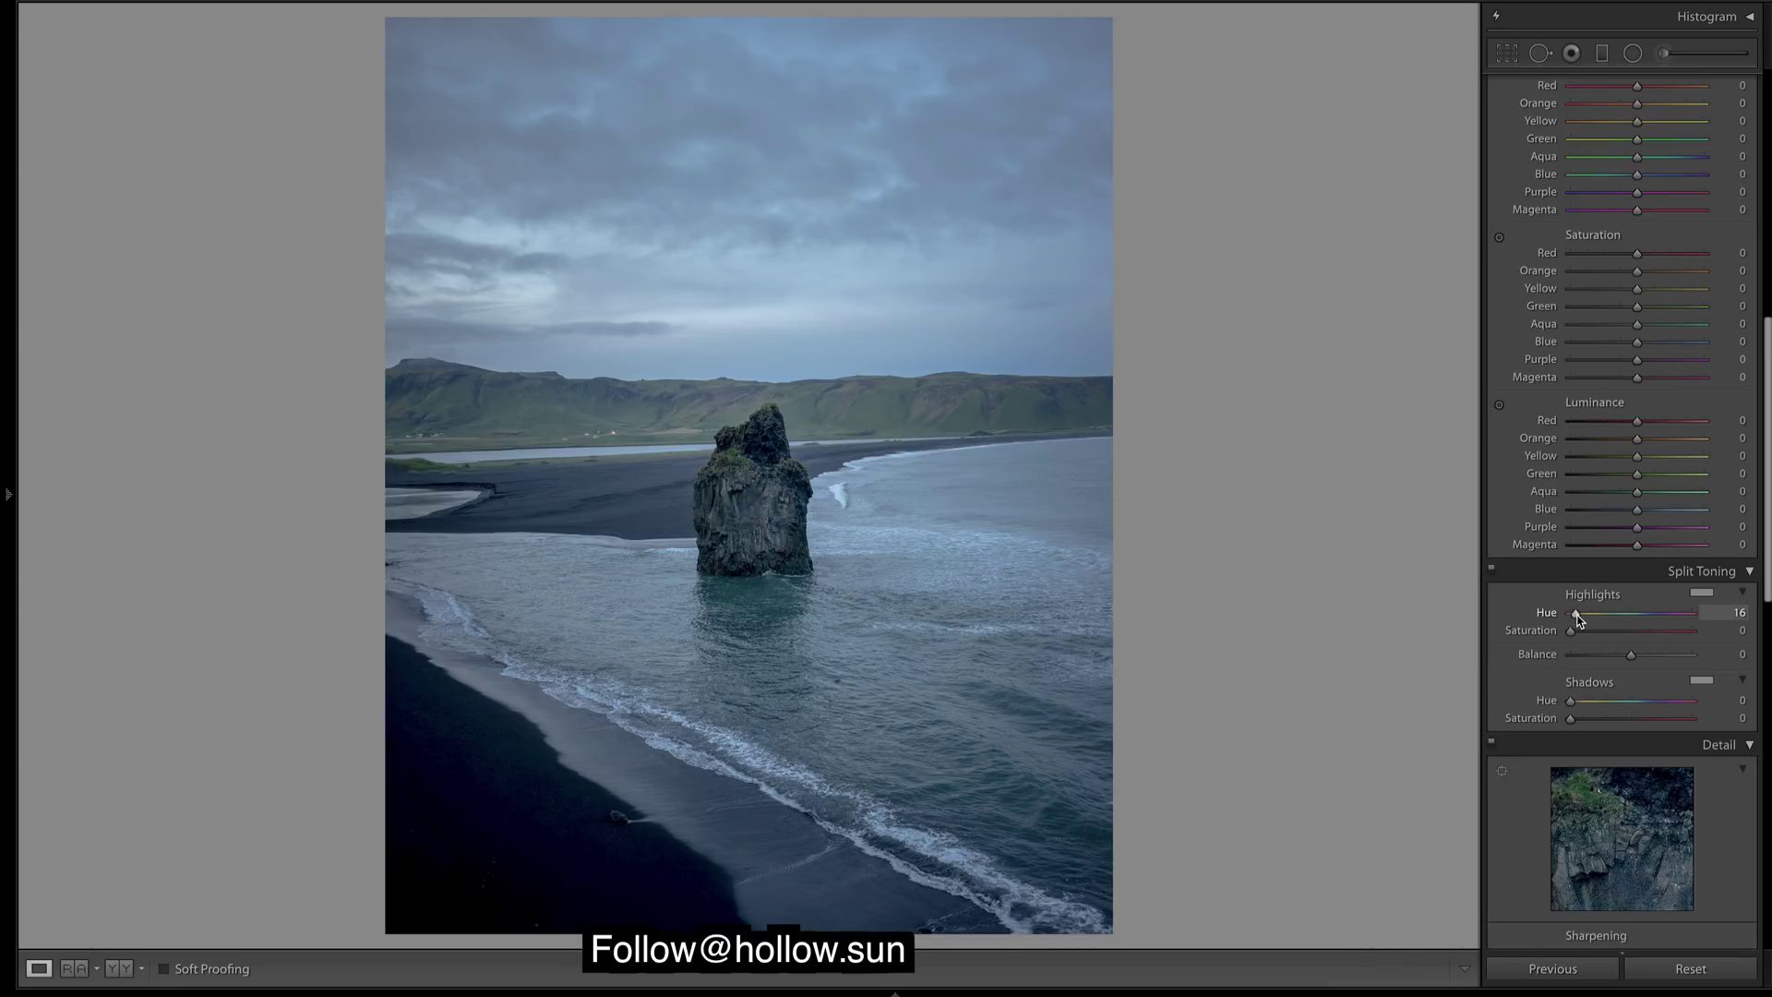
# Set split-tone highlights to Hue 35, Saturation 19, then white balance to Temp 13,500, Tint +1
pyautogui.moveTo(1571, 617); pyautogui.dragTo(1583, 620)
pyautogui.moveTo(1584, 620)
pyautogui.mouseDown()
pyautogui.moveTo(1573, 635)
pyautogui.moveTo(1595, 635)
pyautogui.mouseUp()
pyautogui.scroll(10, 1621, 498)
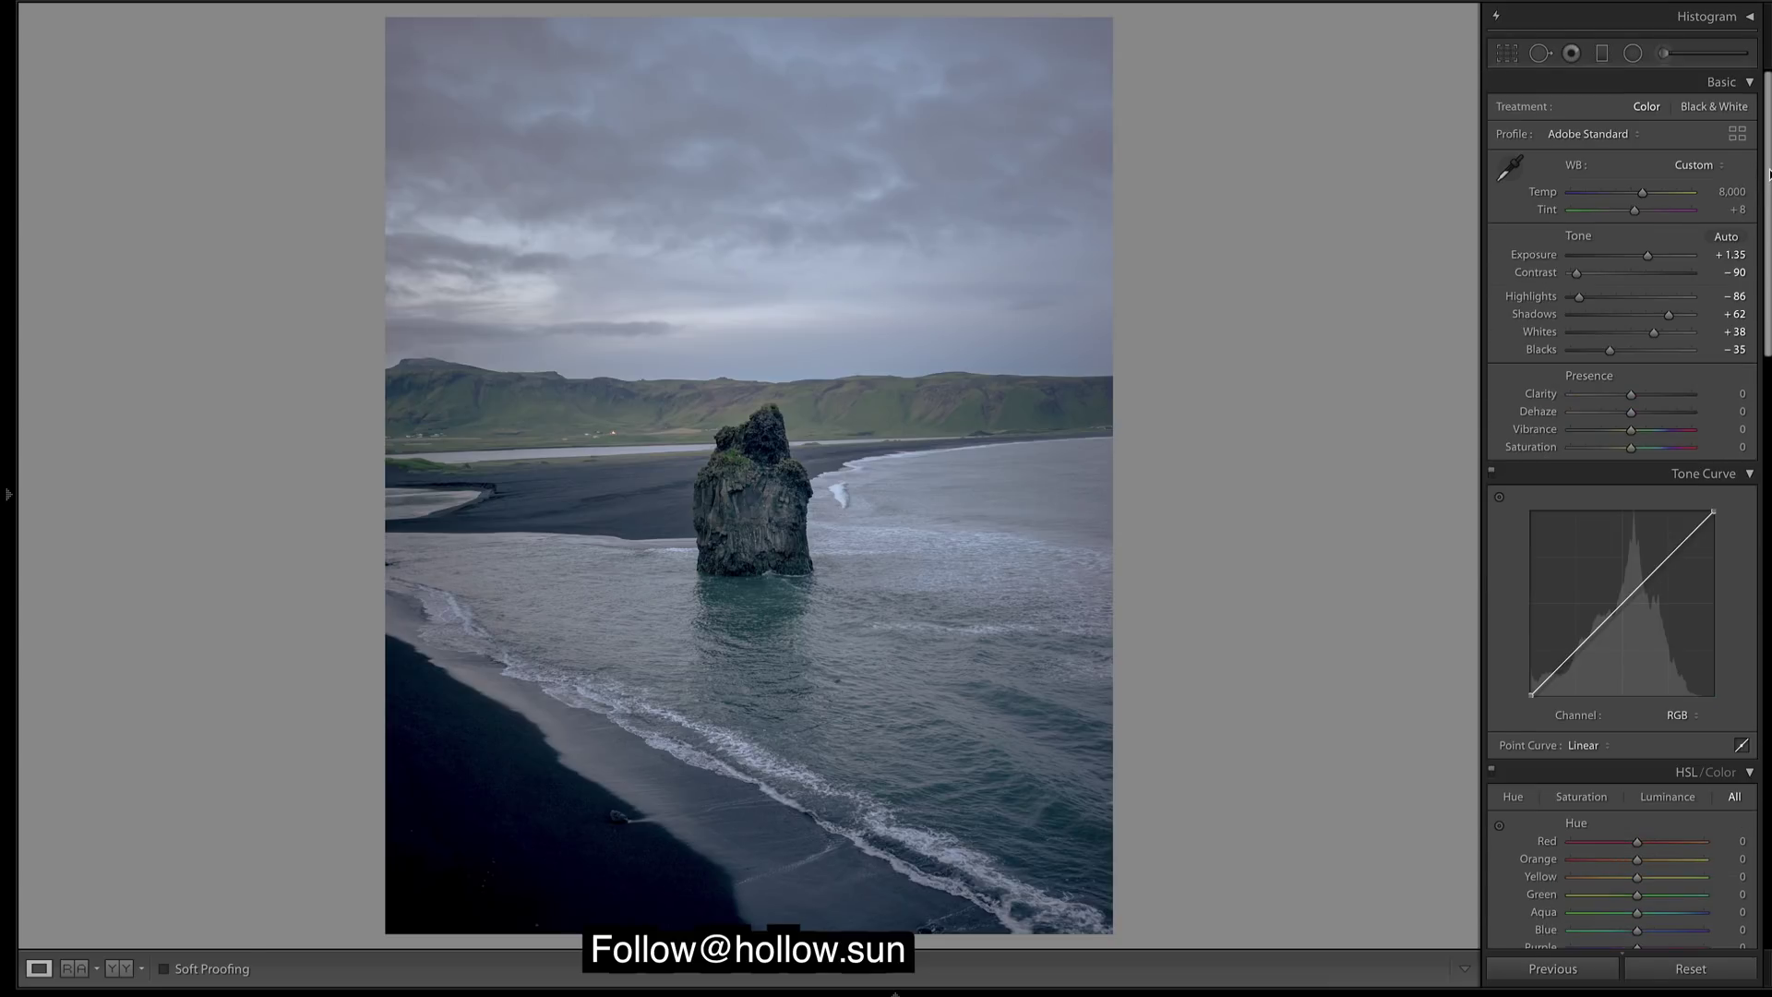
pyautogui.click(1729, 191)
pyautogui.write('13500')
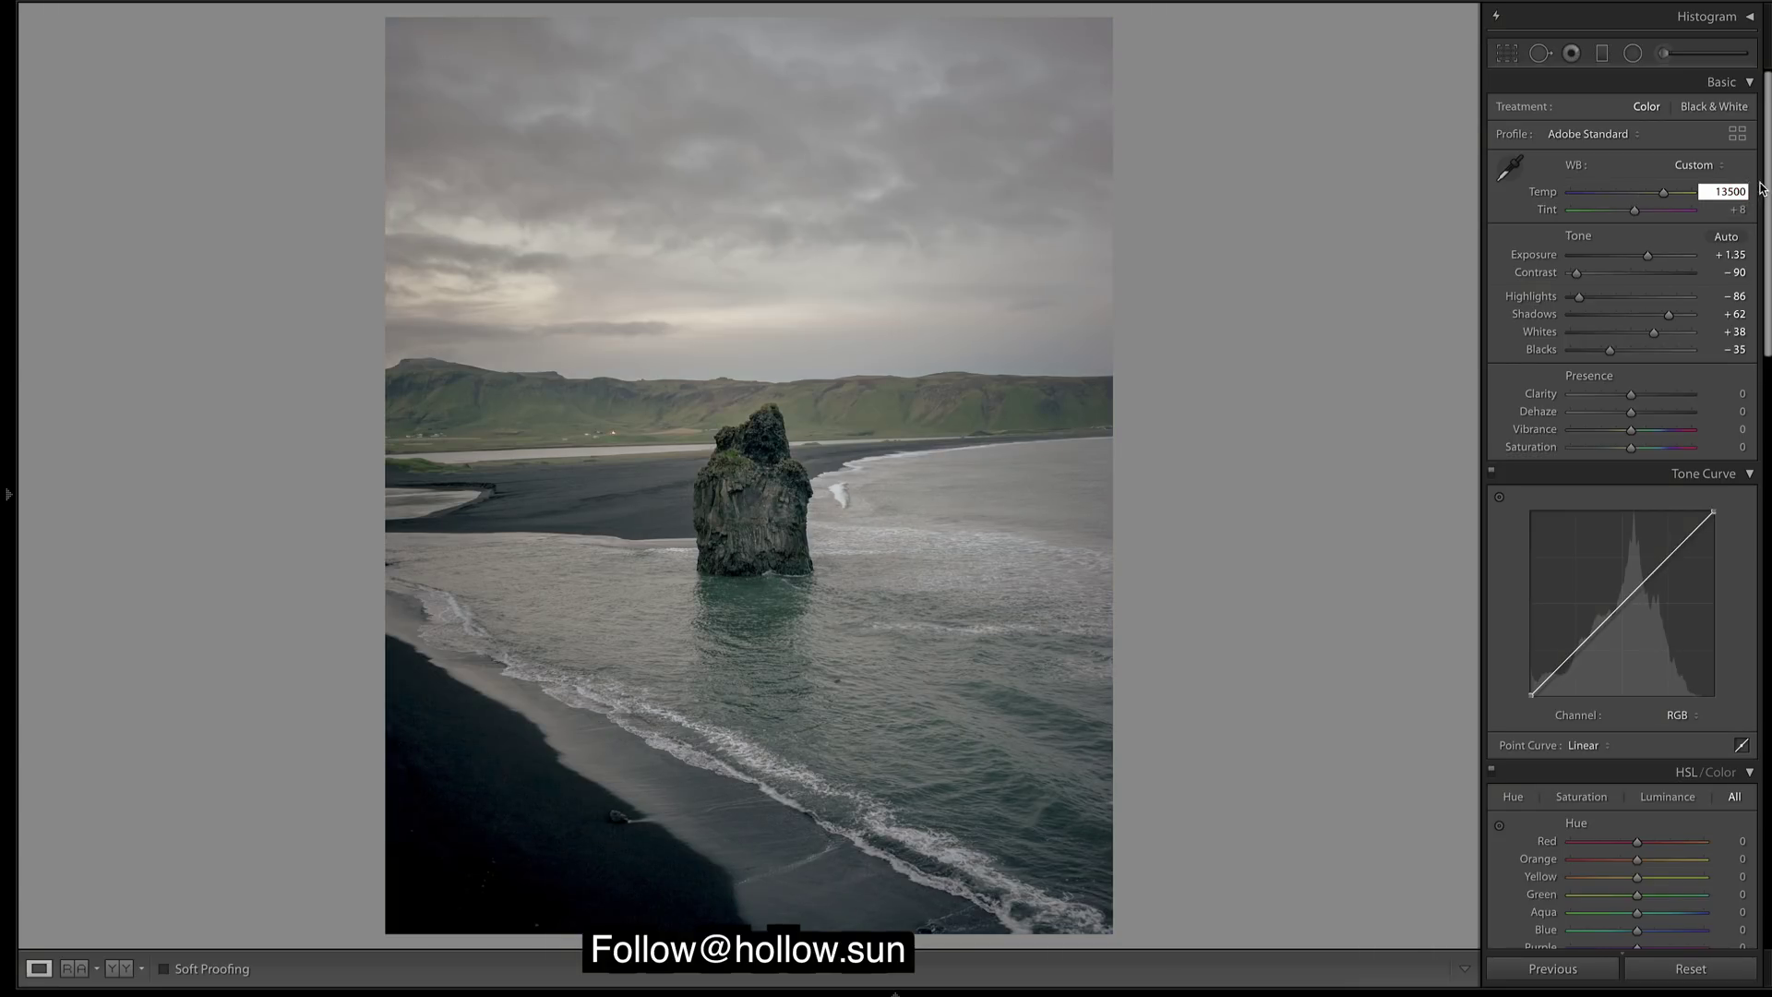
pyautogui.press('Return')
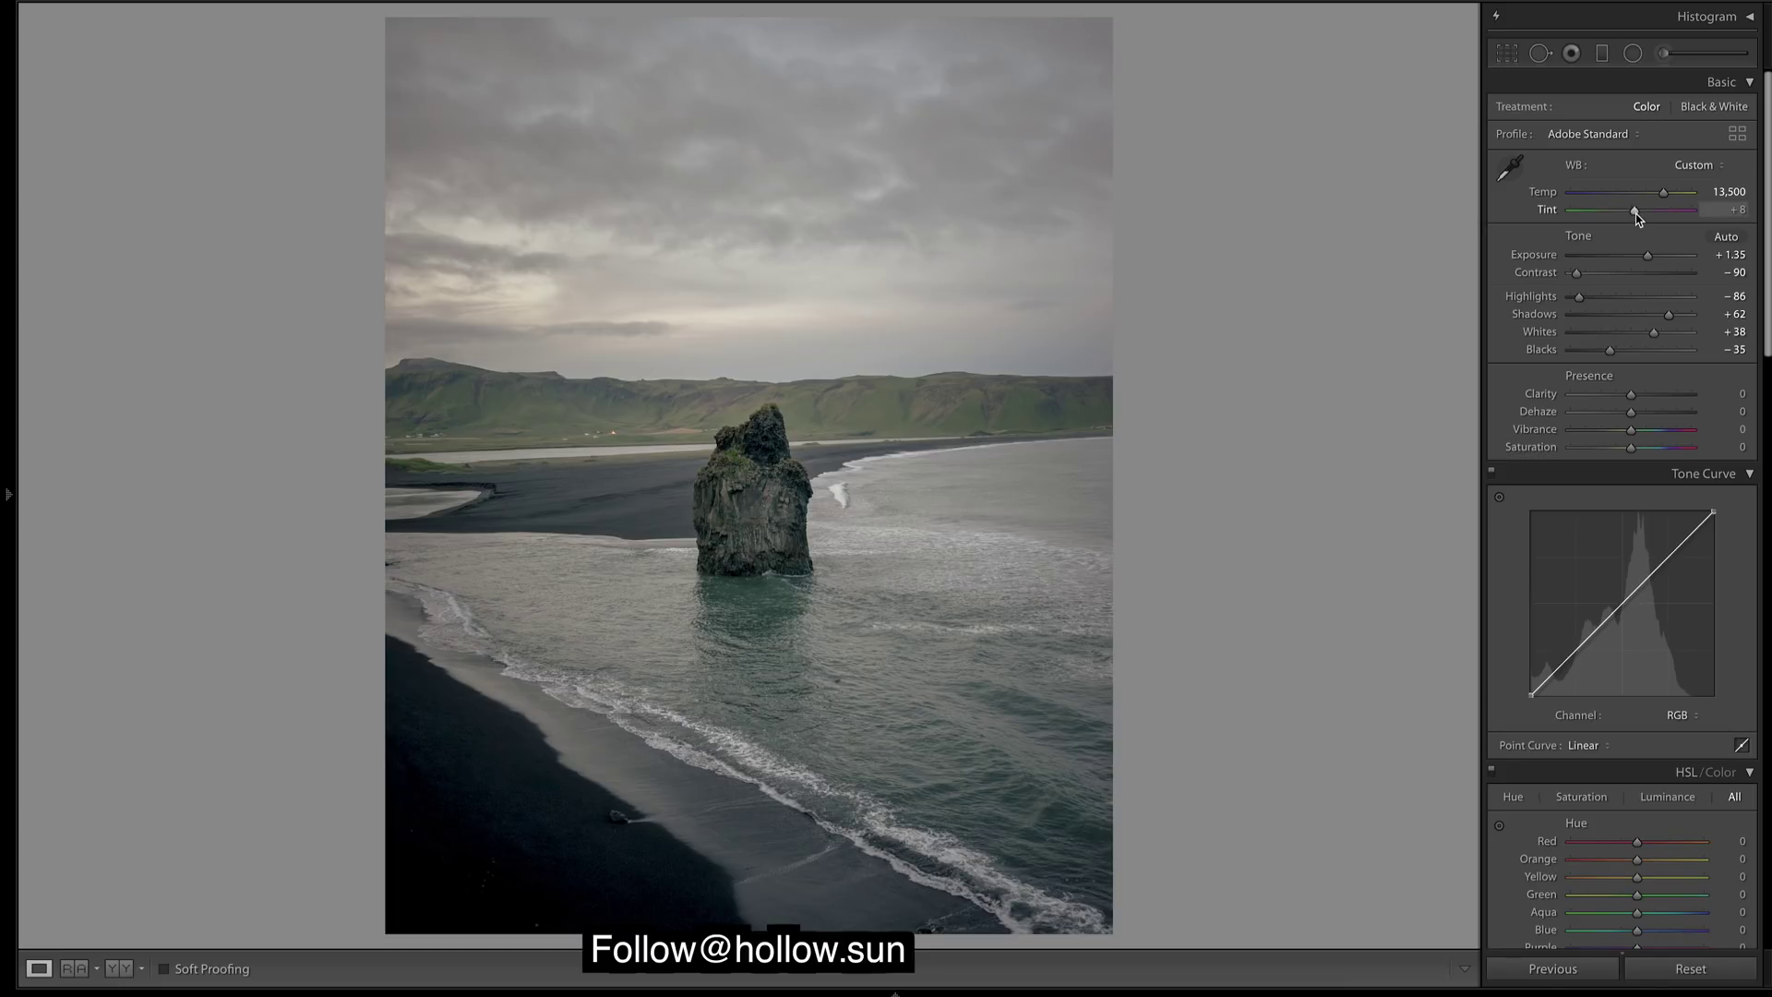
pyautogui.moveTo(1635, 213); pyautogui.dragTo(1633, 217)
# Tint the split-toning Shadows blue with Hue 219 and Saturation 4
pyautogui.scroll(-15, 1767, 140)
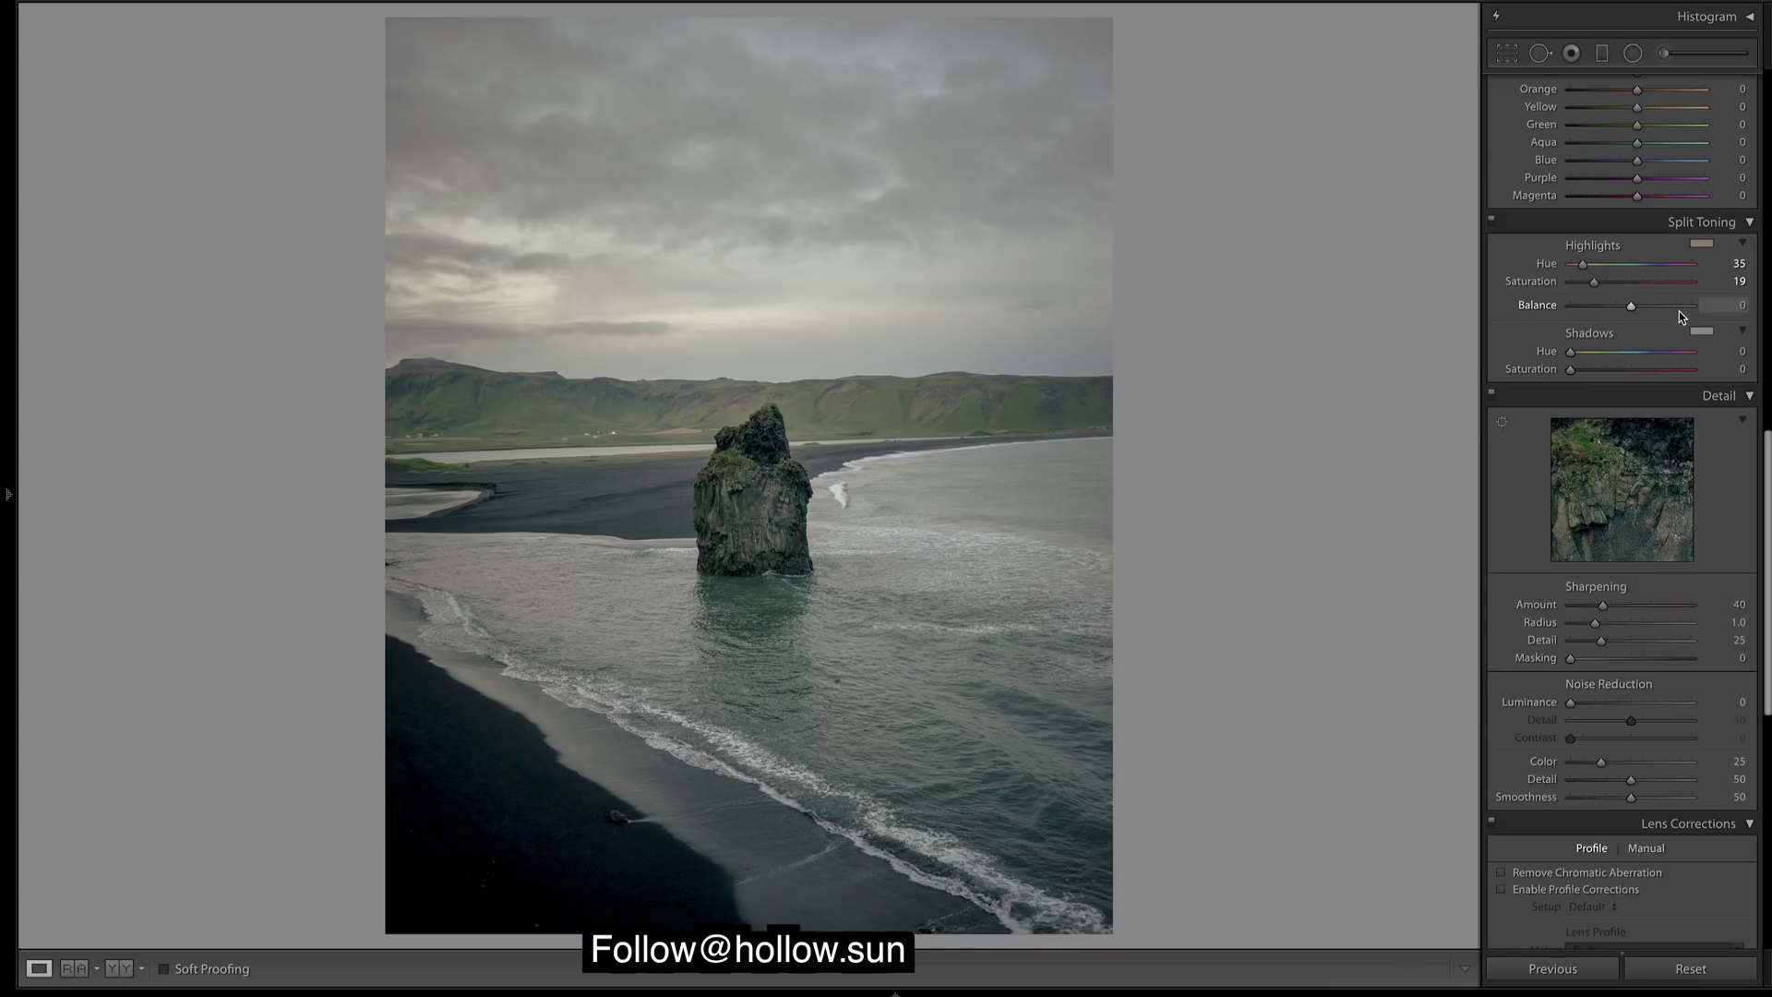
pyautogui.moveTo(1569, 352); pyautogui.dragTo(1636, 360)
pyautogui.moveTo(1635, 357); pyautogui.dragTo(1643, 359)
pyautogui.moveTo(1644, 356); pyautogui.dragTo(1642, 358)
pyautogui.moveTo(1570, 369); pyautogui.dragTo(1573, 371)
# Set the split-toning Balance to +30
pyautogui.moveTo(1652, 307)
pyautogui.mouseDown()
pyautogui.moveTo(1569, 312)
pyautogui.moveTo(1654, 326)
pyautogui.mouseUp()
pyautogui.moveTo(1658, 324)
pyautogui.mouseDown()
pyautogui.moveTo(1571, 312)
pyautogui.moveTo(1751, 286)
pyautogui.moveTo(1665, 308)
pyautogui.mouseUp()
pyautogui.moveTo(1663, 308); pyautogui.dragTo(1651, 311)
# Shift the HSL Green hue to −45
pyautogui.moveTo(1765, 646); pyautogui.dragTo(1765, 460)
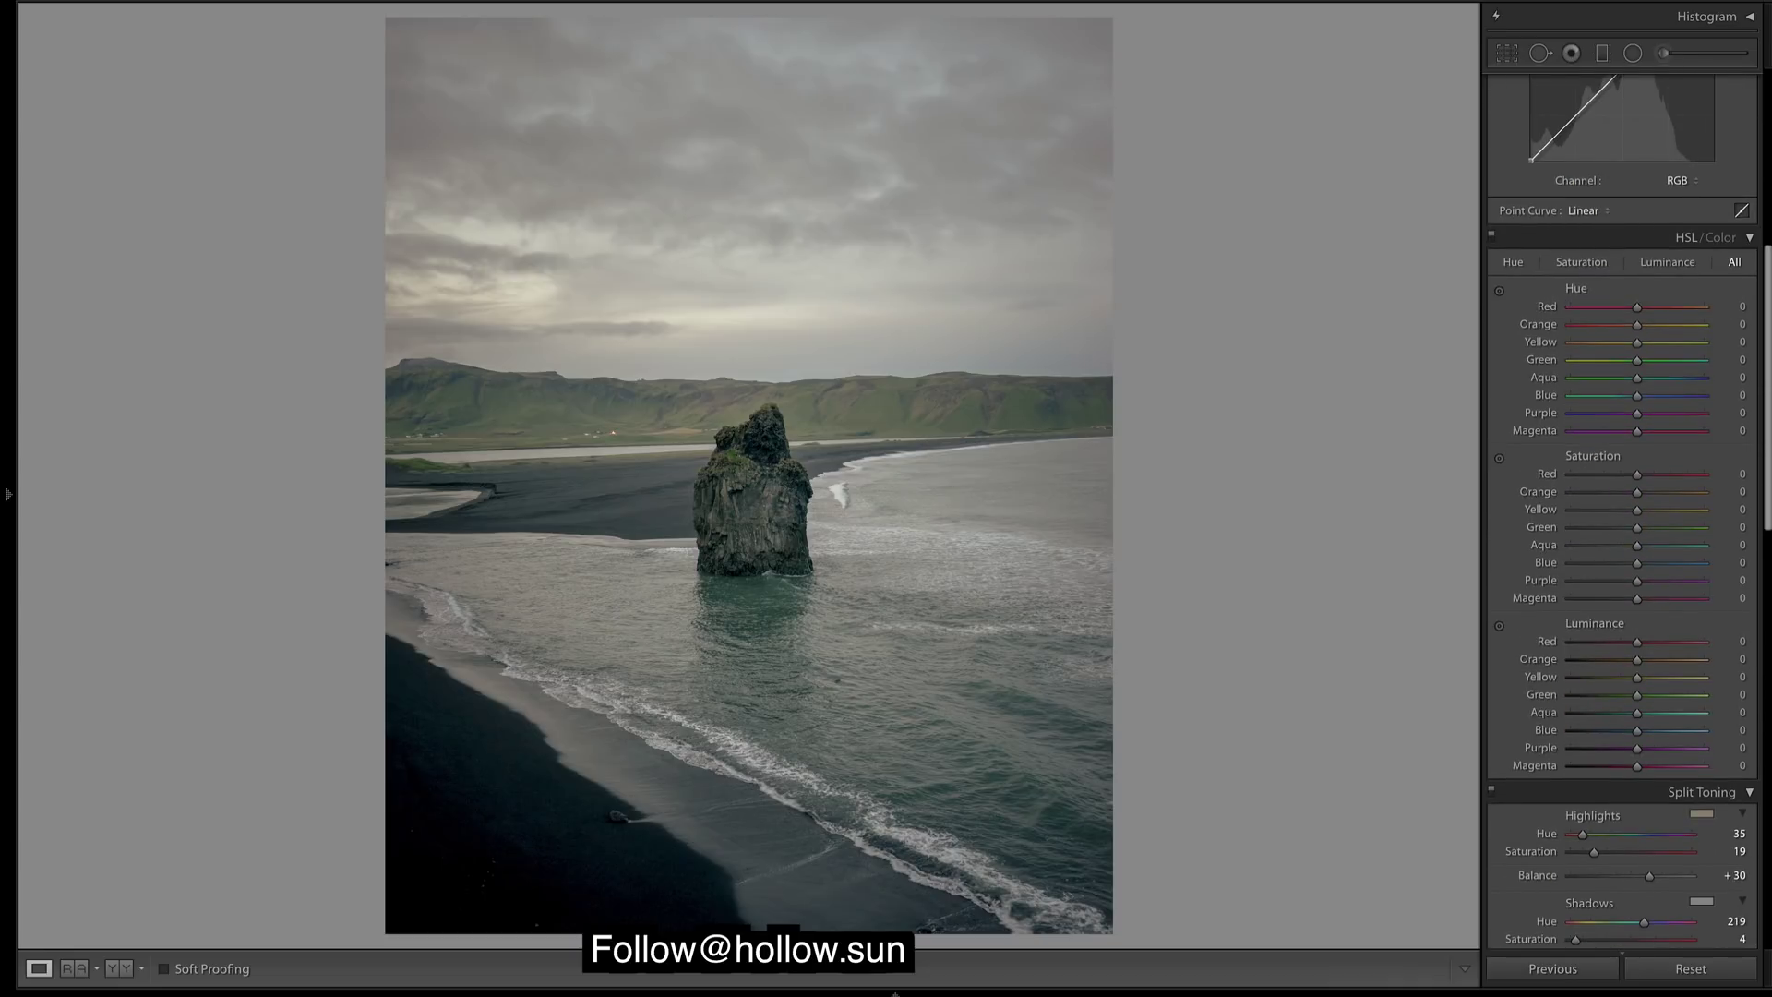
pyautogui.moveTo(1594, 360); pyautogui.dragTo(1605, 360)
pyautogui.moveTo(1765, 459); pyautogui.dragTo(1765, 283)
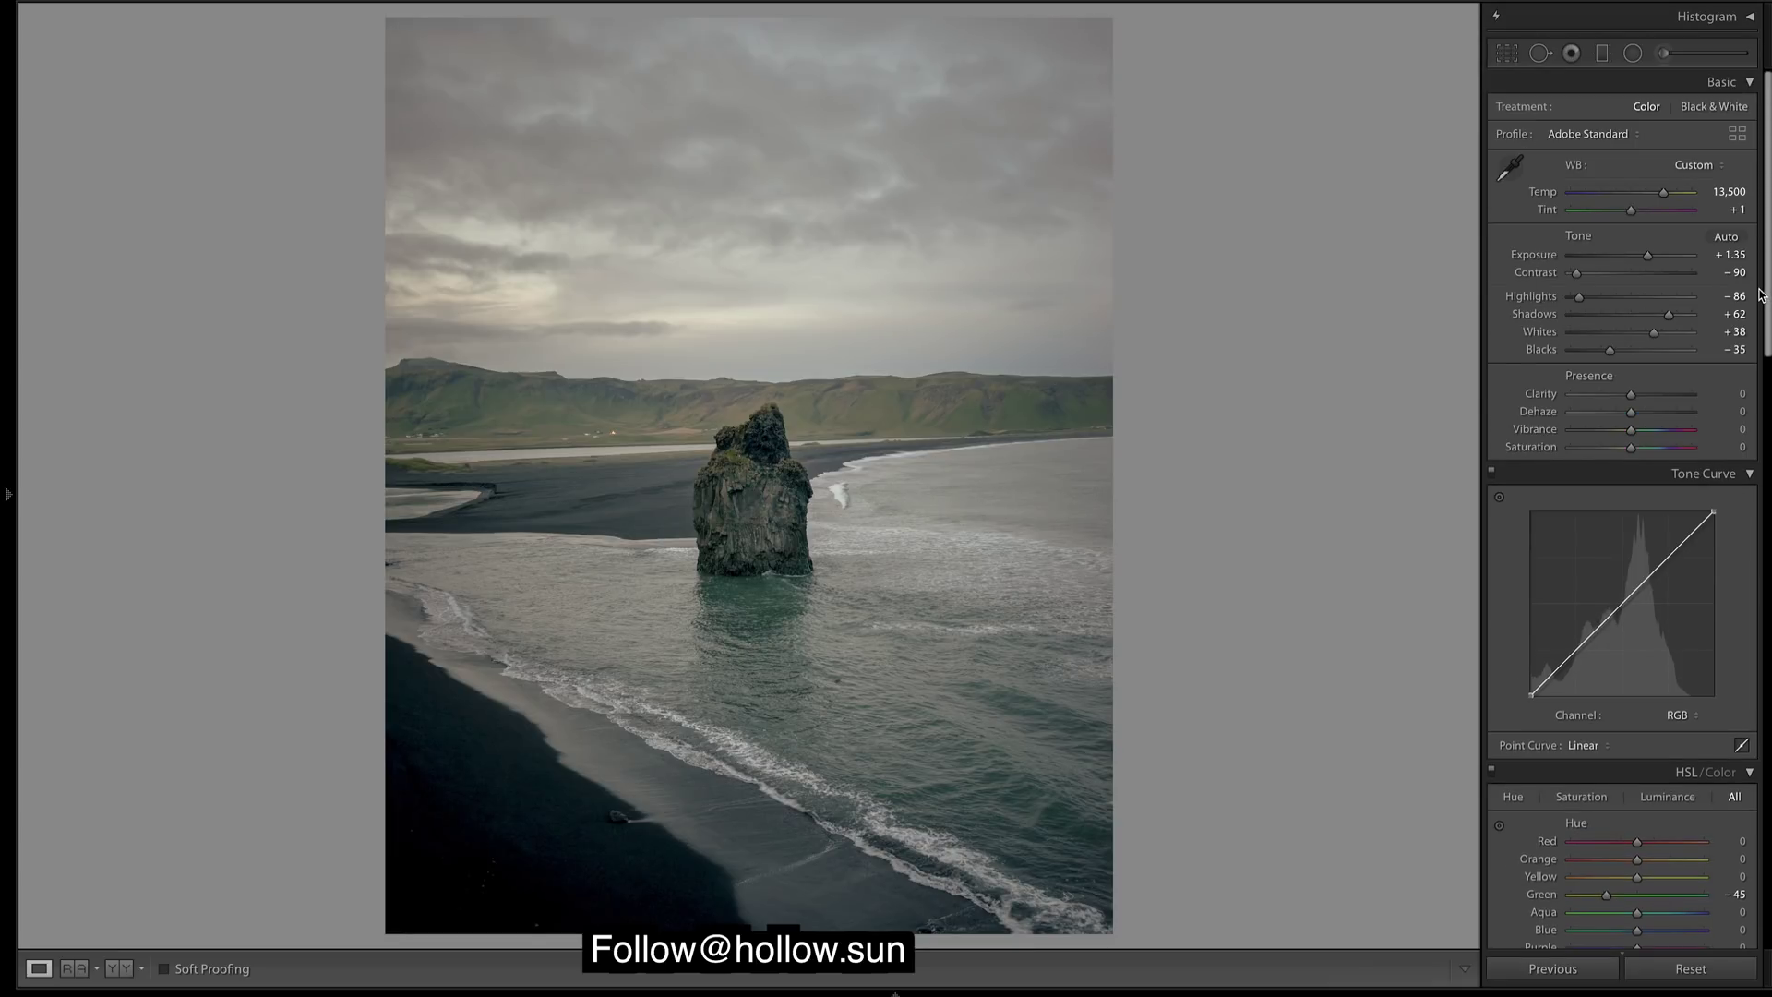
# Reshape the shadow ends of the Red and Green channel point curves
pyautogui.click(1676, 715)
pyautogui.click(1679, 729)
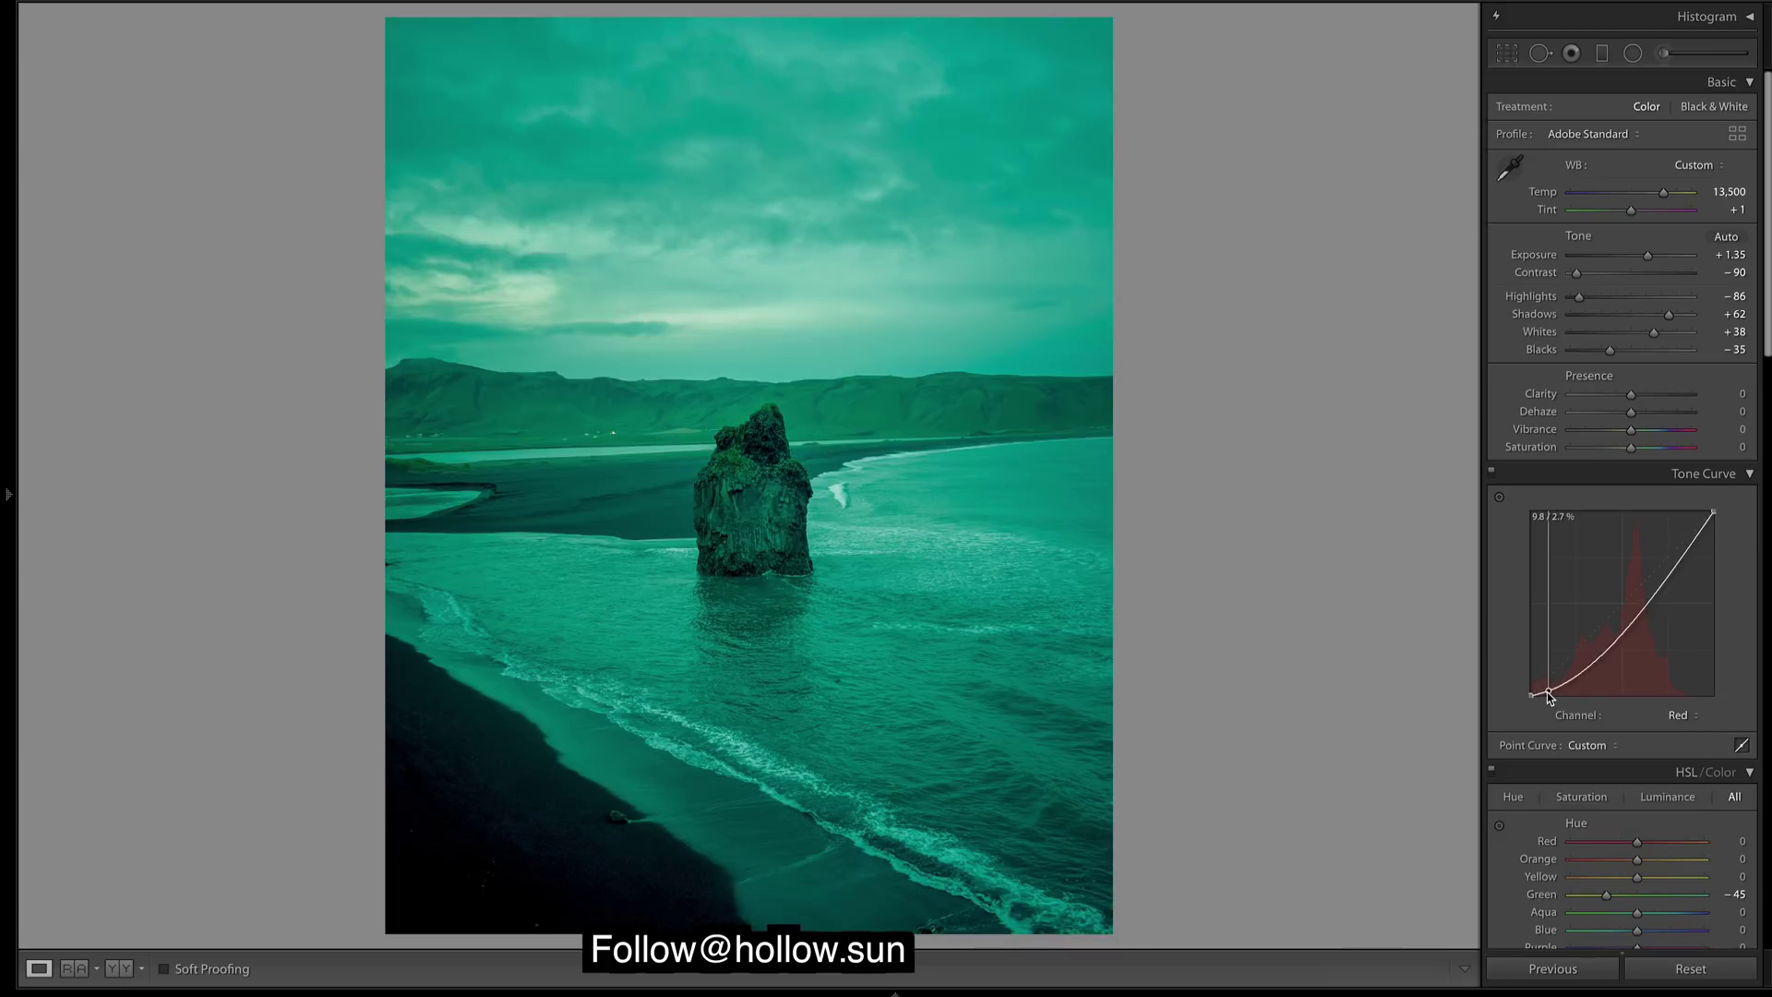
pyautogui.moveTo(1531, 695); pyautogui.dragTo(1622, 609)
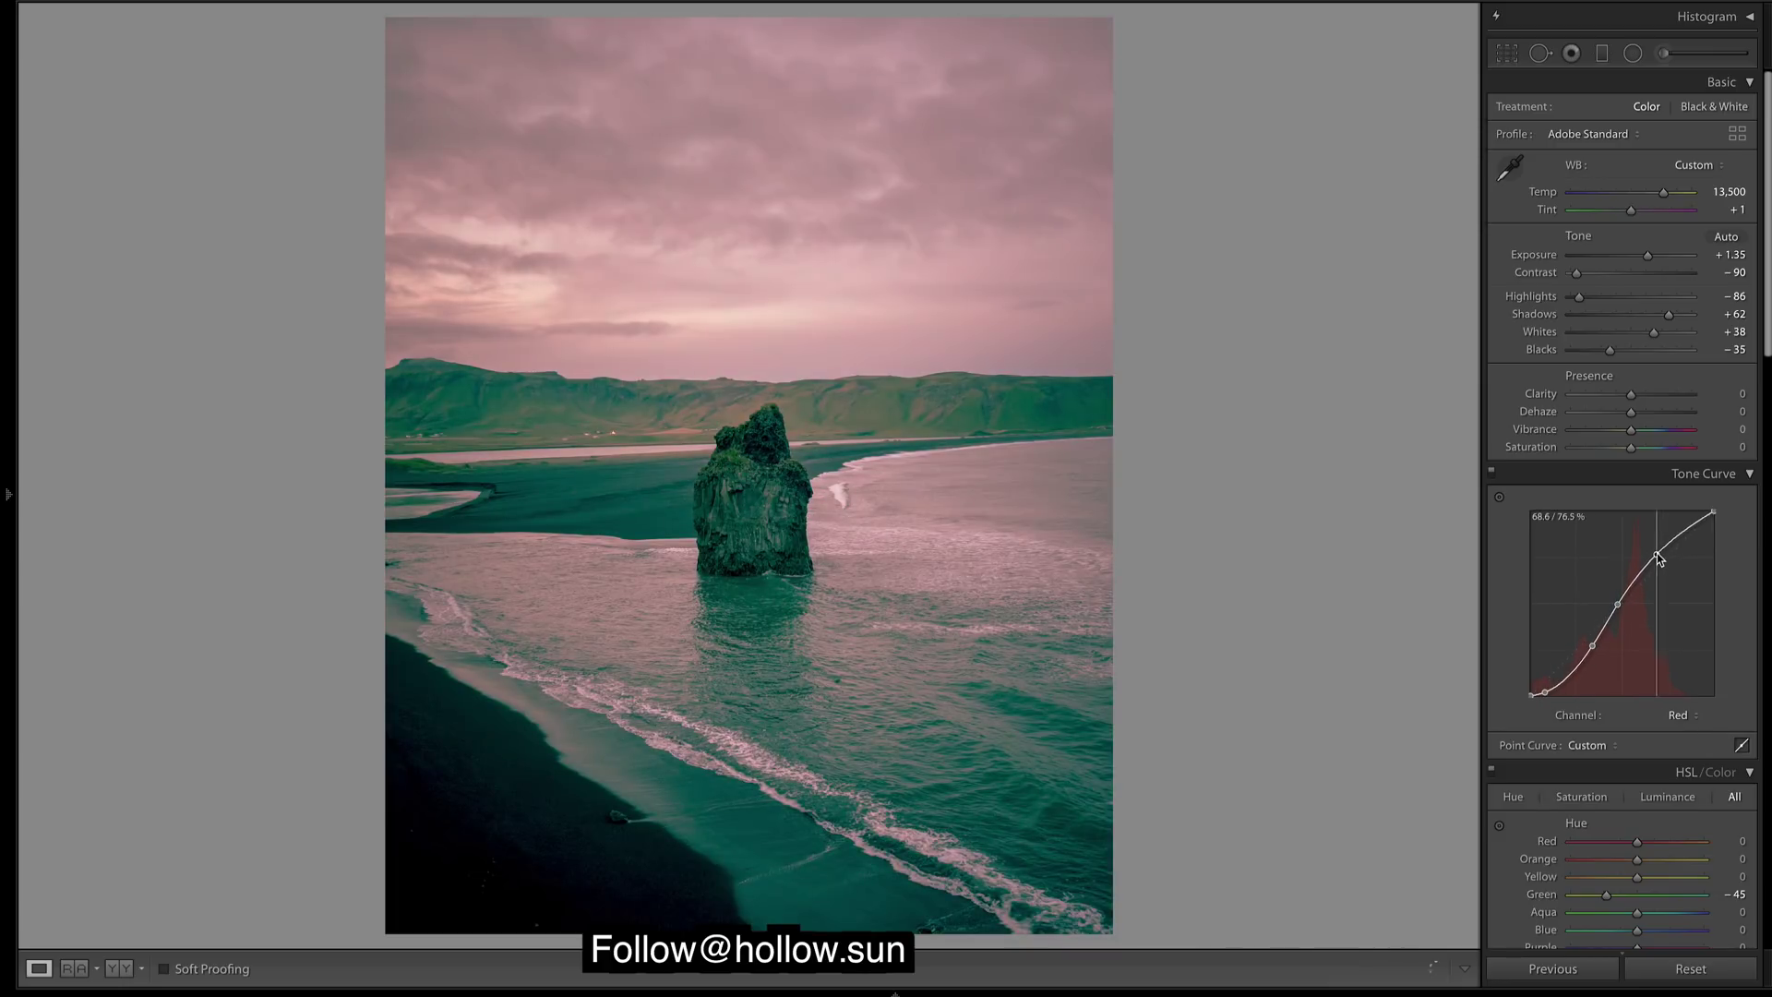
pyautogui.click(1677, 714)
pyautogui.click(1675, 728)
pyautogui.moveTo(1531, 695); pyautogui.dragTo(1659, 557)
# Pull the Blue channel curve down below the diagonal
pyautogui.click(1674, 715)
pyautogui.click(1675, 732)
pyautogui.moveTo(1667, 631); pyautogui.dragTo(1666, 609)
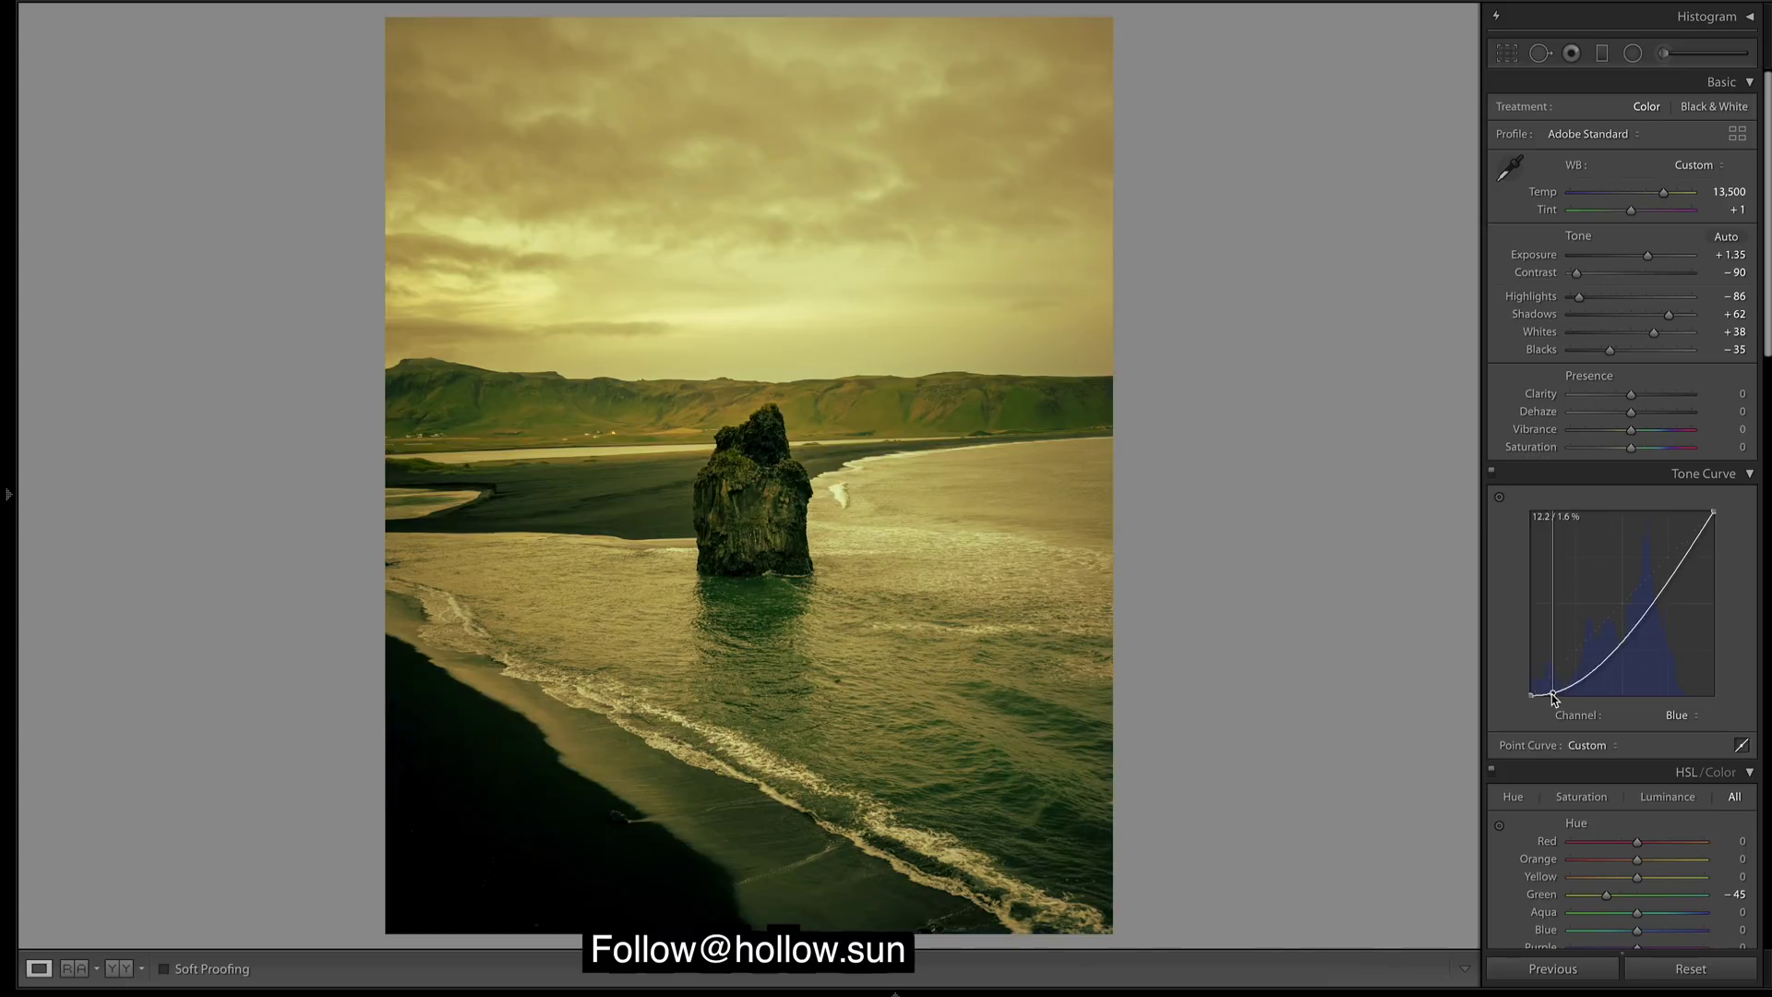
pyautogui.moveTo(1546, 688); pyautogui.dragTo(1659, 550)
# Add an RGB curve point for the shadows, then undo the last nudge
pyautogui.click(1676, 716)
pyautogui.click(1689, 674)
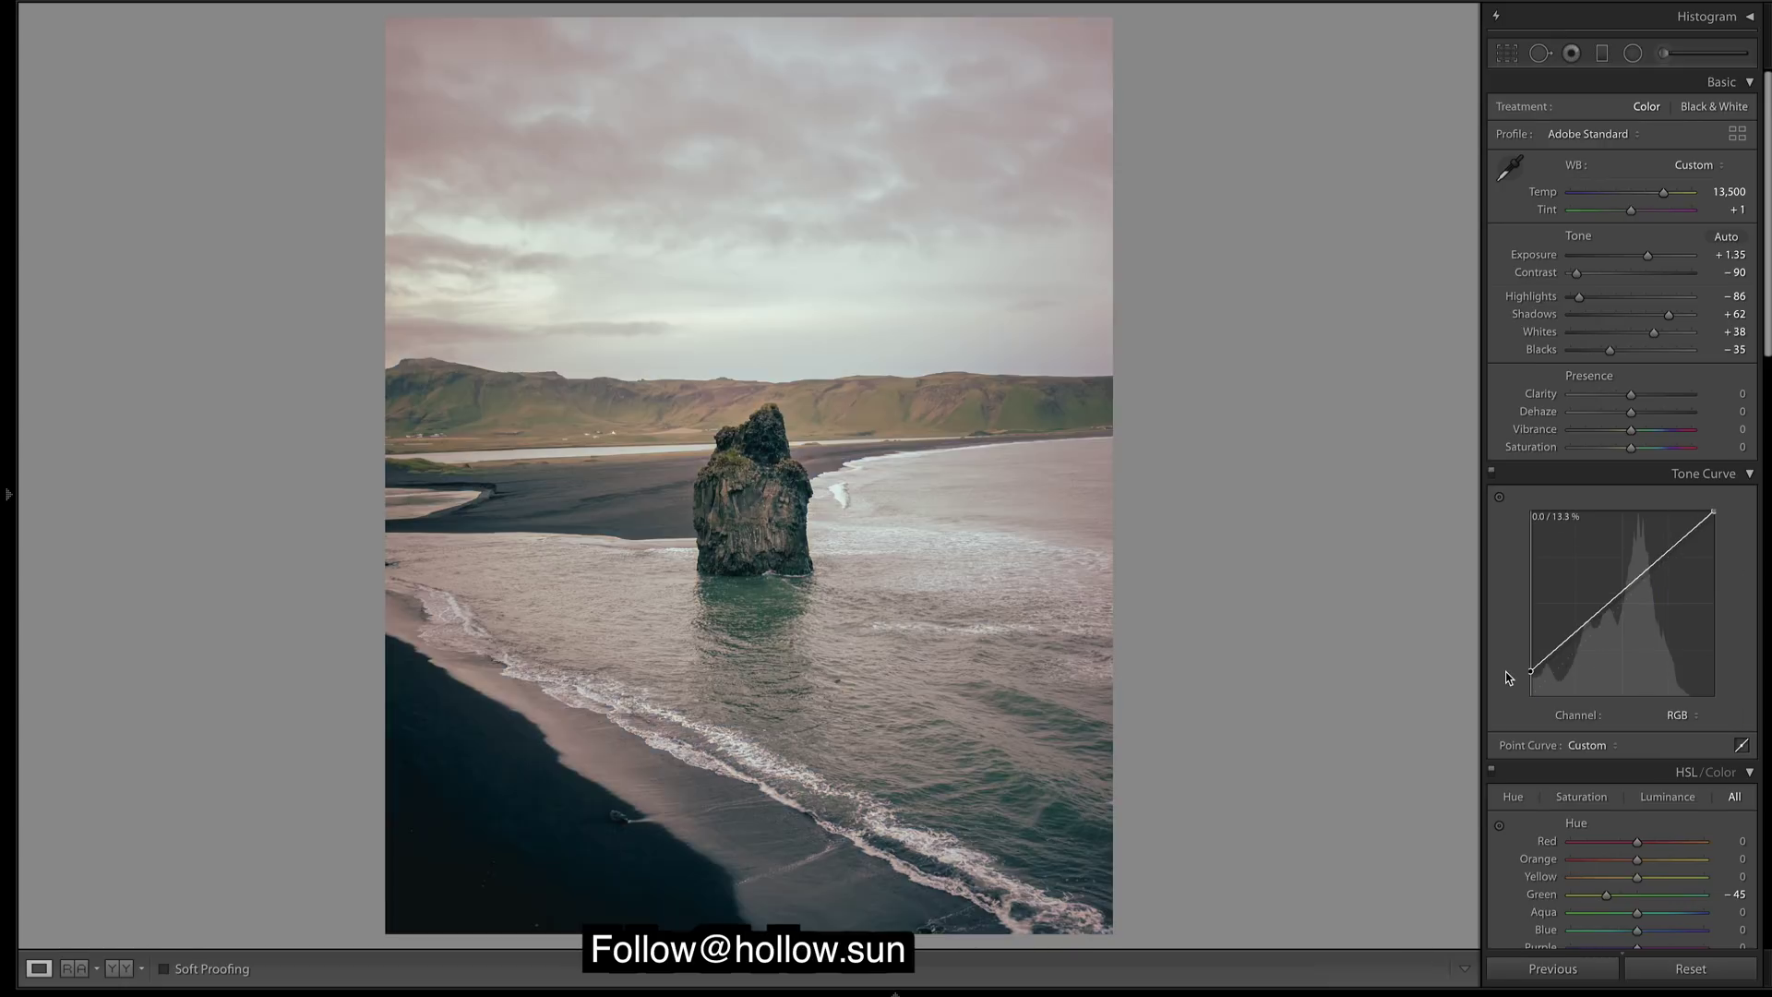
pyautogui.moveTo(1575, 633); pyautogui.dragTo(1667, 563)
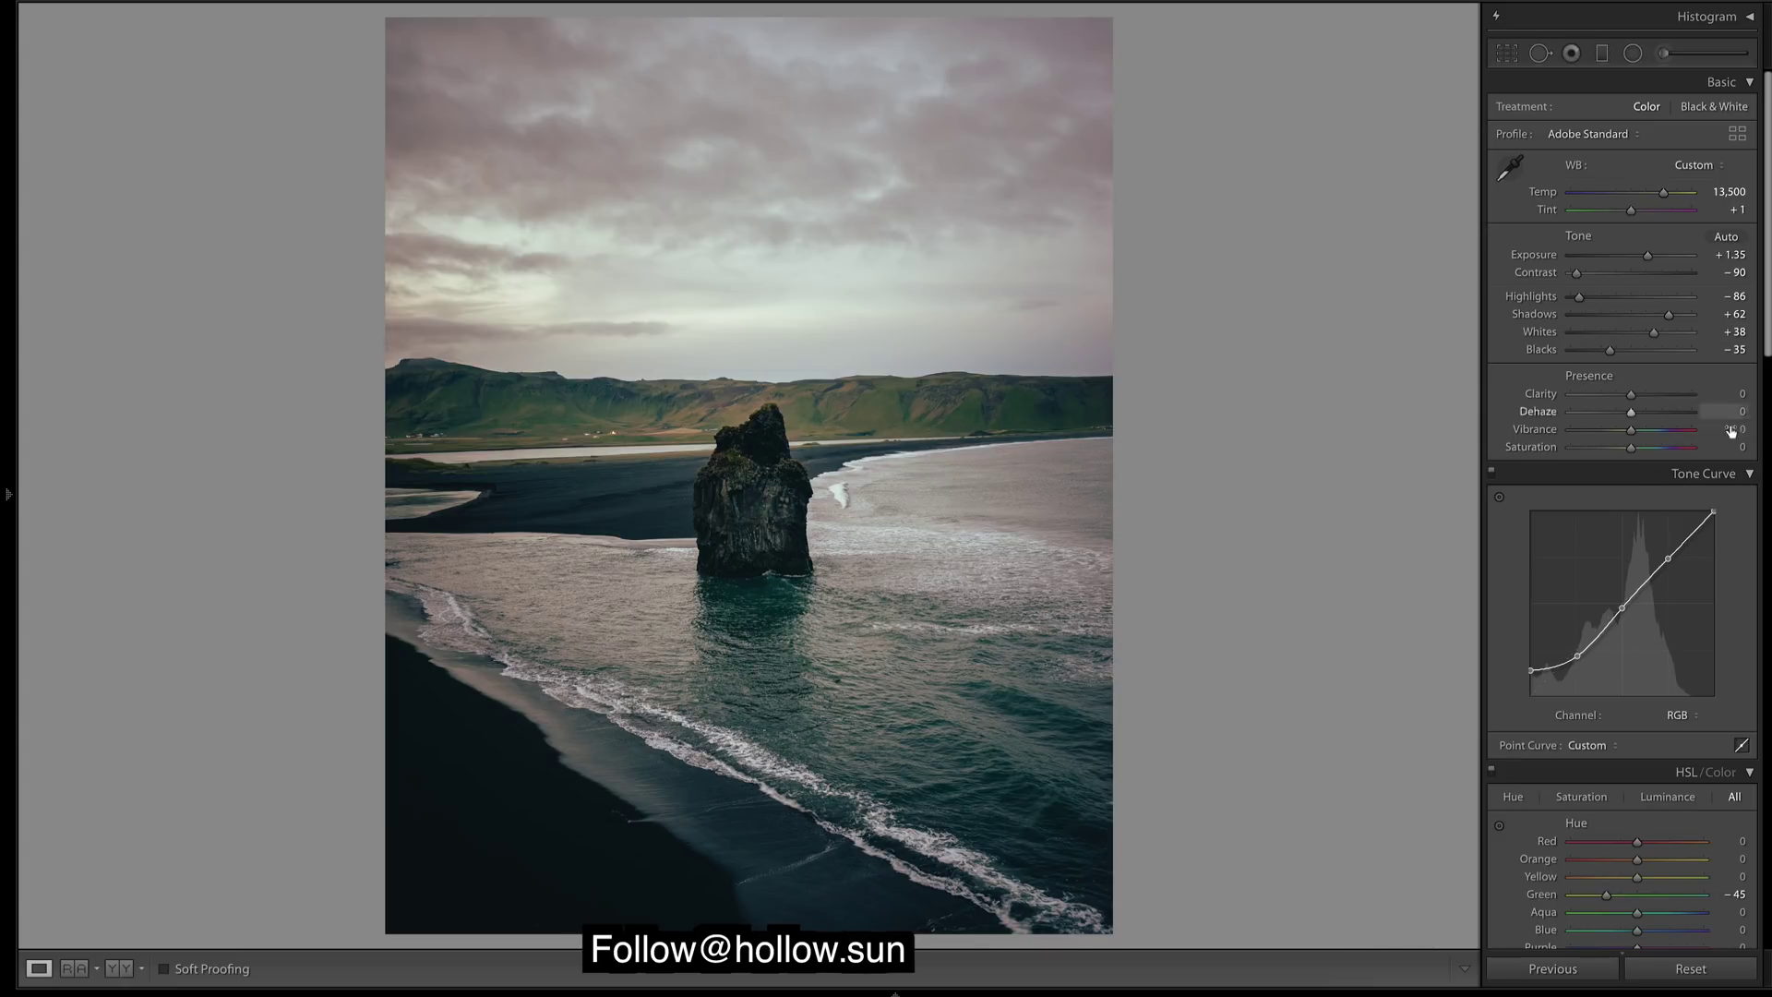
pyautogui.moveTo(1577, 656); pyautogui.dragTo(1577, 654)
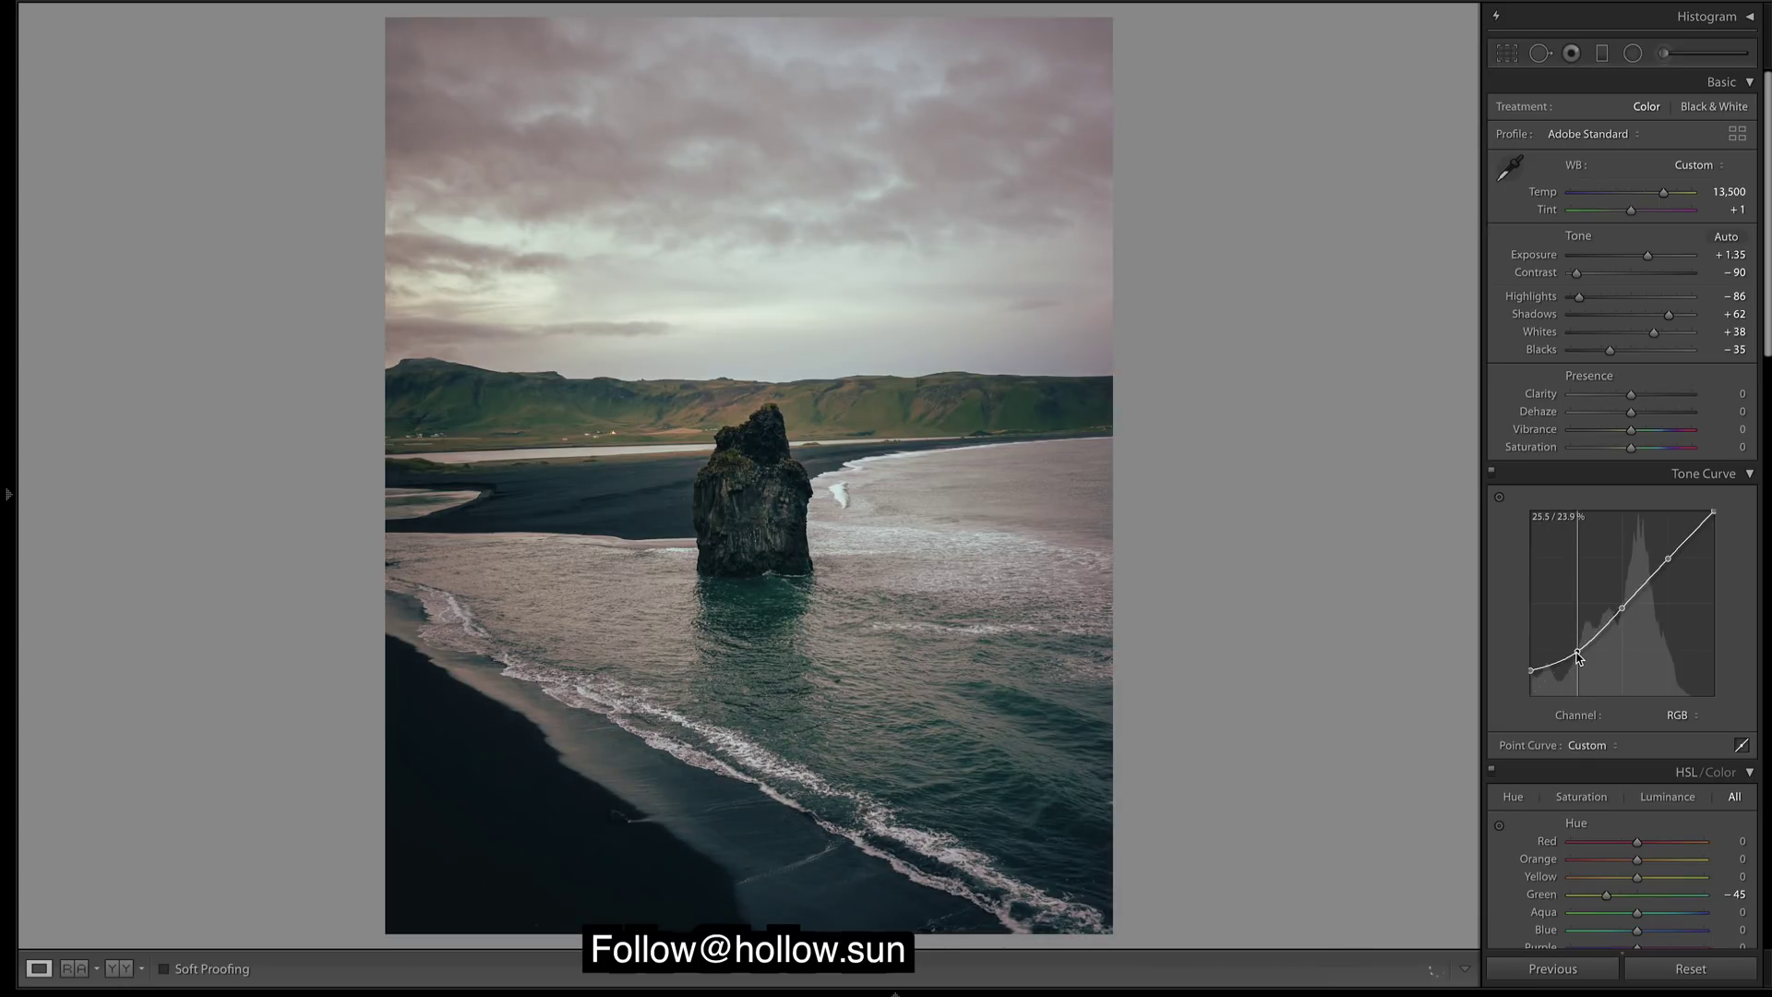
pyautogui.hotkey('ctrl', 'z')
# Try raising the Blue curve's lower point and black point, undoing each attempt
pyautogui.click(1680, 717)
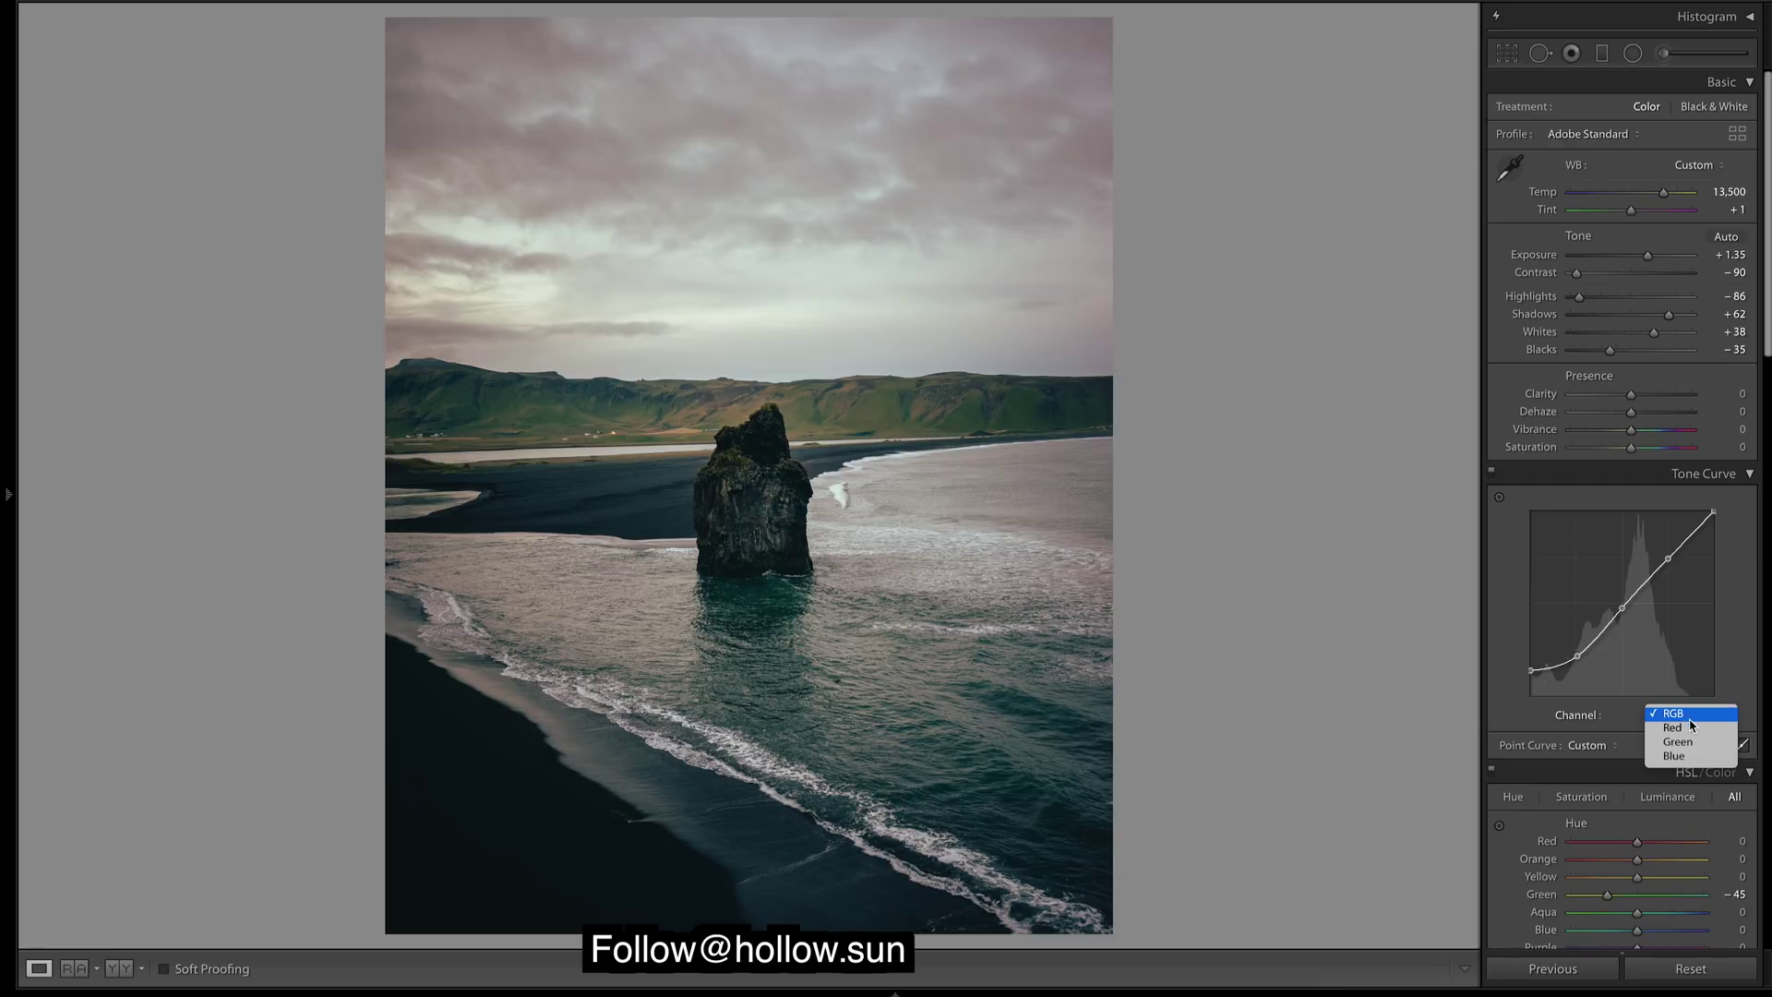
pyautogui.click(1671, 719)
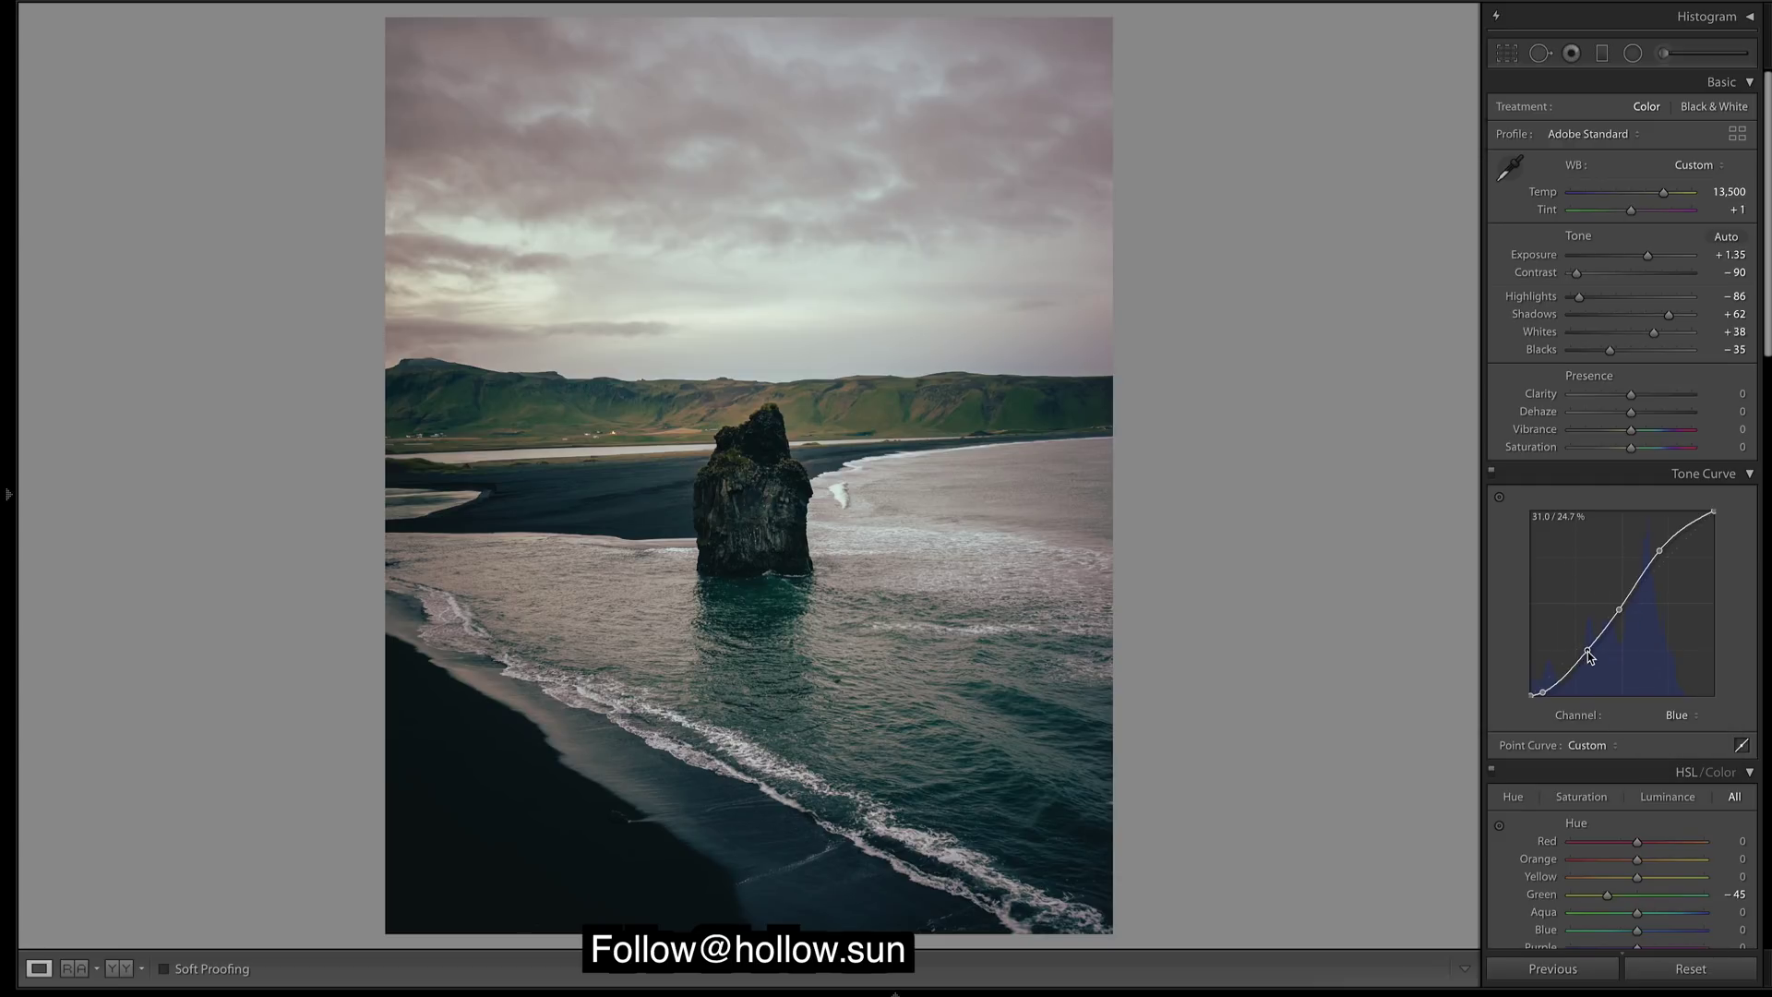
pyautogui.moveTo(1586, 655); pyautogui.dragTo(1585, 650)
pyautogui.hotkey('ctrl', 'z')
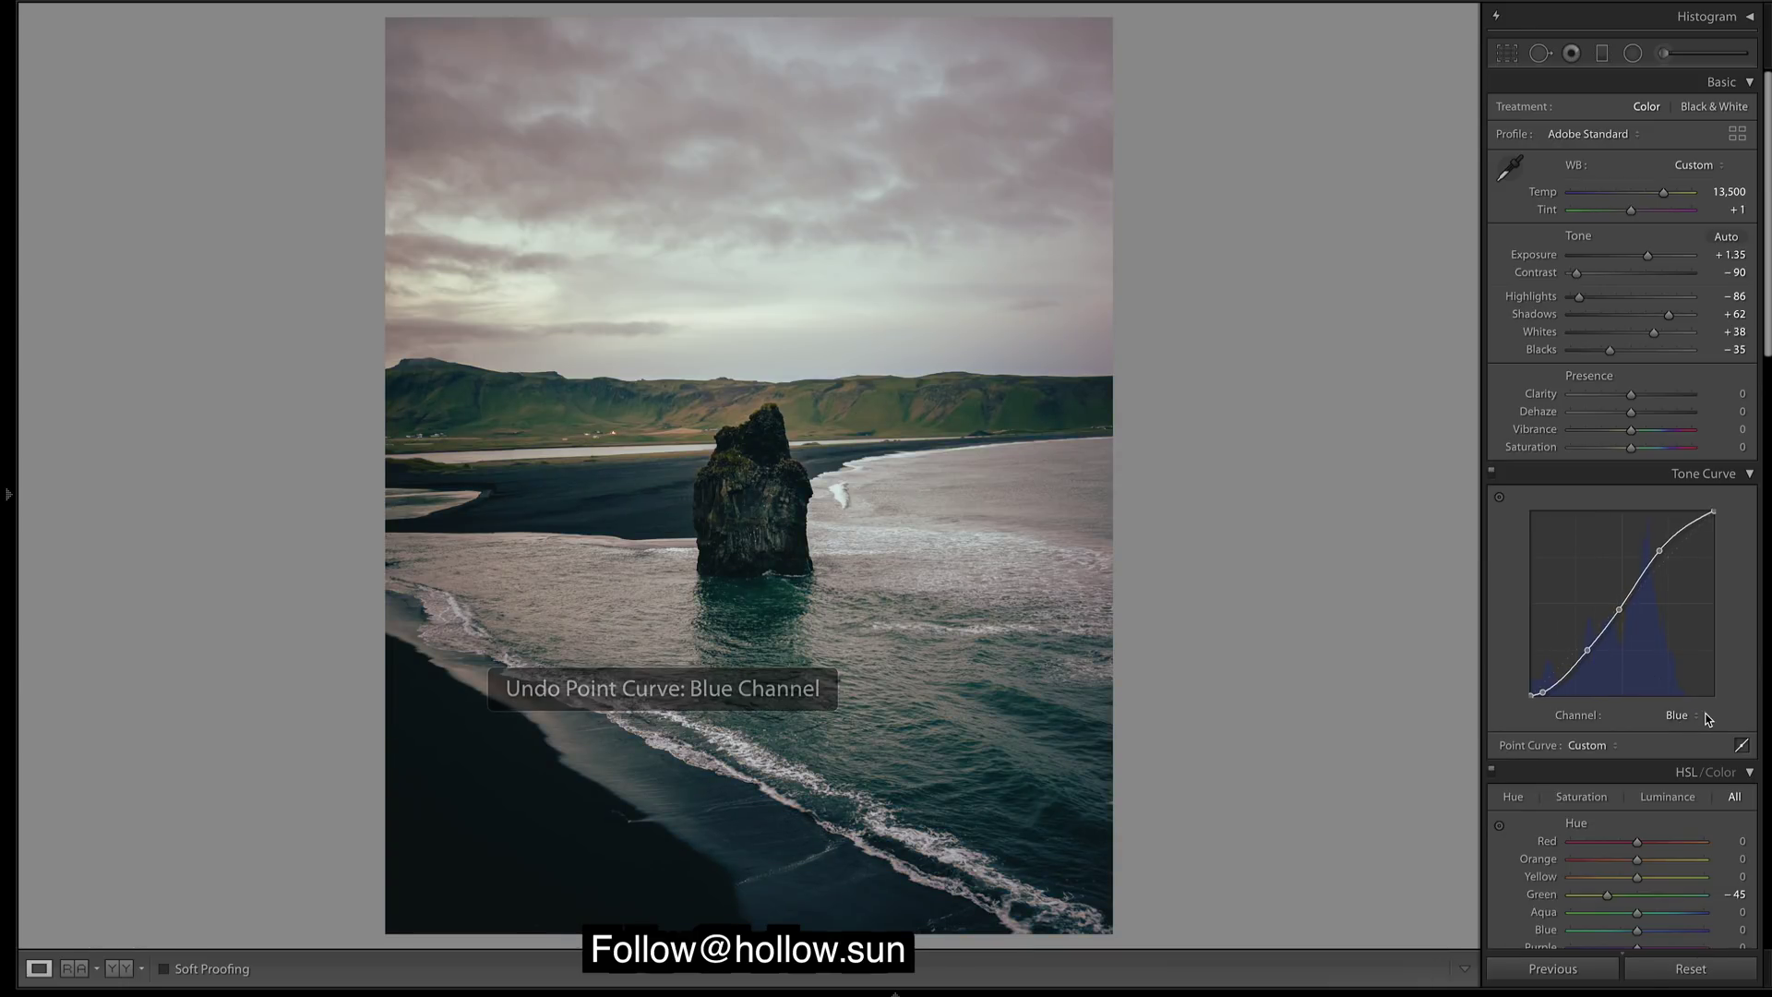
pyautogui.moveTo(1544, 700); pyautogui.dragTo(1555, 700)
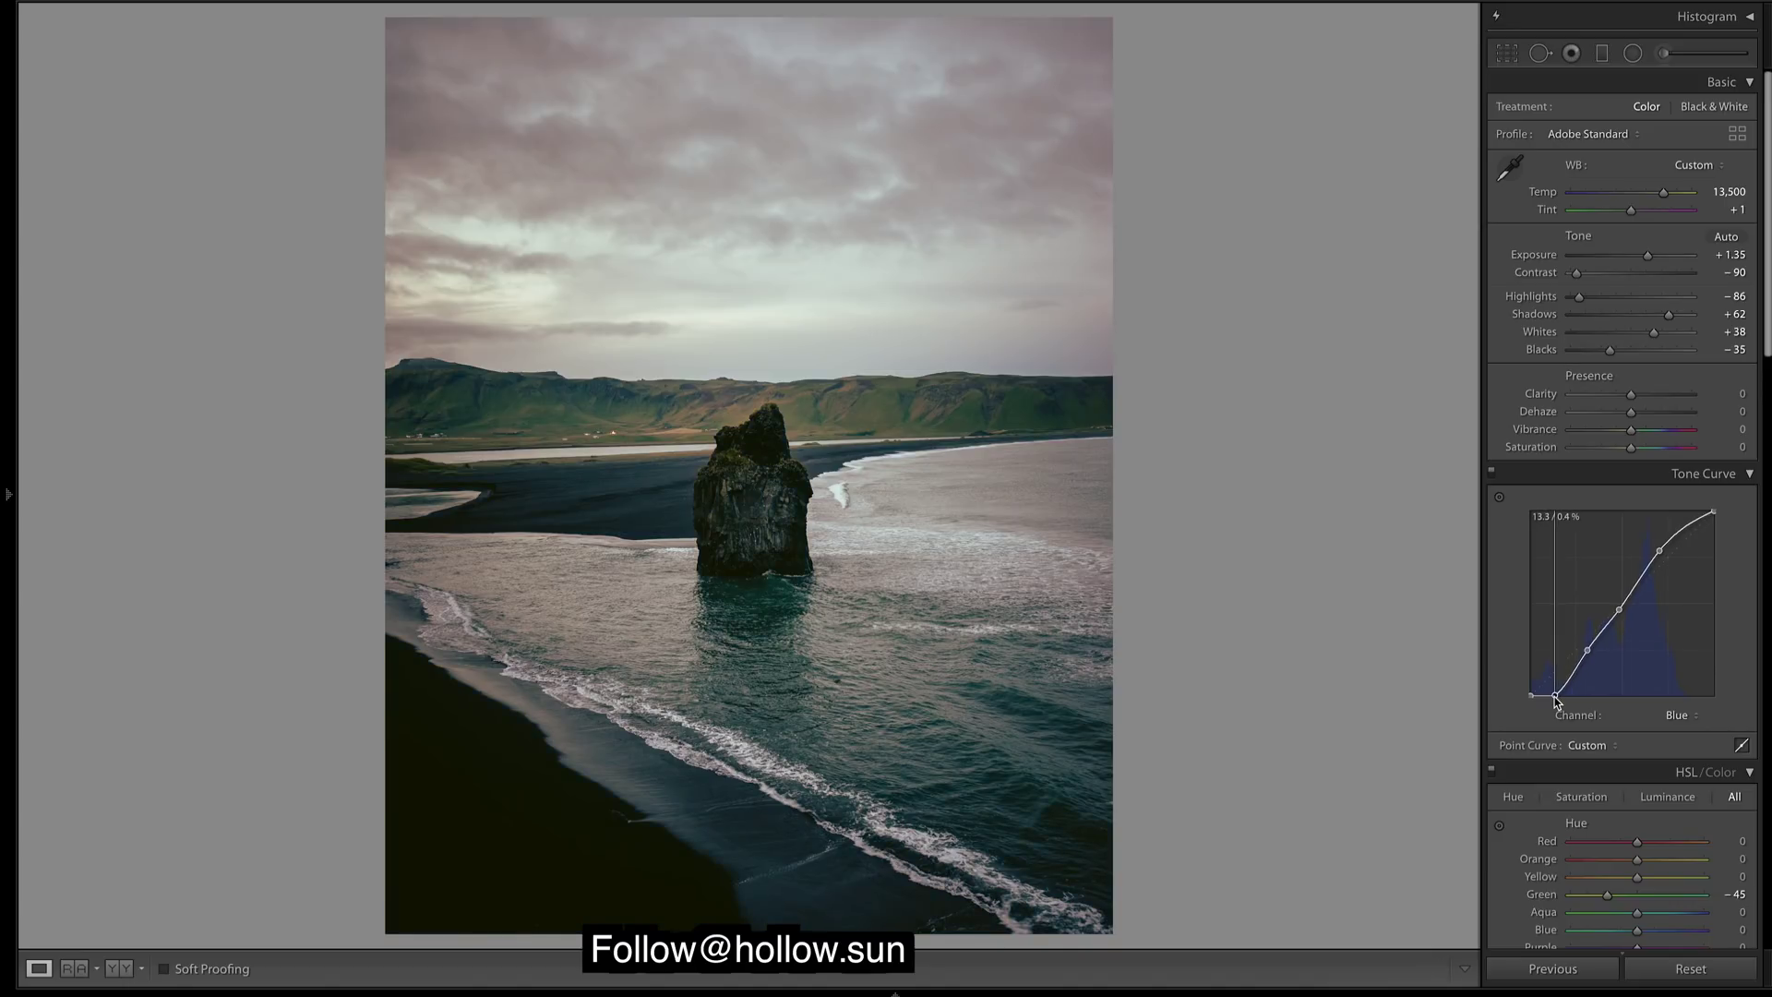
pyautogui.hotkey('ctrl', 'z')
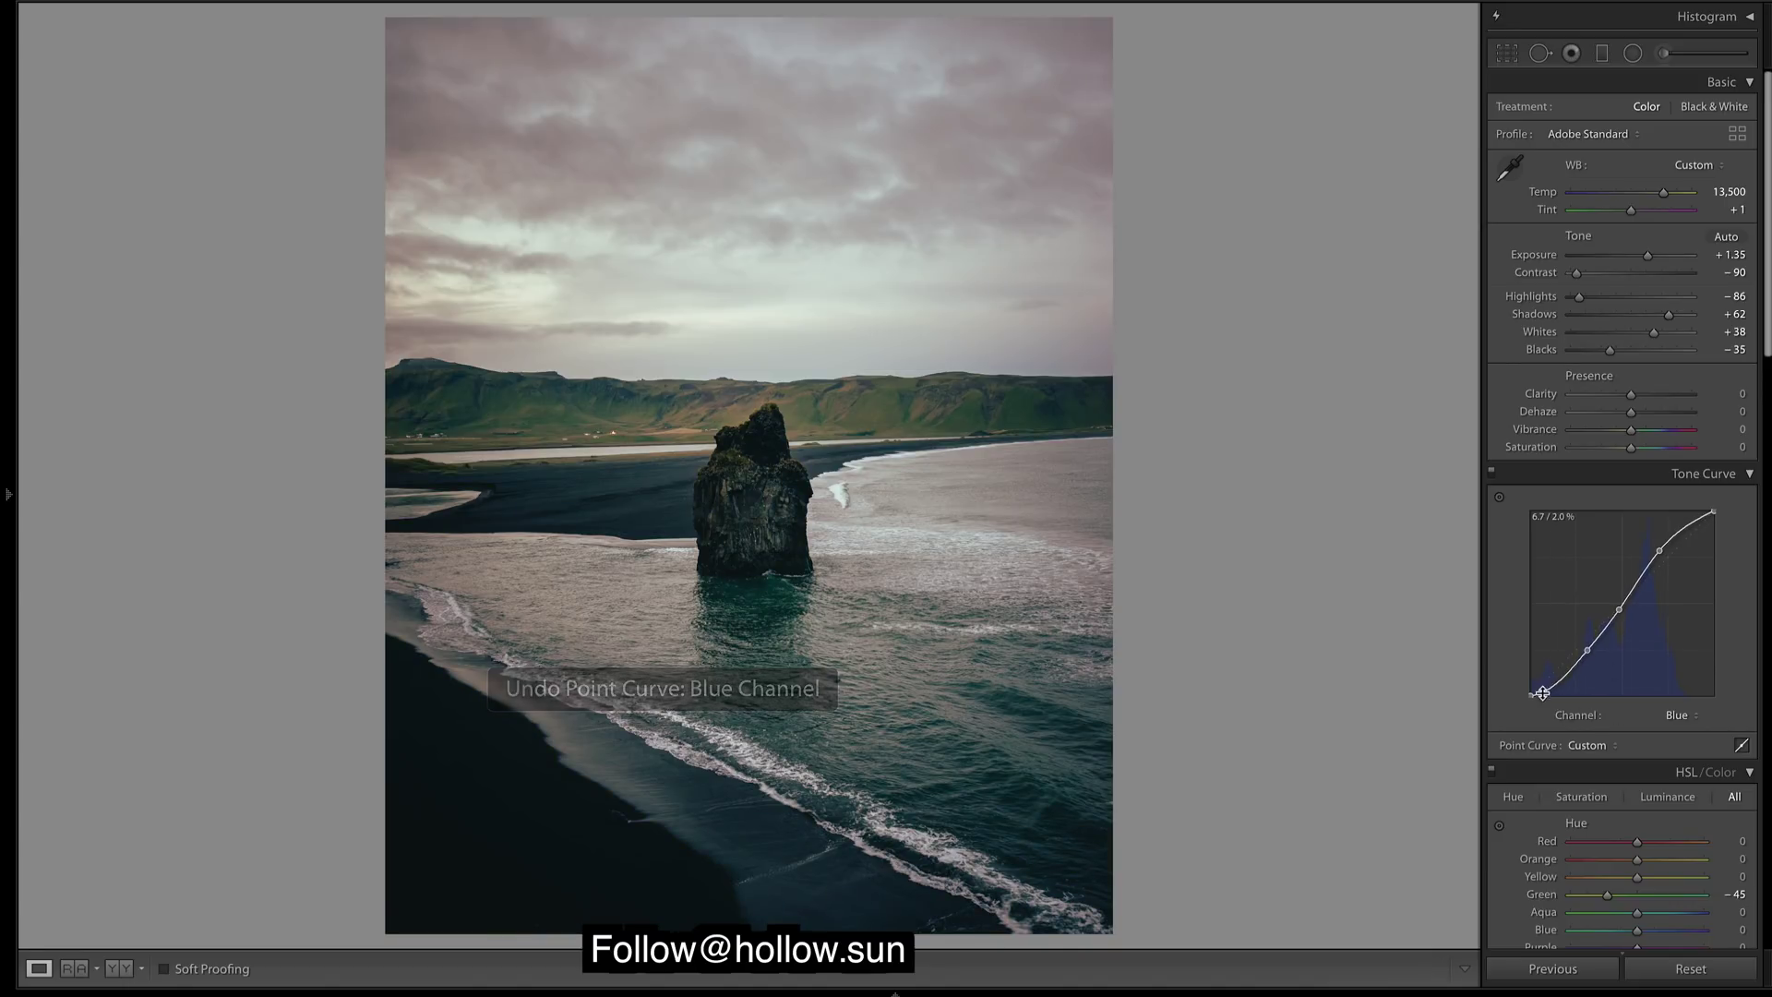
pyautogui.moveTo(1544, 693); pyautogui.dragTo(1558, 698)
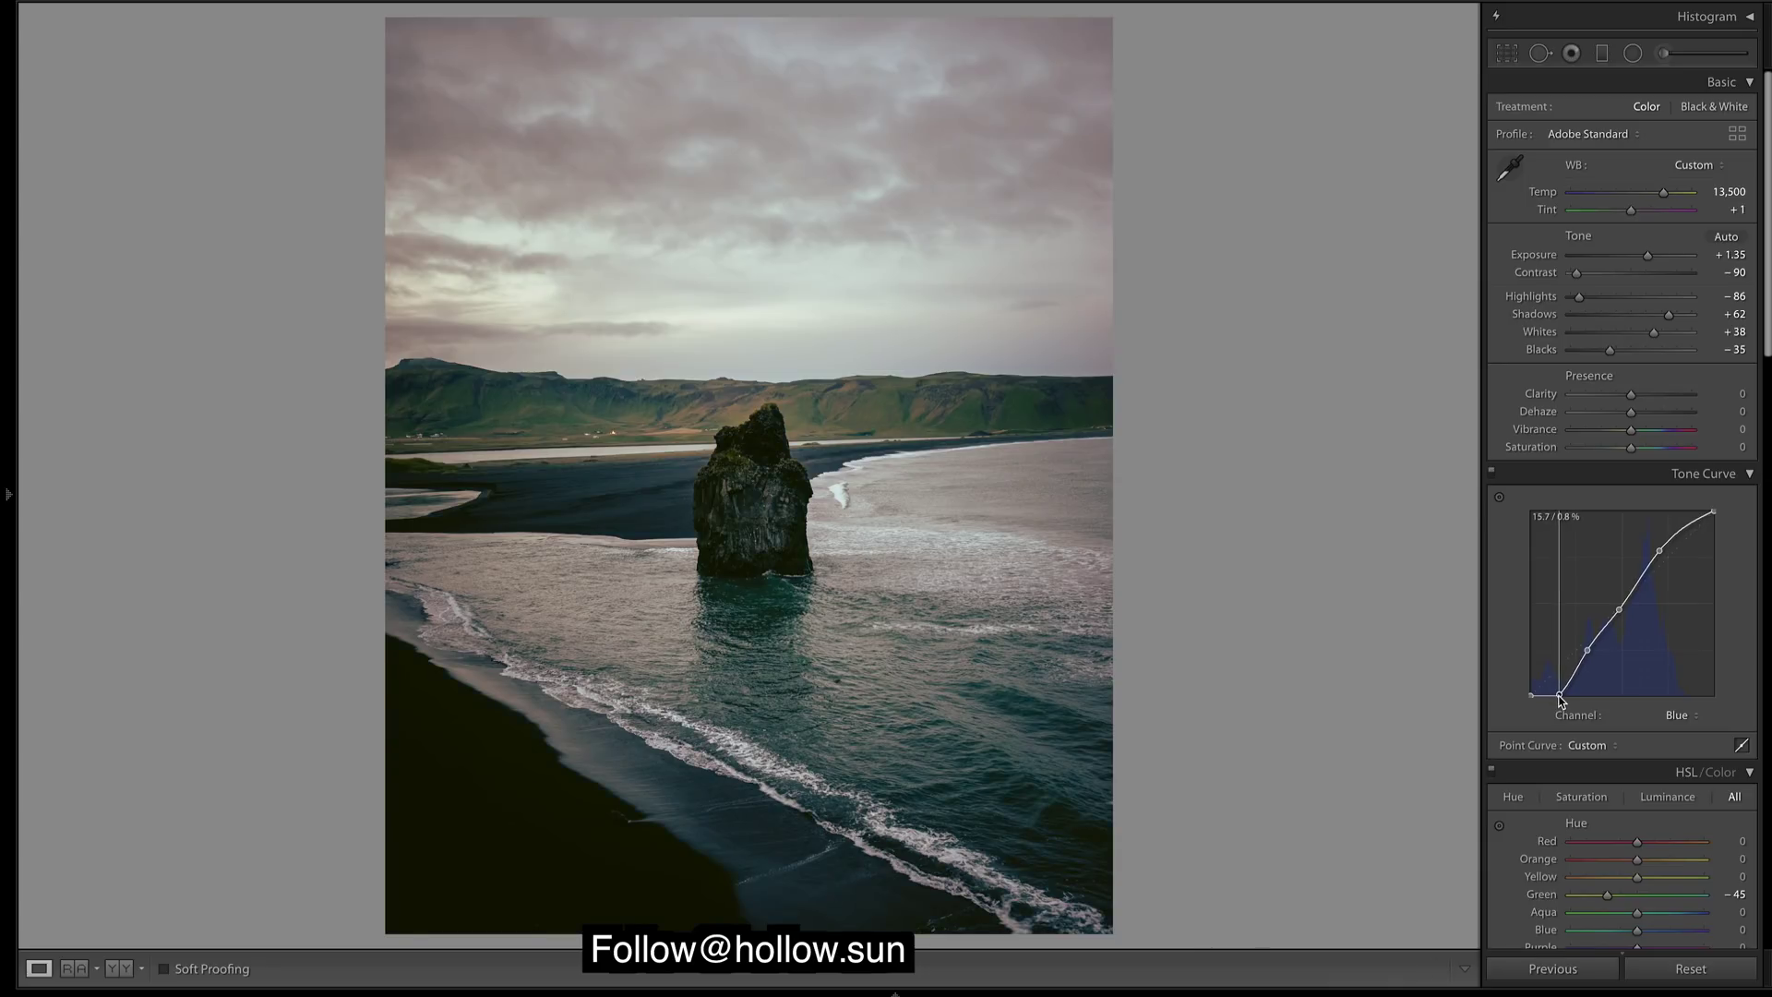
pyautogui.hotkey('ctrl', 'z')
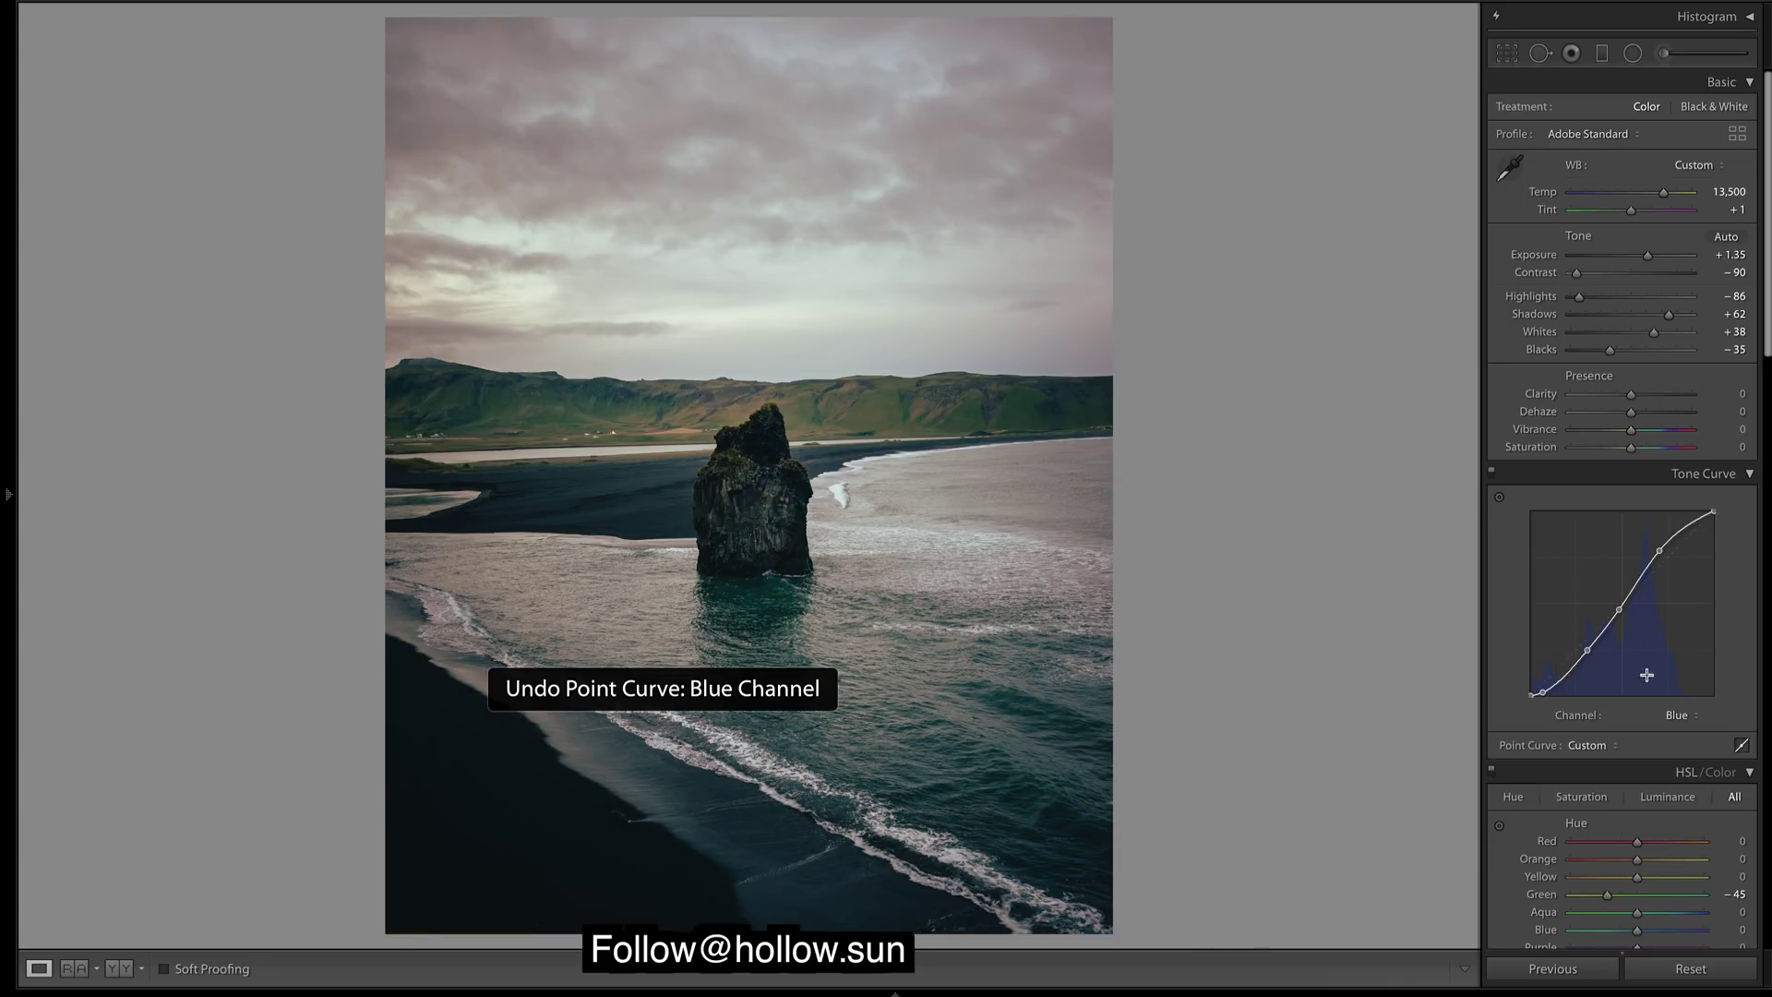
# Try a Green curve midpoint change, undo it, and keep the Green channel selected
pyautogui.click(1686, 716)
pyautogui.click(1690, 707)
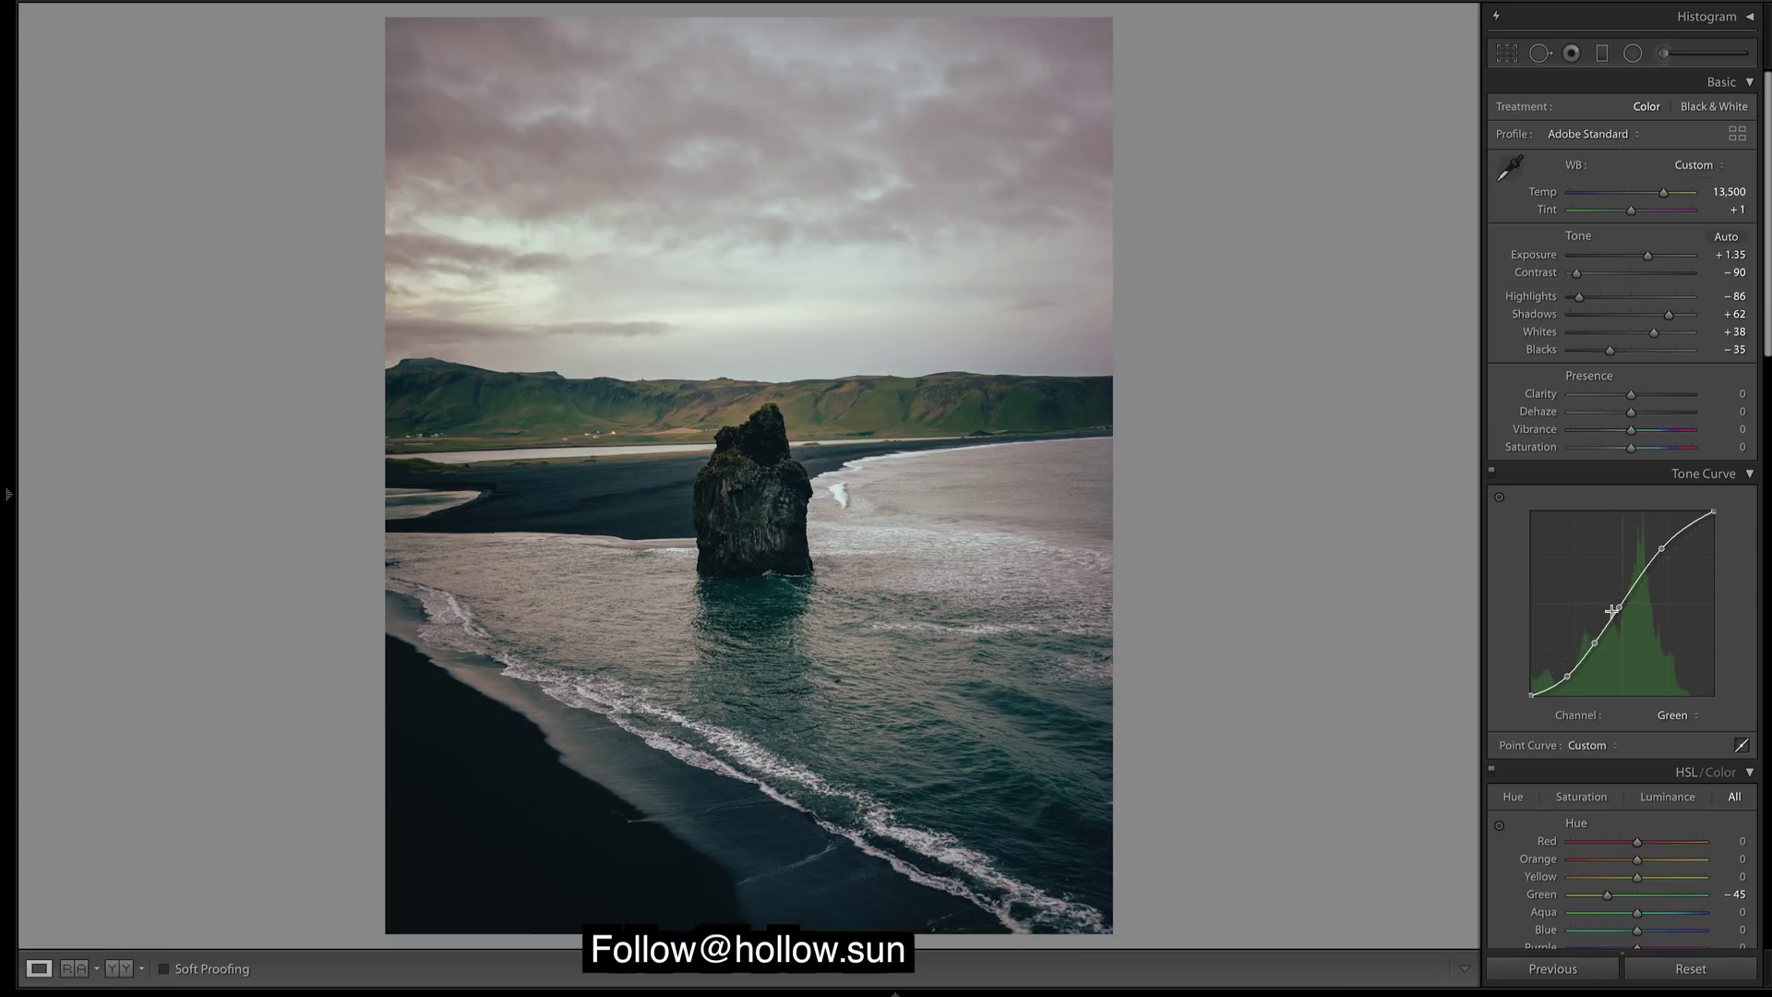
pyautogui.moveTo(1618, 610); pyautogui.dragTo(1622, 620)
pyautogui.hotkey('ctrl', 'z')
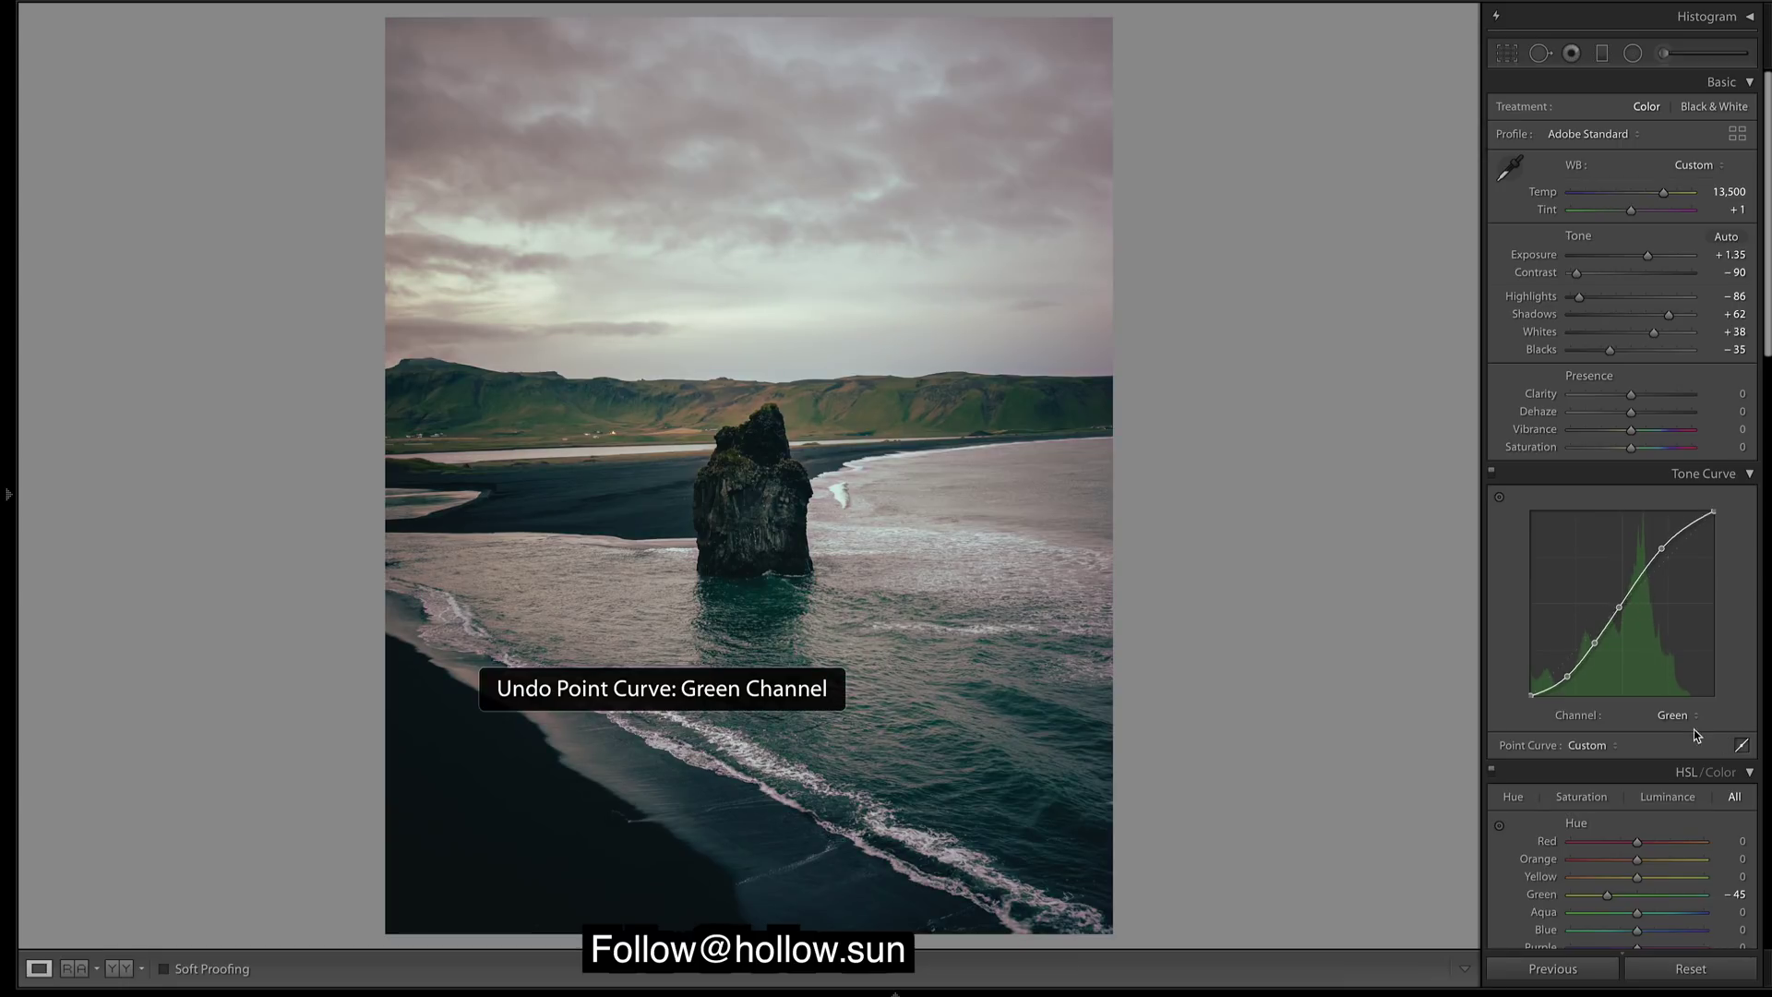
pyautogui.click(1691, 714)
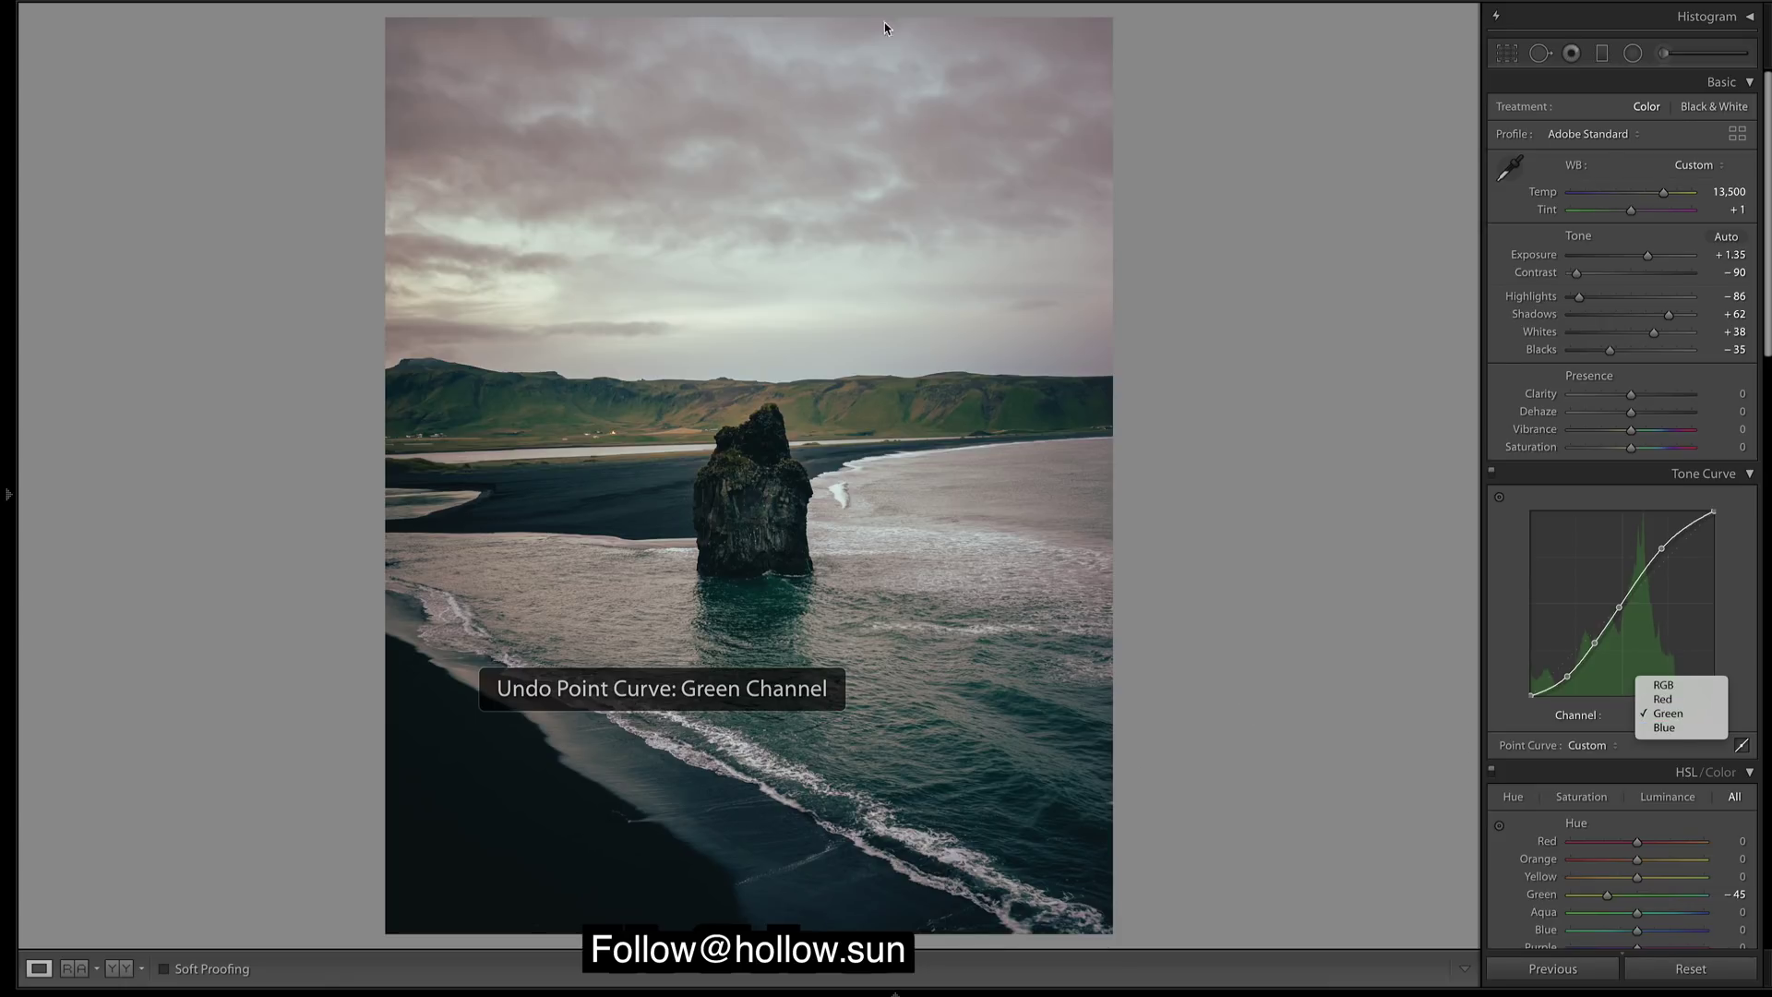
pyautogui.click(1414, 742)
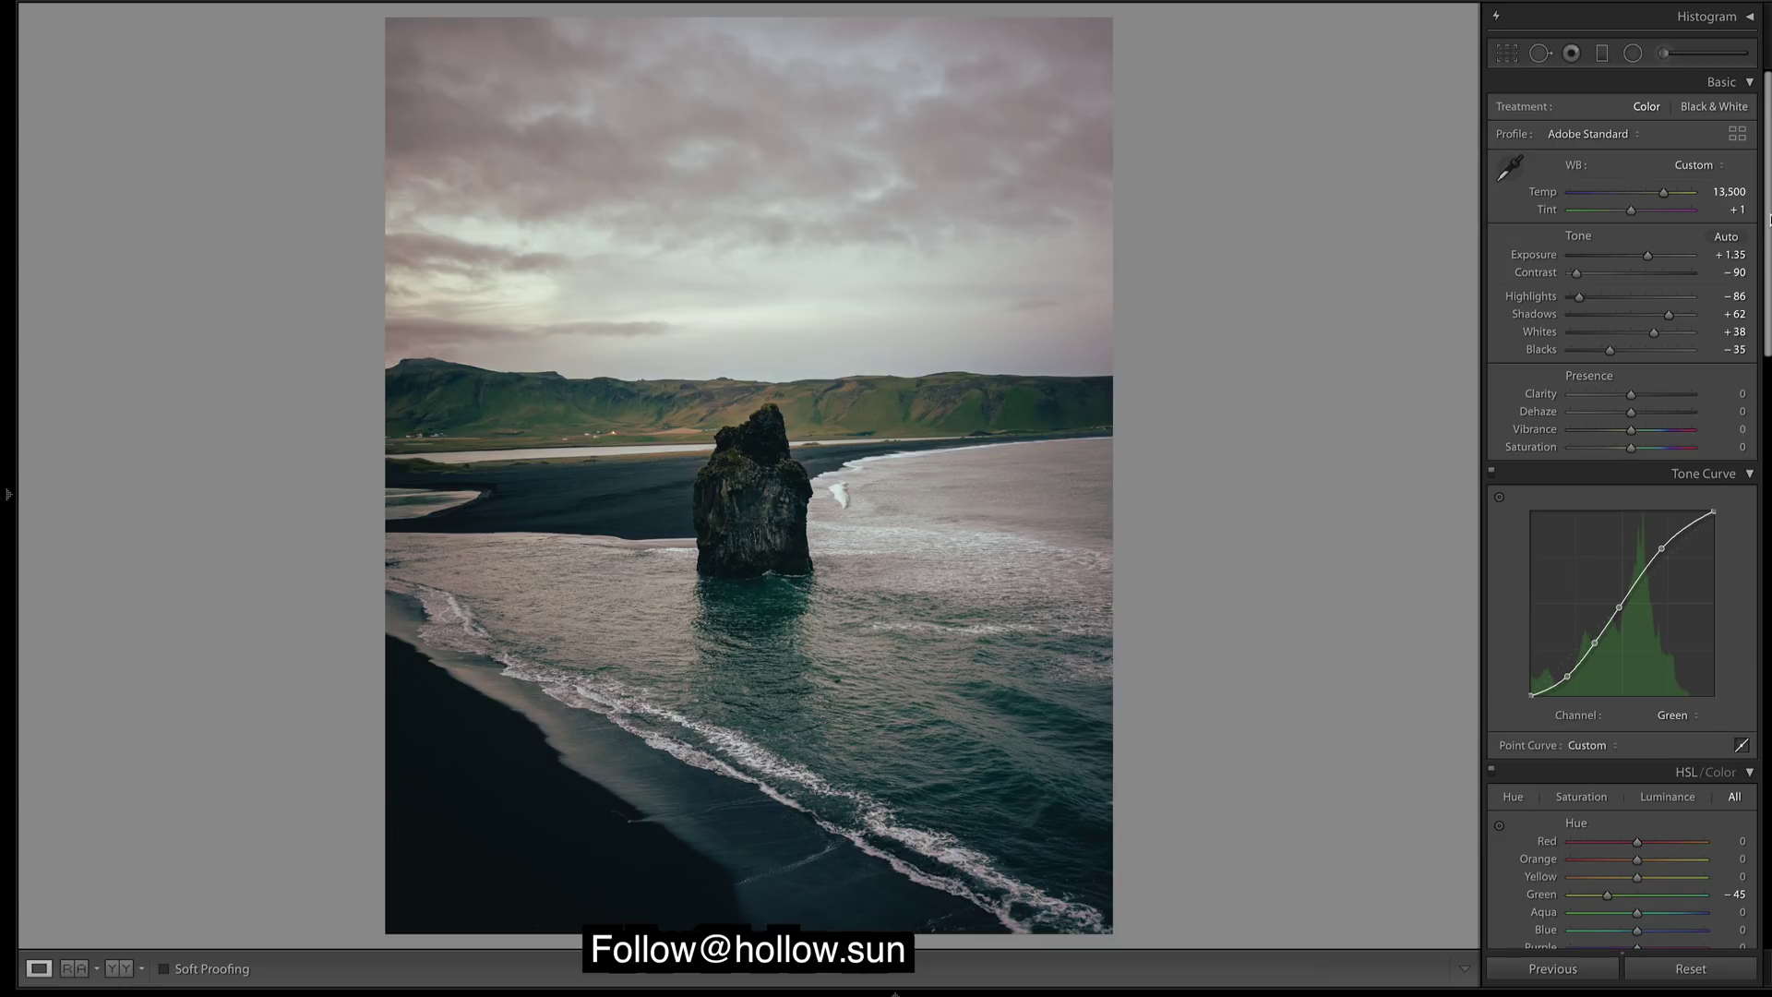
pyautogui.scroll(-10, 1769, 219)
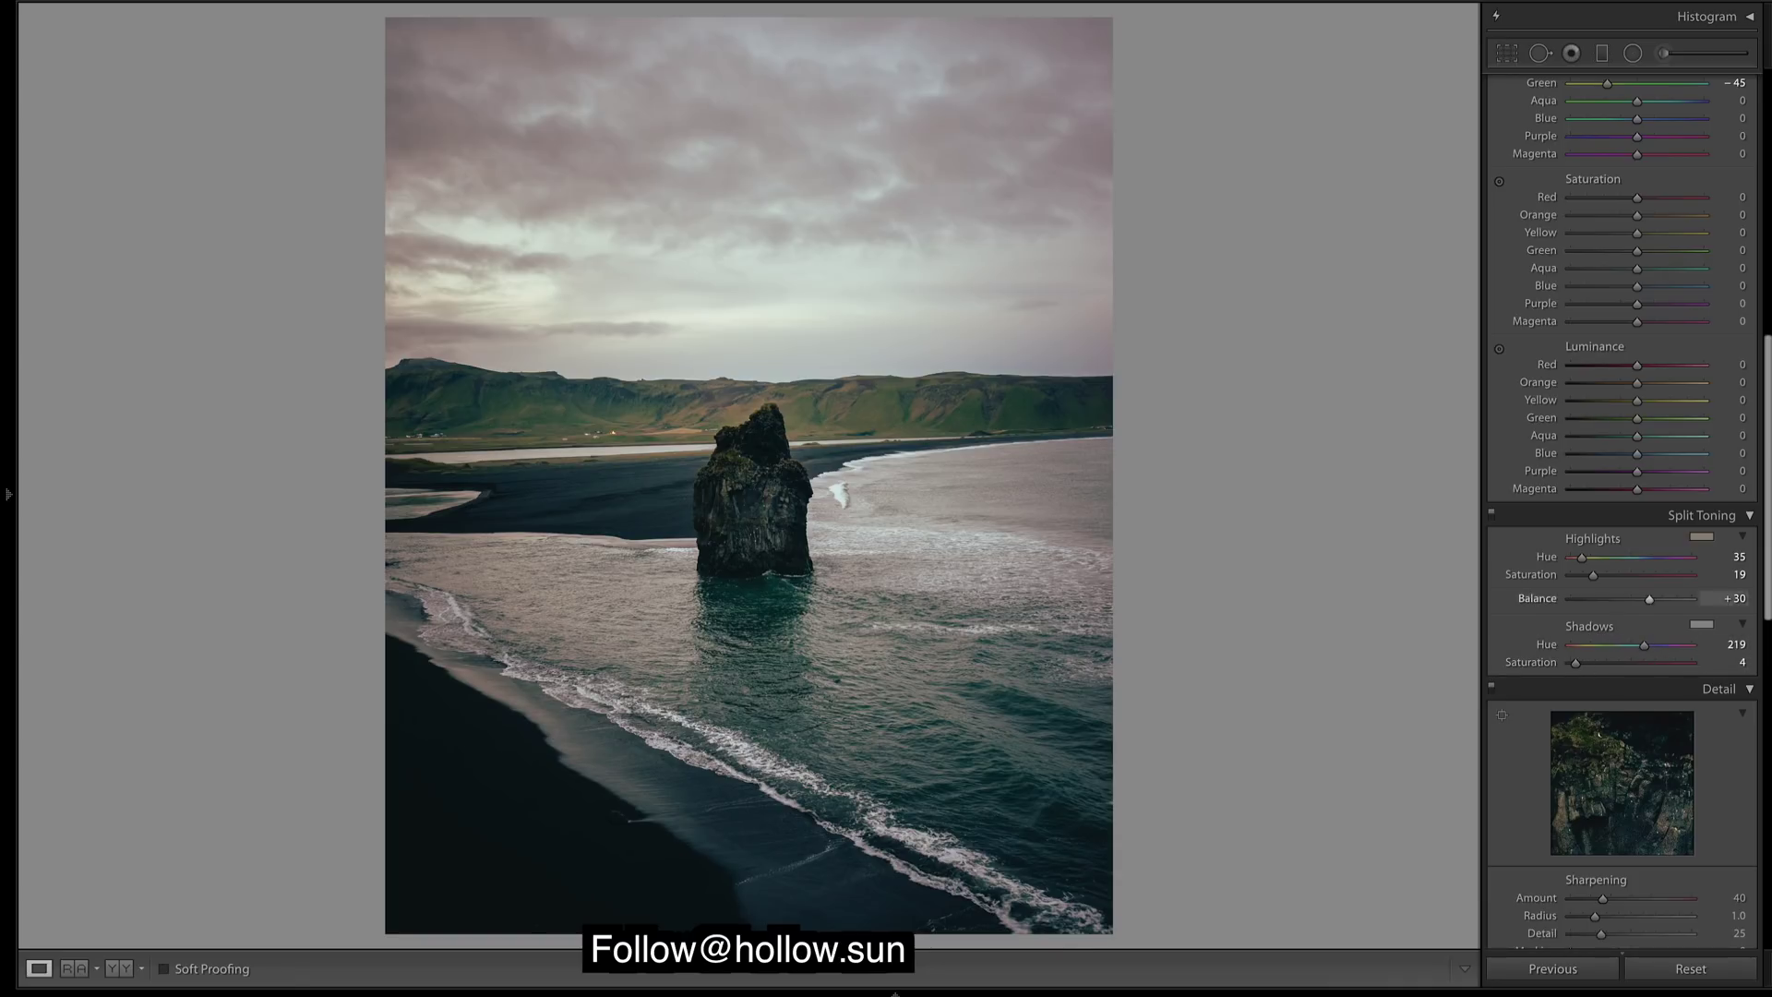
# View the Red channel curve, then leave the Blue channel curve displayed
pyautogui.moveTo(1769, 422); pyautogui.dragTo(1769, 185)
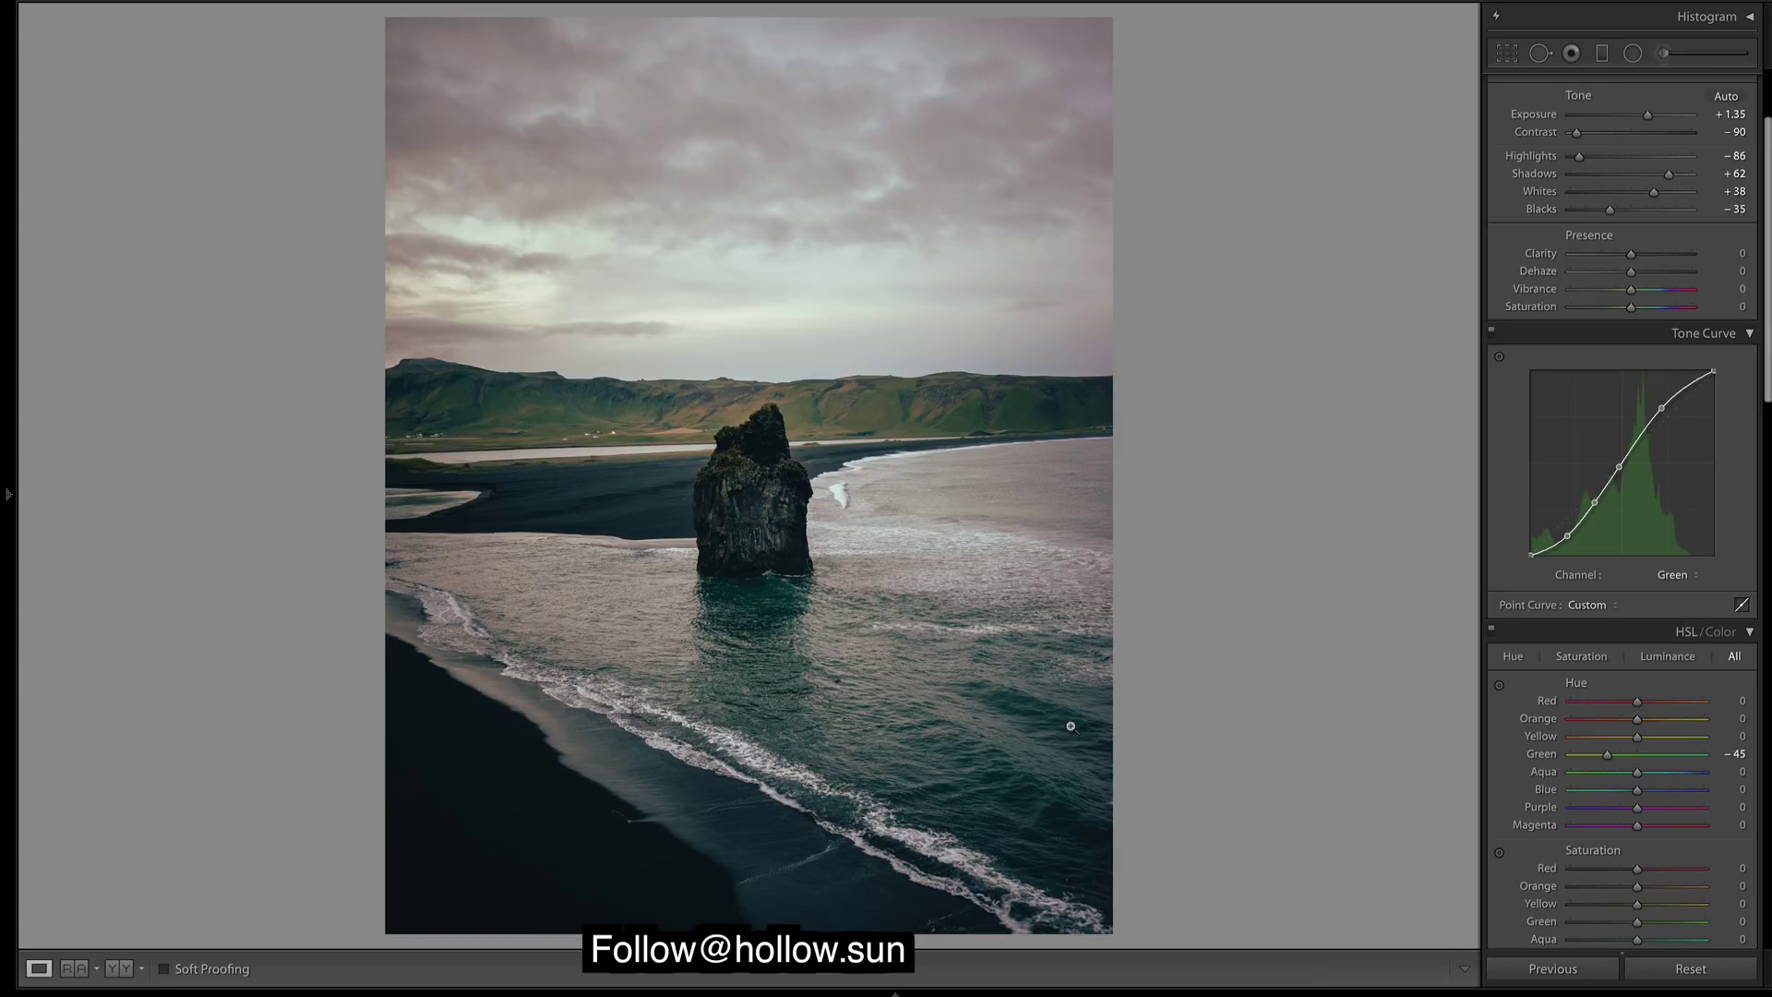
pyautogui.click(1697, 574)
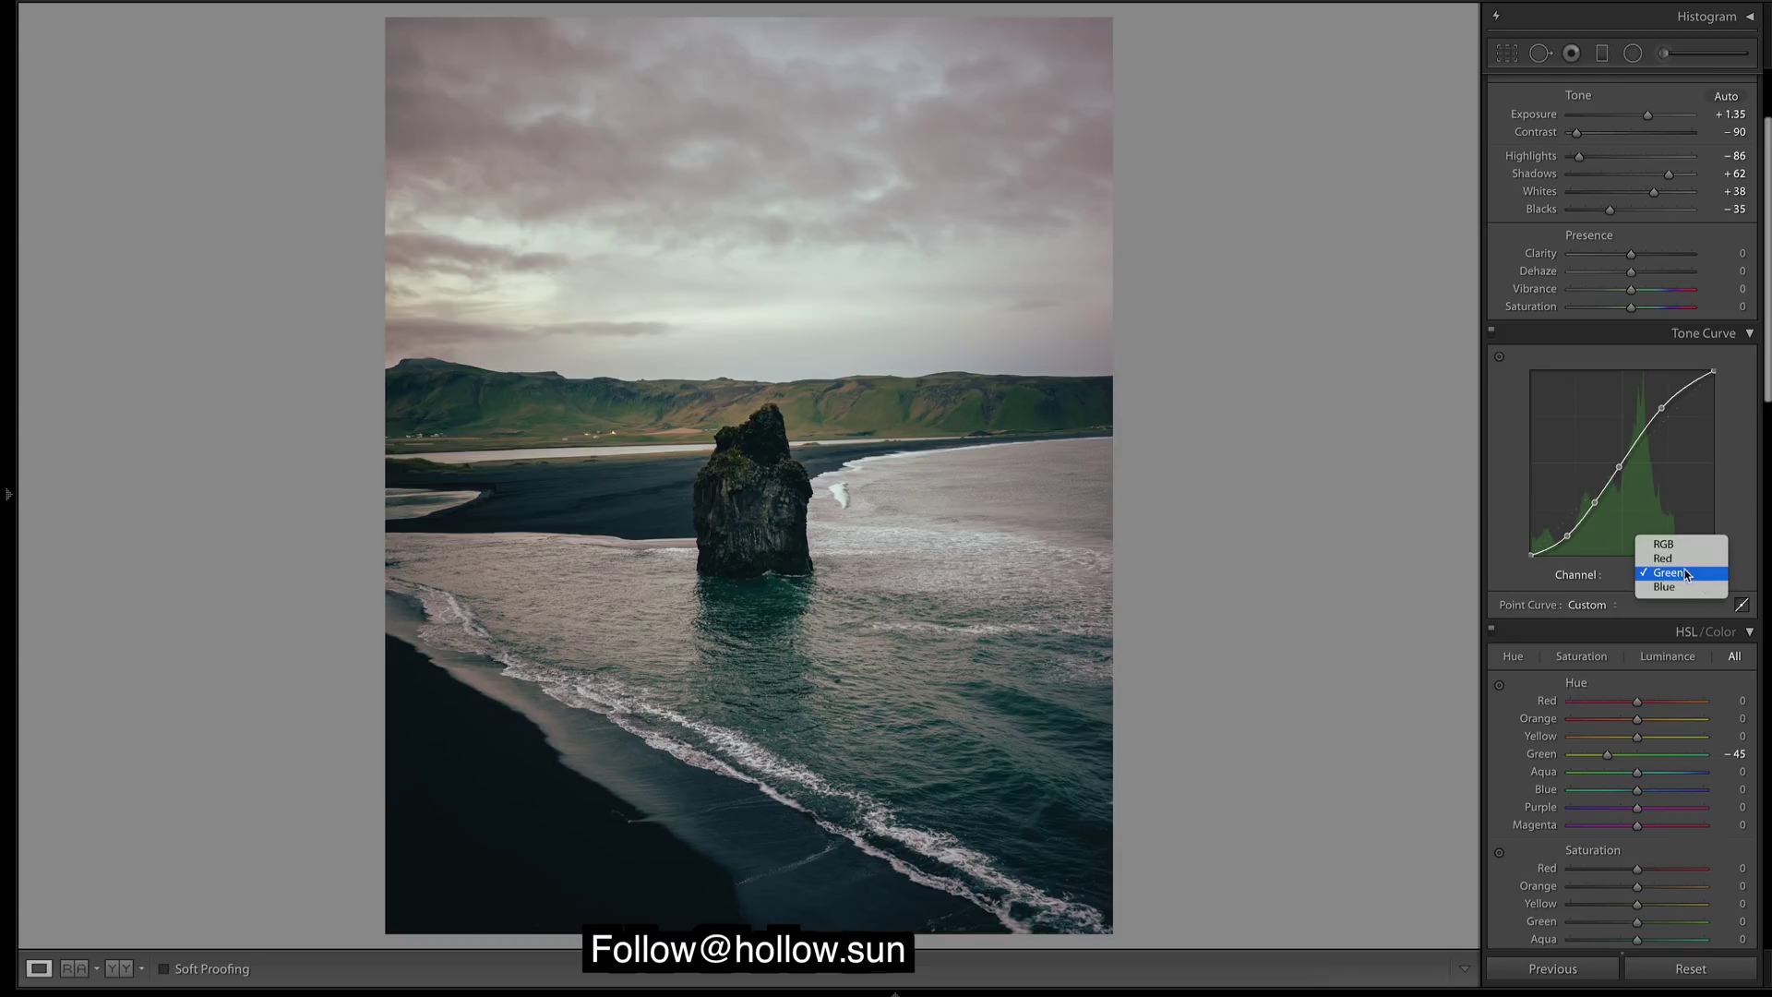
pyautogui.click(1682, 559)
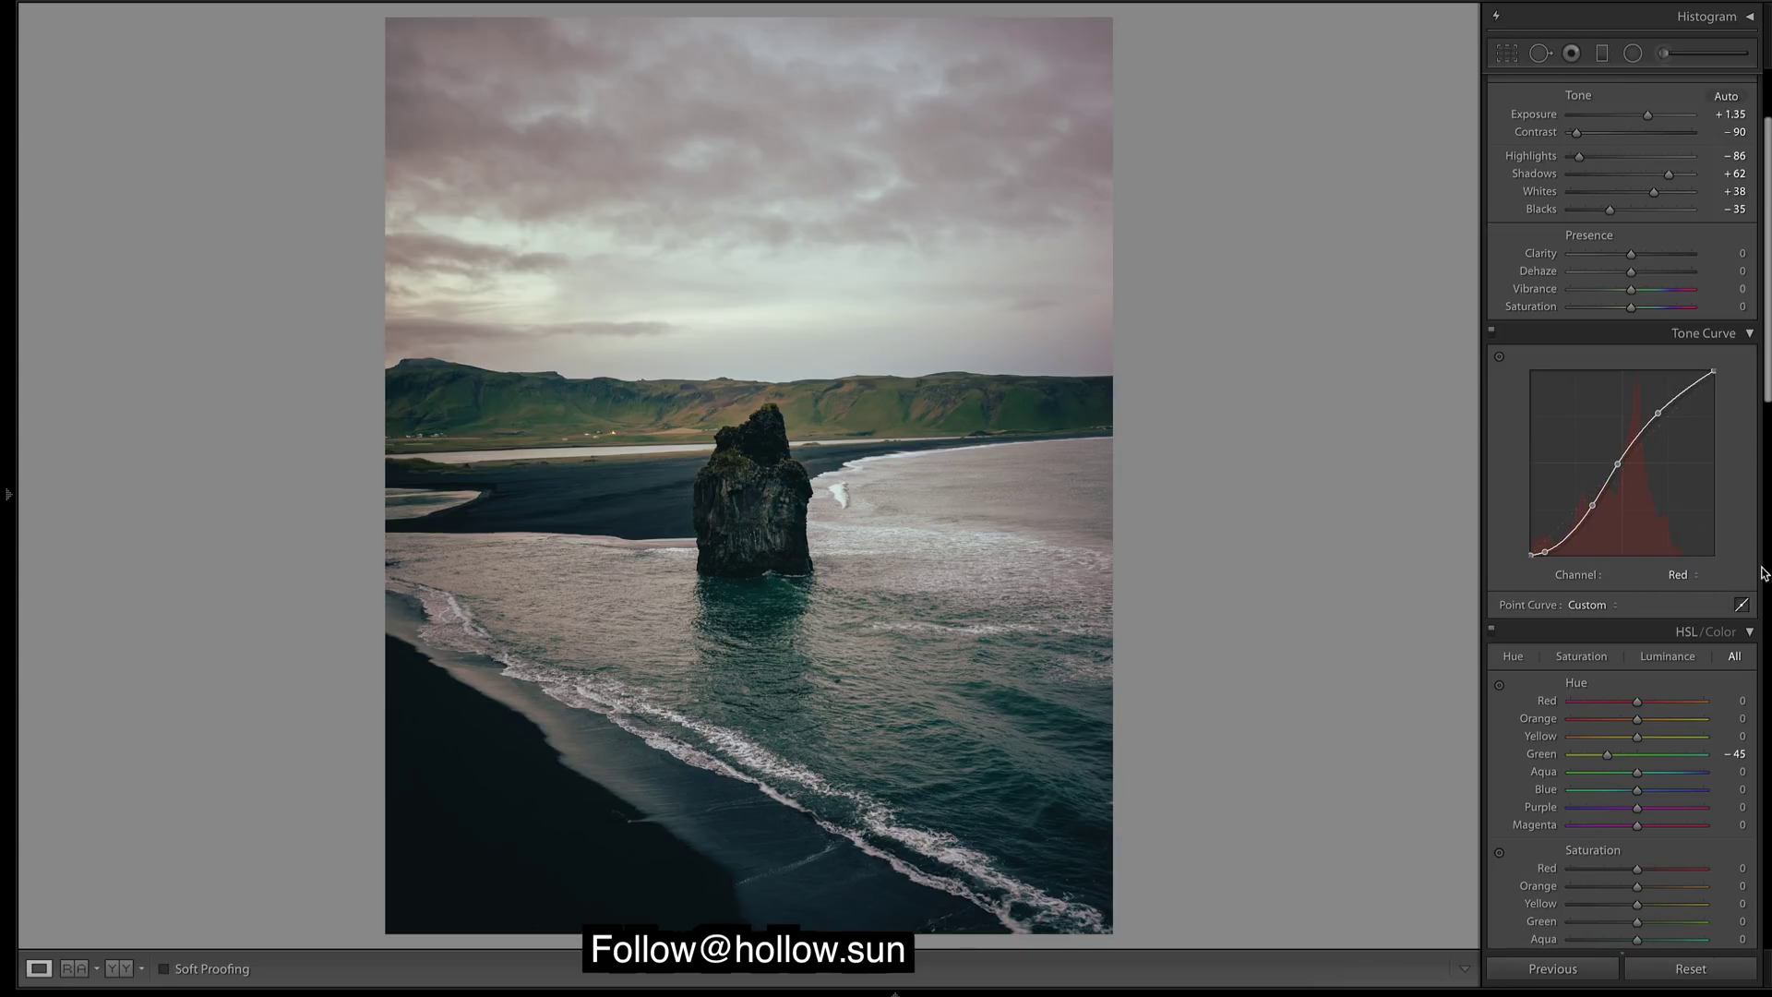
pyautogui.click(1678, 574)
pyautogui.click(1675, 592)
pyautogui.scroll(-10, 1600, 540)
pyautogui.scroll(-10, 1599, 540)
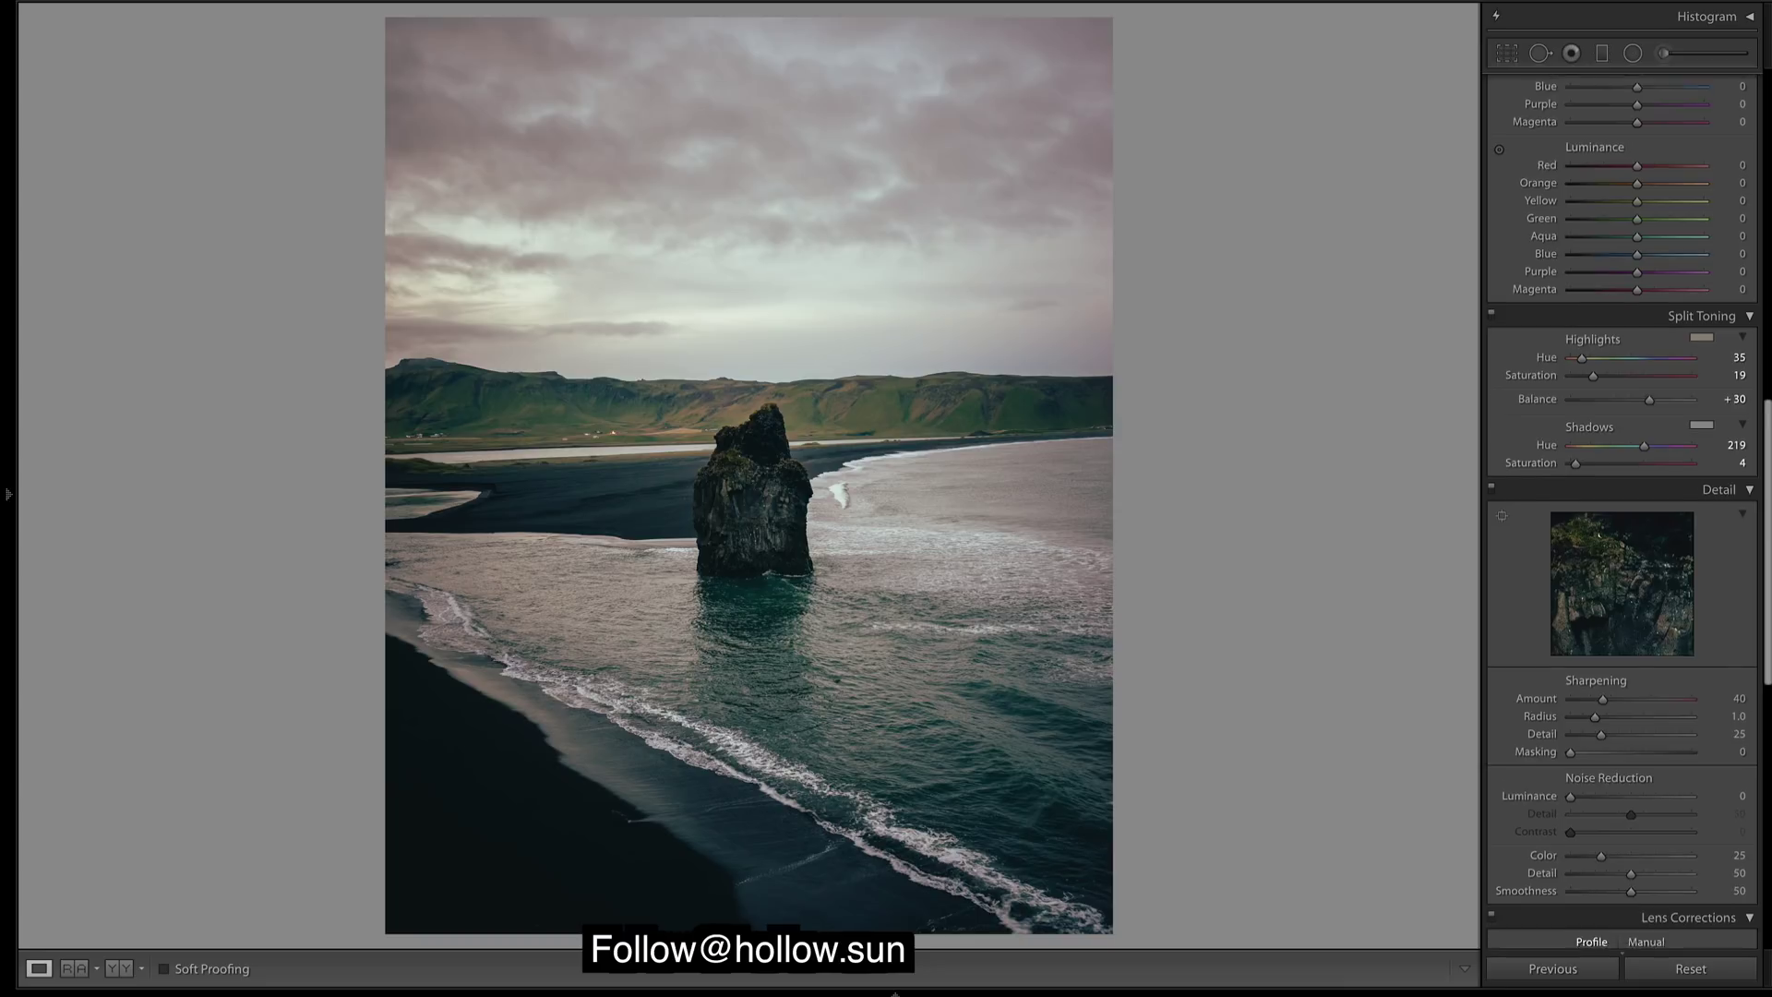
pyautogui.scroll(20, 1763, 563)
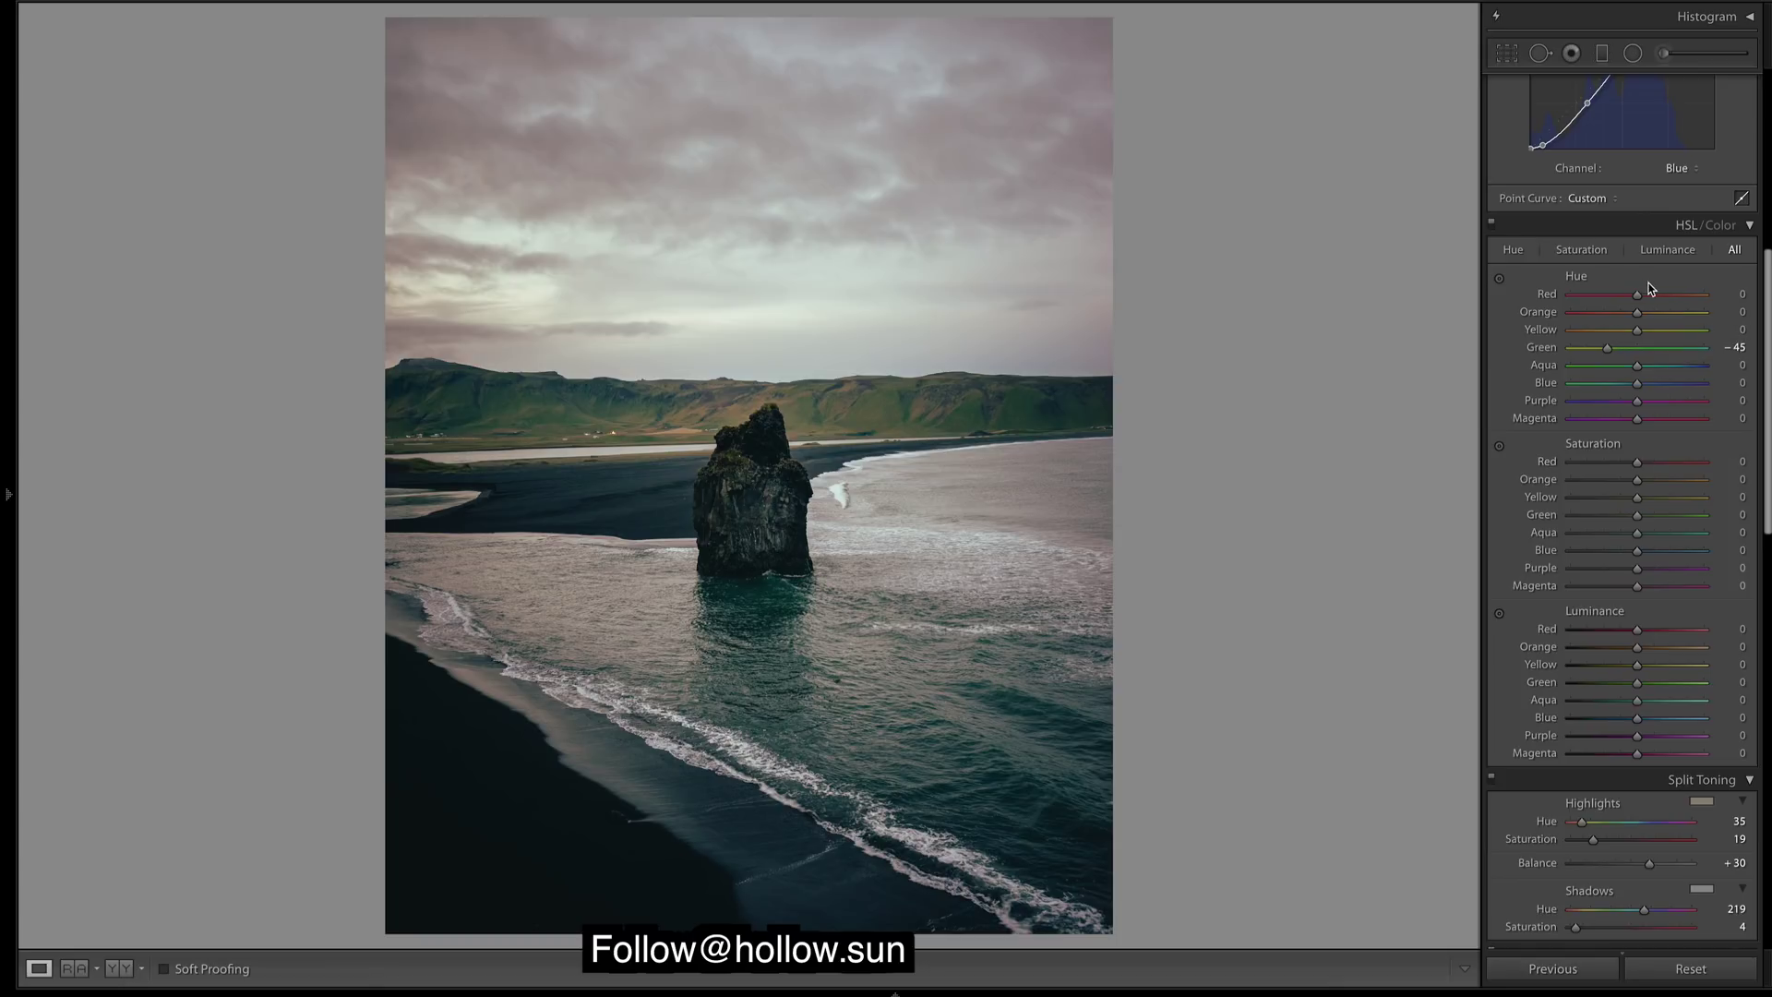
# Reset trial Red and Orange hue extremes; set Orange and Yellow hue +16, Green −40
pyautogui.moveTo(1637, 294); pyautogui.dragTo(1703, 293)
pyautogui.doubleClick(1702, 293)
pyautogui.moveTo(1636, 311); pyautogui.dragTo(1470, 300)
pyautogui.doubleClick(1545, 311)
pyautogui.moveTo(1637, 313); pyautogui.dragTo(1648, 318)
pyautogui.moveTo(1639, 338); pyautogui.dragTo(1635, 339)
pyautogui.moveTo(1609, 351); pyautogui.dragTo(1613, 351)
# Desaturate Green to −74, Yellow to −44 and Orange to −25
pyautogui.moveTo(1587, 513)
pyautogui.mouseDown()
pyautogui.moveTo(1625, 519)
pyautogui.moveTo(1569, 517)
pyautogui.moveTo(1600, 521)
pyautogui.mouseUp()
pyautogui.moveTo(1600, 518); pyautogui.dragTo(1587, 517)
pyautogui.moveTo(1628, 506); pyautogui.dragTo(1624, 502)
pyautogui.moveTo(1622, 497); pyautogui.dragTo(1618, 497)
pyautogui.moveTo(1618, 496); pyautogui.dragTo(1610, 499)
pyautogui.moveTo(1636, 483); pyautogui.dragTo(1637, 486)
# Darken the Blue luminance to −35
pyautogui.moveTo(1619, 718)
pyautogui.mouseDown()
pyautogui.moveTo(1554, 709)
pyautogui.moveTo(1577, 734)
pyautogui.moveTo(1620, 729)
pyautogui.moveTo(1602, 732)
pyautogui.mouseUp()
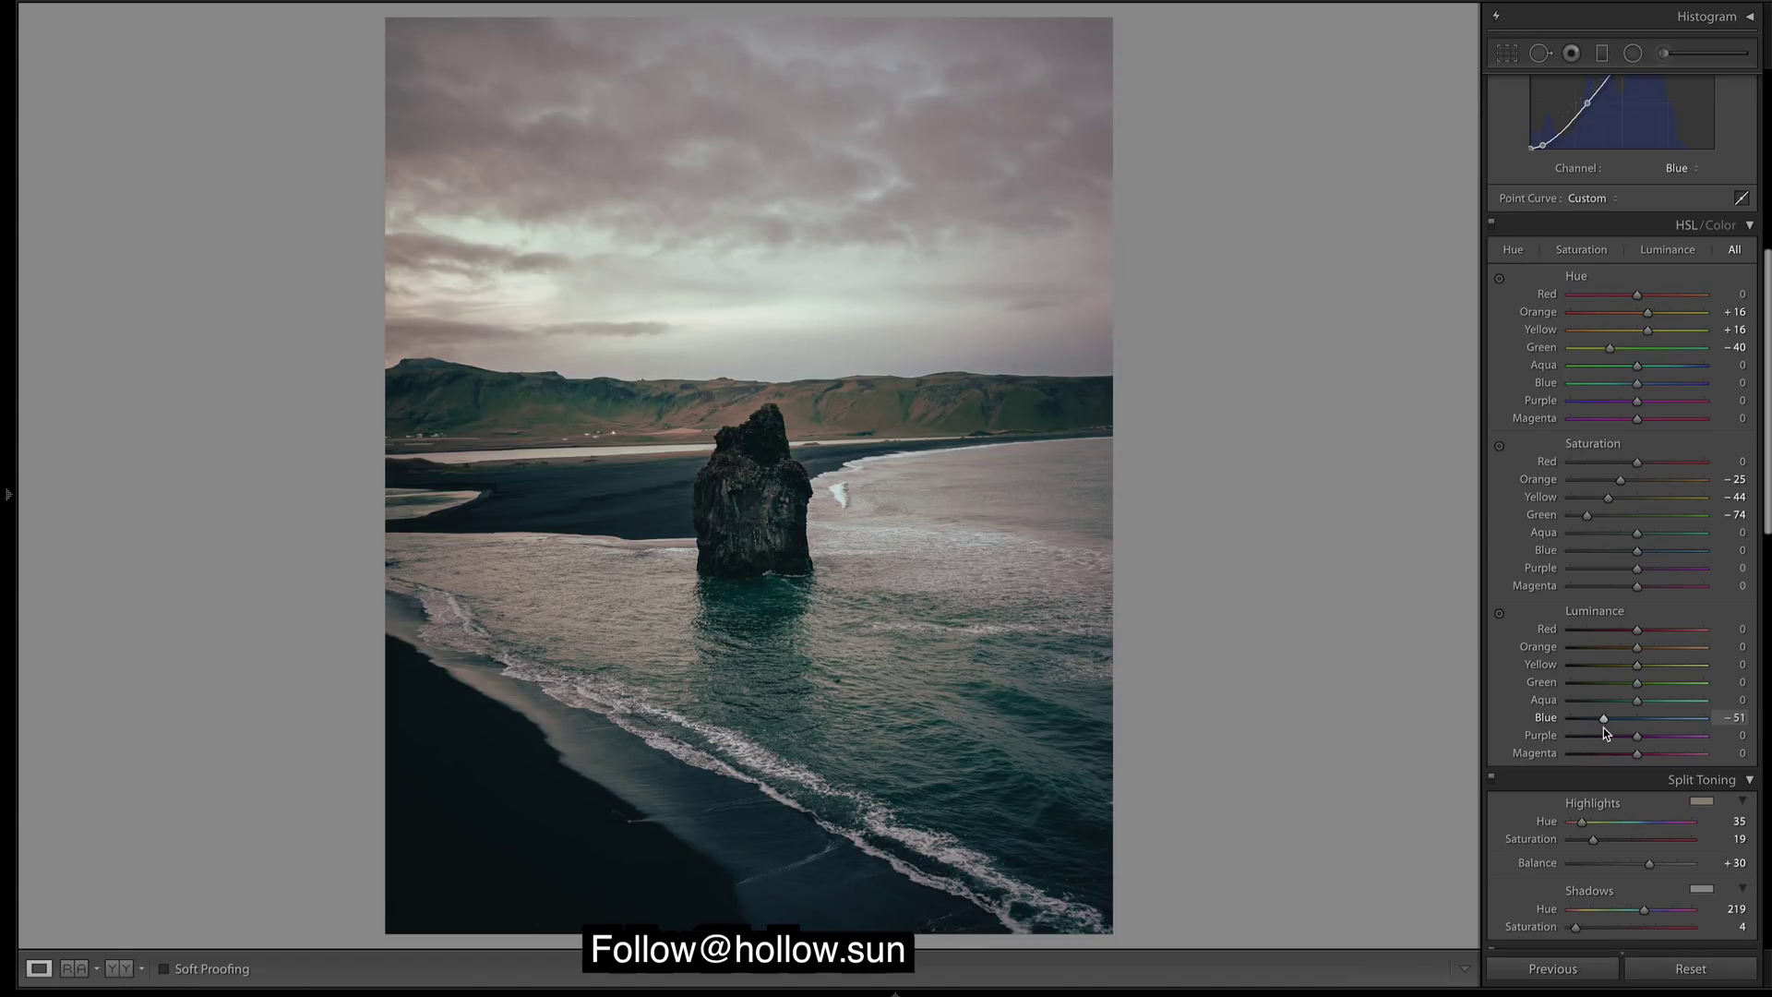
pyautogui.moveTo(1603, 731); pyautogui.dragTo(1616, 735)
pyautogui.moveTo(1614, 724); pyautogui.dragTo(1613, 724)
# Set luminance Aqua −25, Yellow +23 (Orange reset to 0) and saturation Blue +14, Red +7
pyautogui.click(1619, 700)
pyautogui.moveTo(1619, 701); pyautogui.dragTo(1618, 704)
pyautogui.moveTo(1651, 674)
pyautogui.mouseDown()
pyautogui.moveTo(1717, 672)
pyautogui.moveTo(1653, 674)
pyautogui.mouseUp()
pyautogui.moveTo(1641, 651); pyautogui.dragTo(1664, 660)
pyautogui.doubleClick(1663, 651)
pyautogui.moveTo(1647, 552); pyautogui.dragTo(1649, 552)
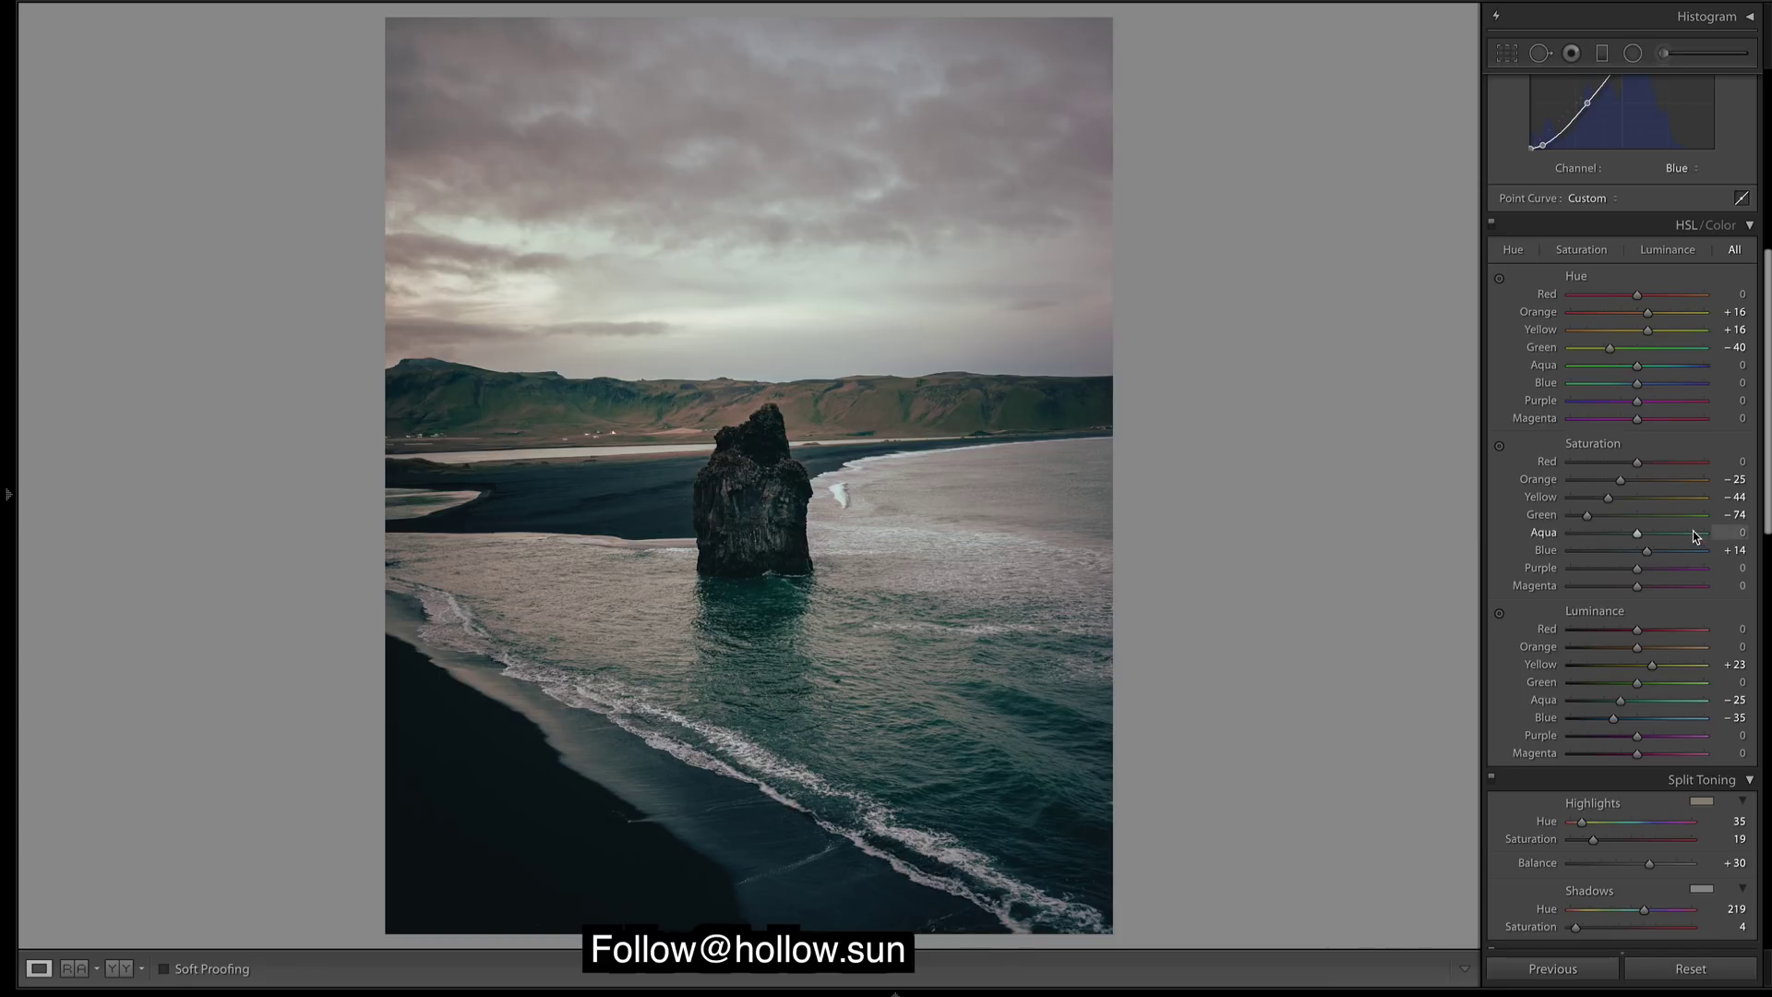
pyautogui.moveTo(1652, 463); pyautogui.dragTo(1698, 478)
# Fine-tune the hues to Blue −4, Aqua +5 and Yellow +3
pyautogui.moveTo(1638, 385); pyautogui.dragTo(1636, 388)
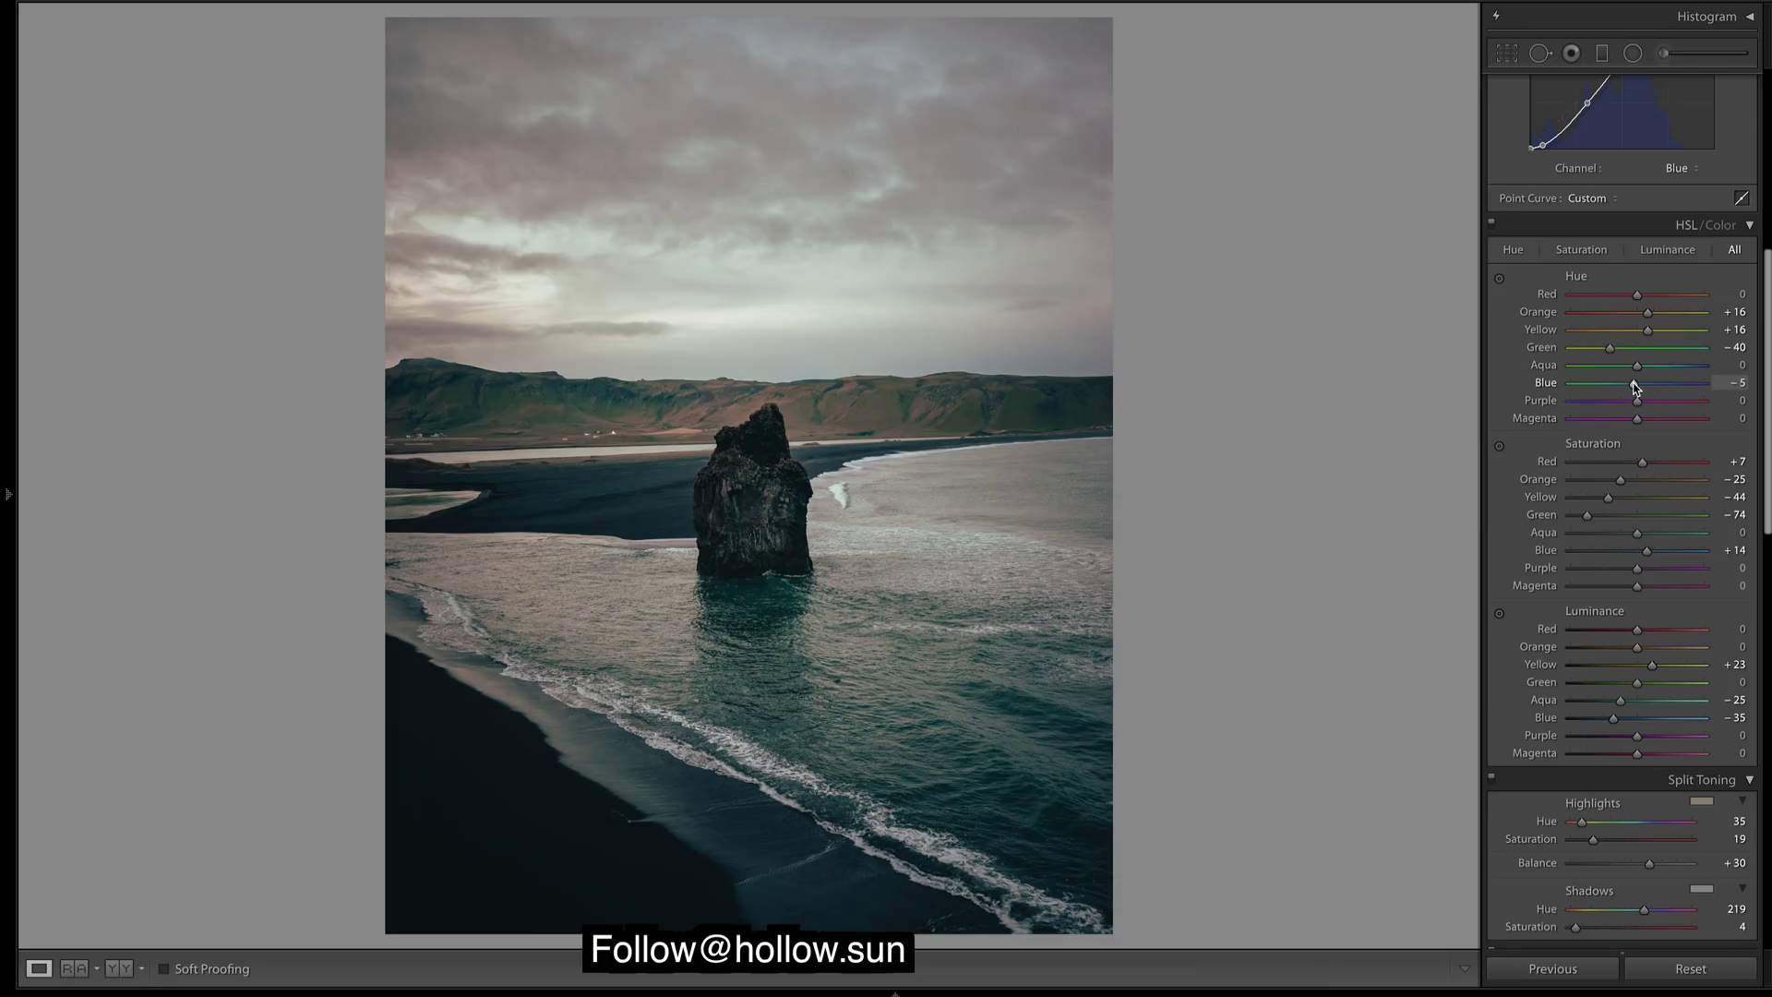
pyautogui.moveTo(1636, 387); pyautogui.dragTo(1637, 387)
pyautogui.moveTo(1638, 366)
pyautogui.mouseDown()
pyautogui.moveTo(1580, 364)
pyautogui.moveTo(1637, 369)
pyautogui.mouseUp()
pyautogui.moveTo(1635, 365); pyautogui.dragTo(1640, 369)
pyautogui.moveTo(1649, 331); pyautogui.dragTo(1648, 332)
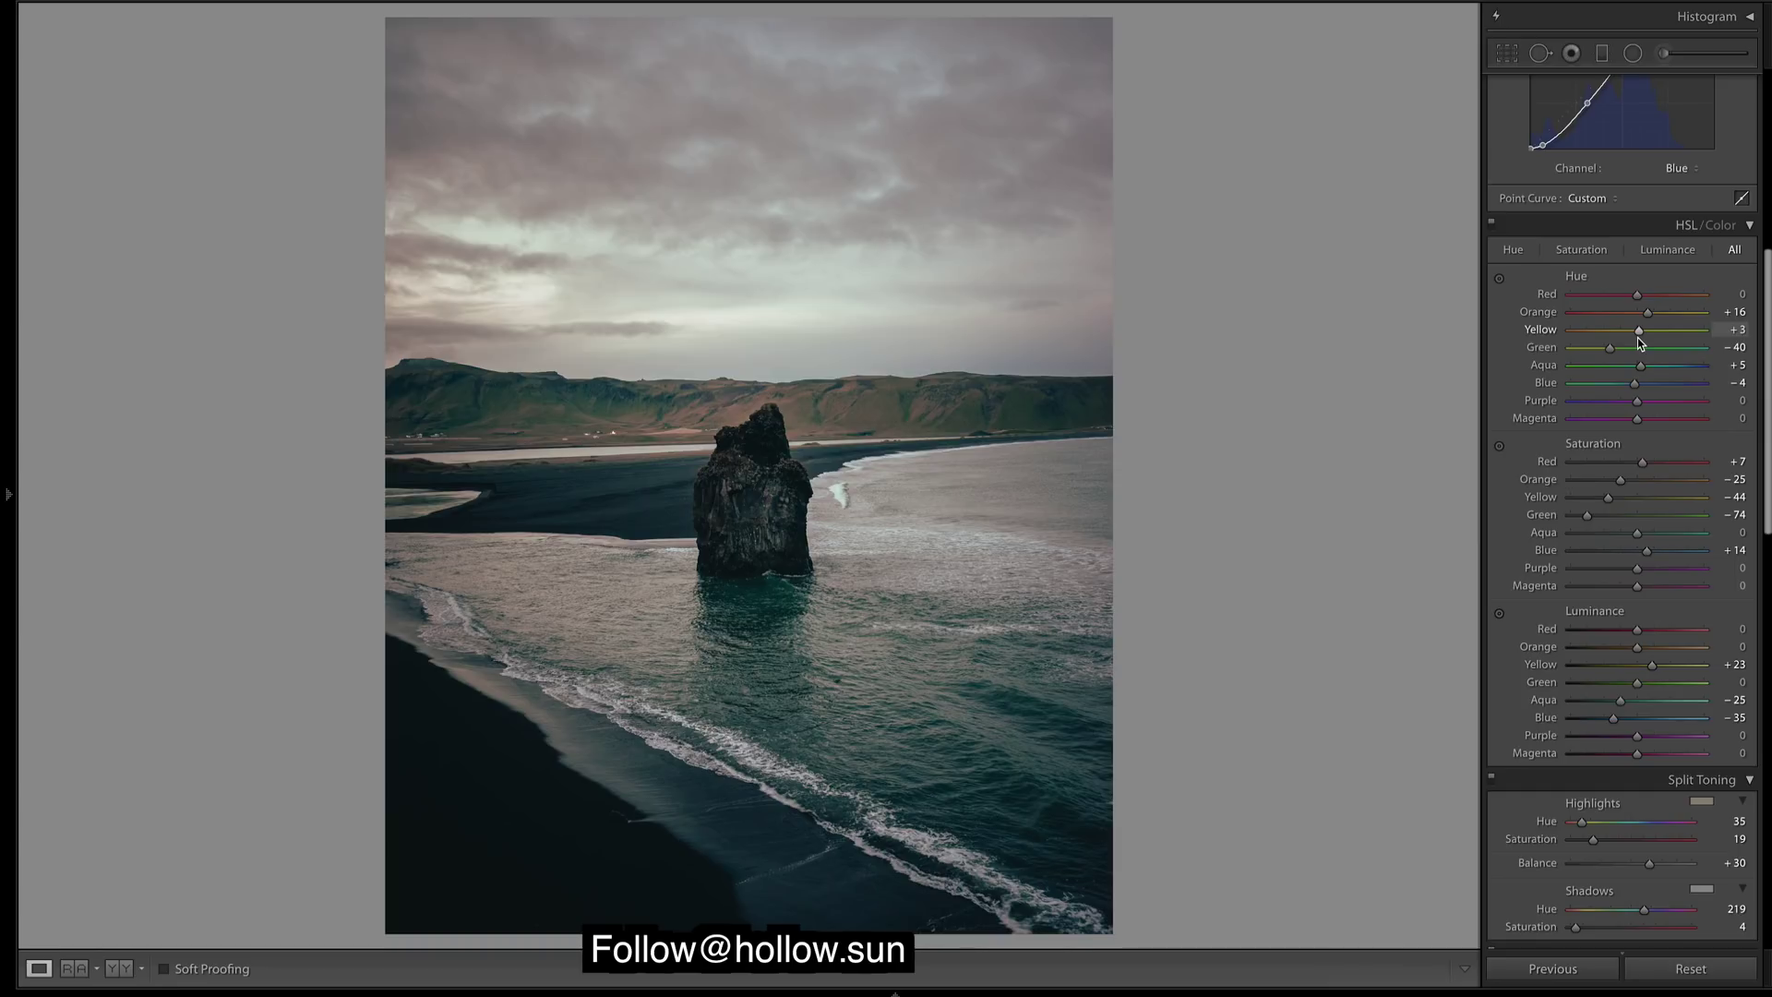
pyautogui.scroll(-2, 1766, 357)
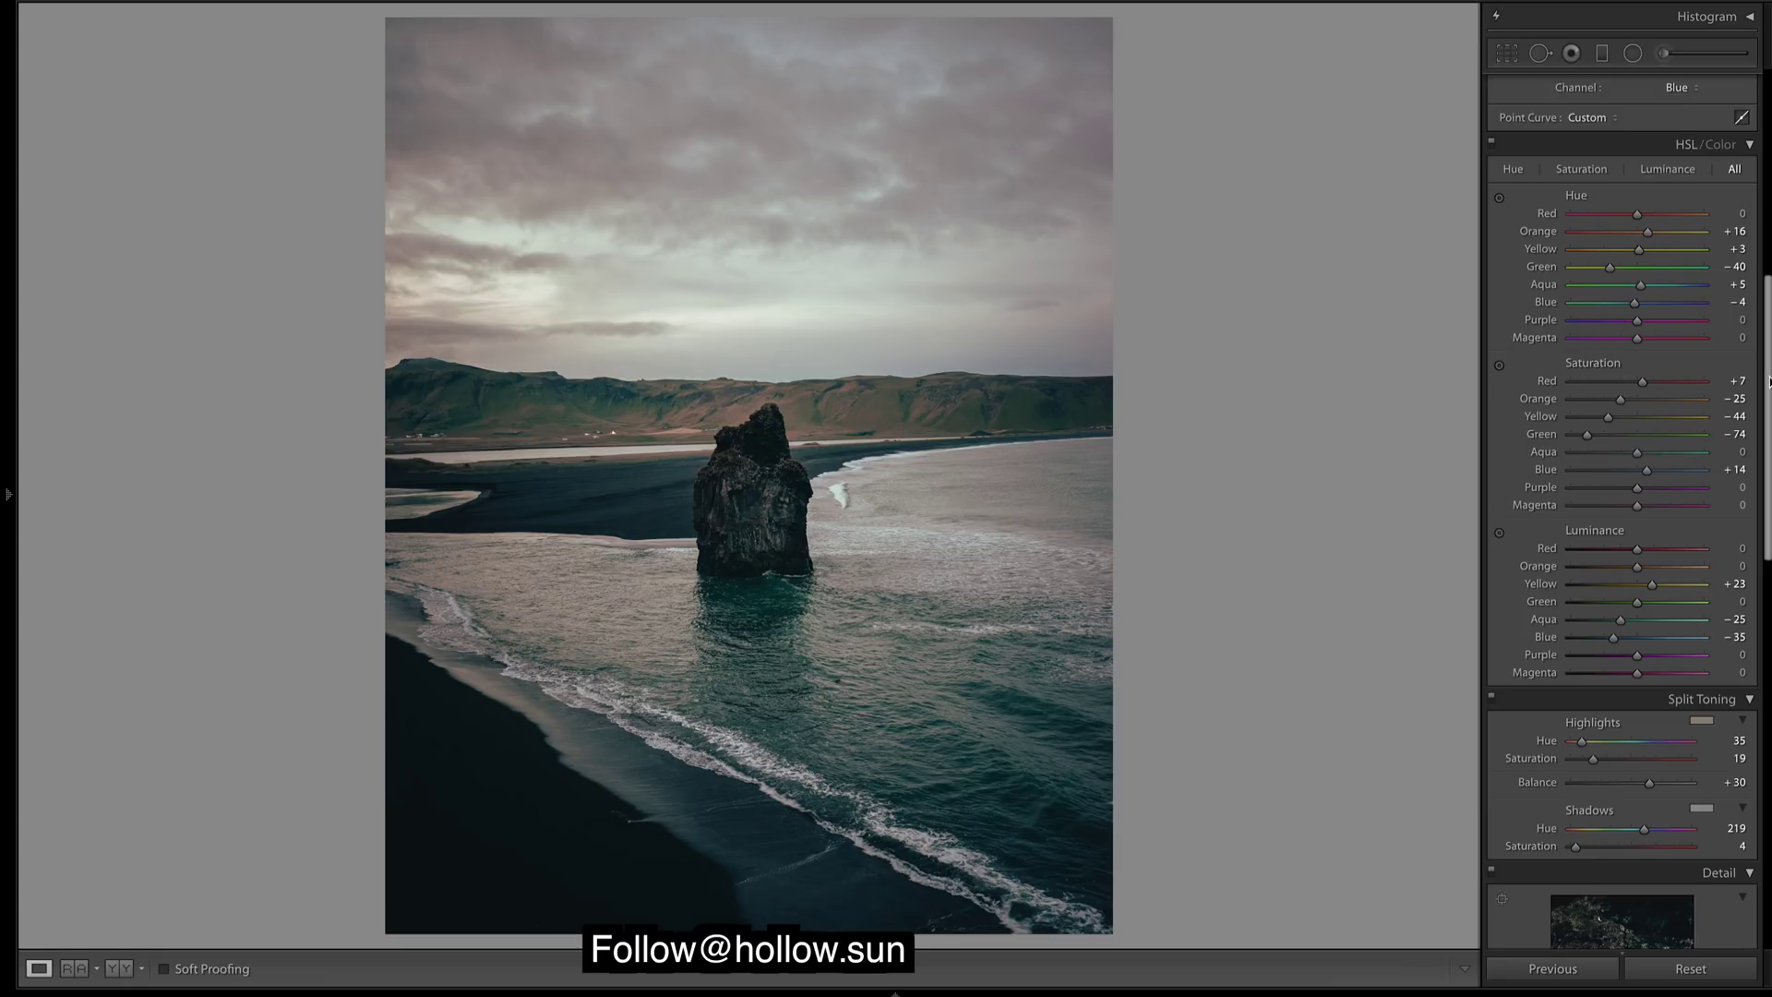
# In the Effects panel, set Grain Amount to 10, keep Size 25, and set Roughness to 61
pyautogui.scroll(-15, 1766, 381)
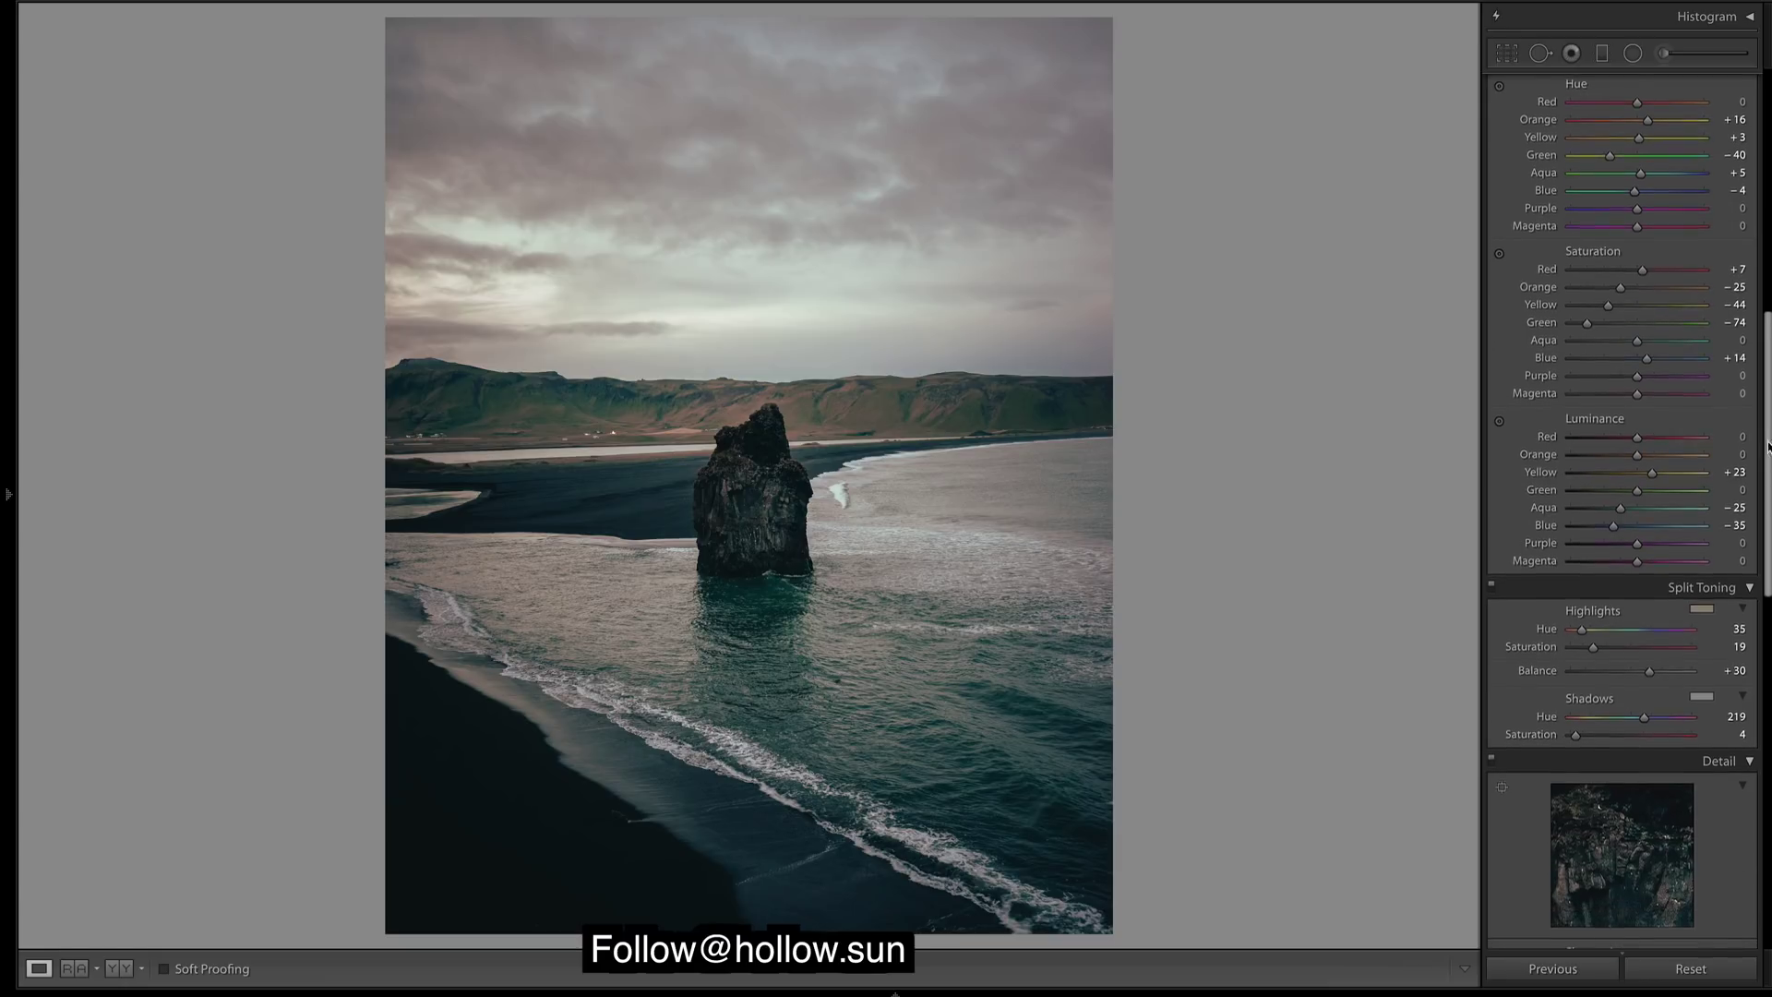
pyautogui.moveTo(1569, 614); pyautogui.dragTo(1584, 614)
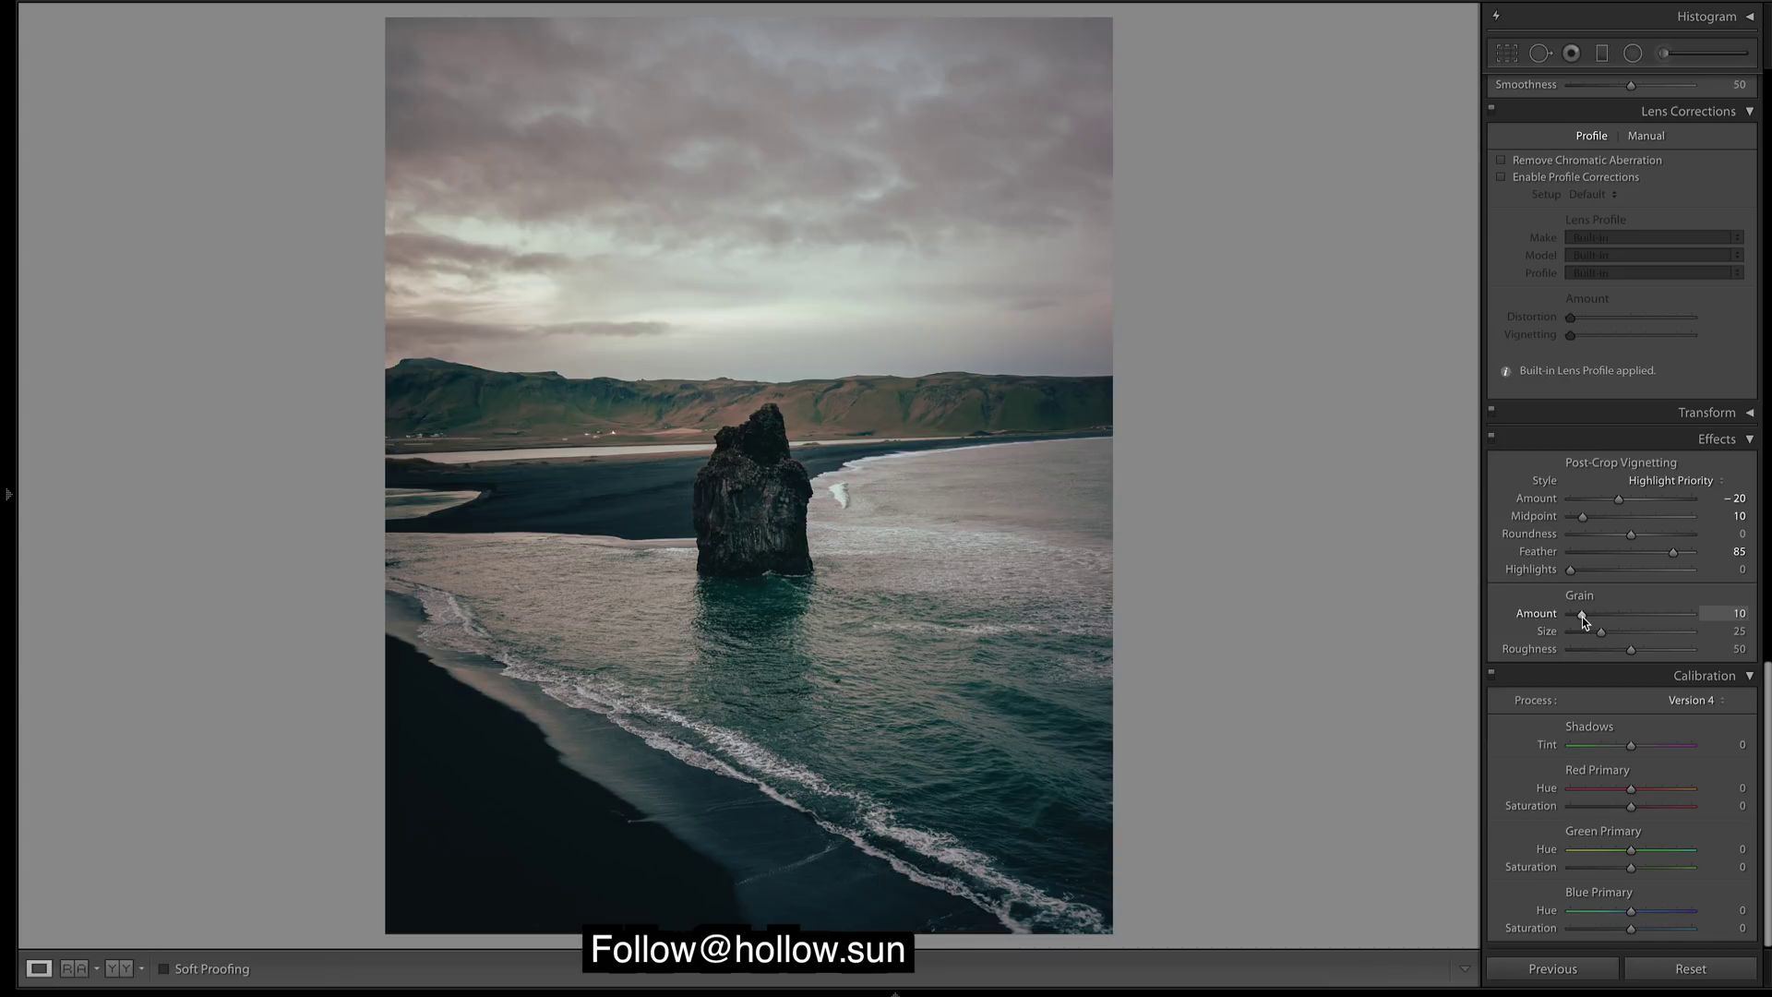
pyautogui.click(1661, 650)
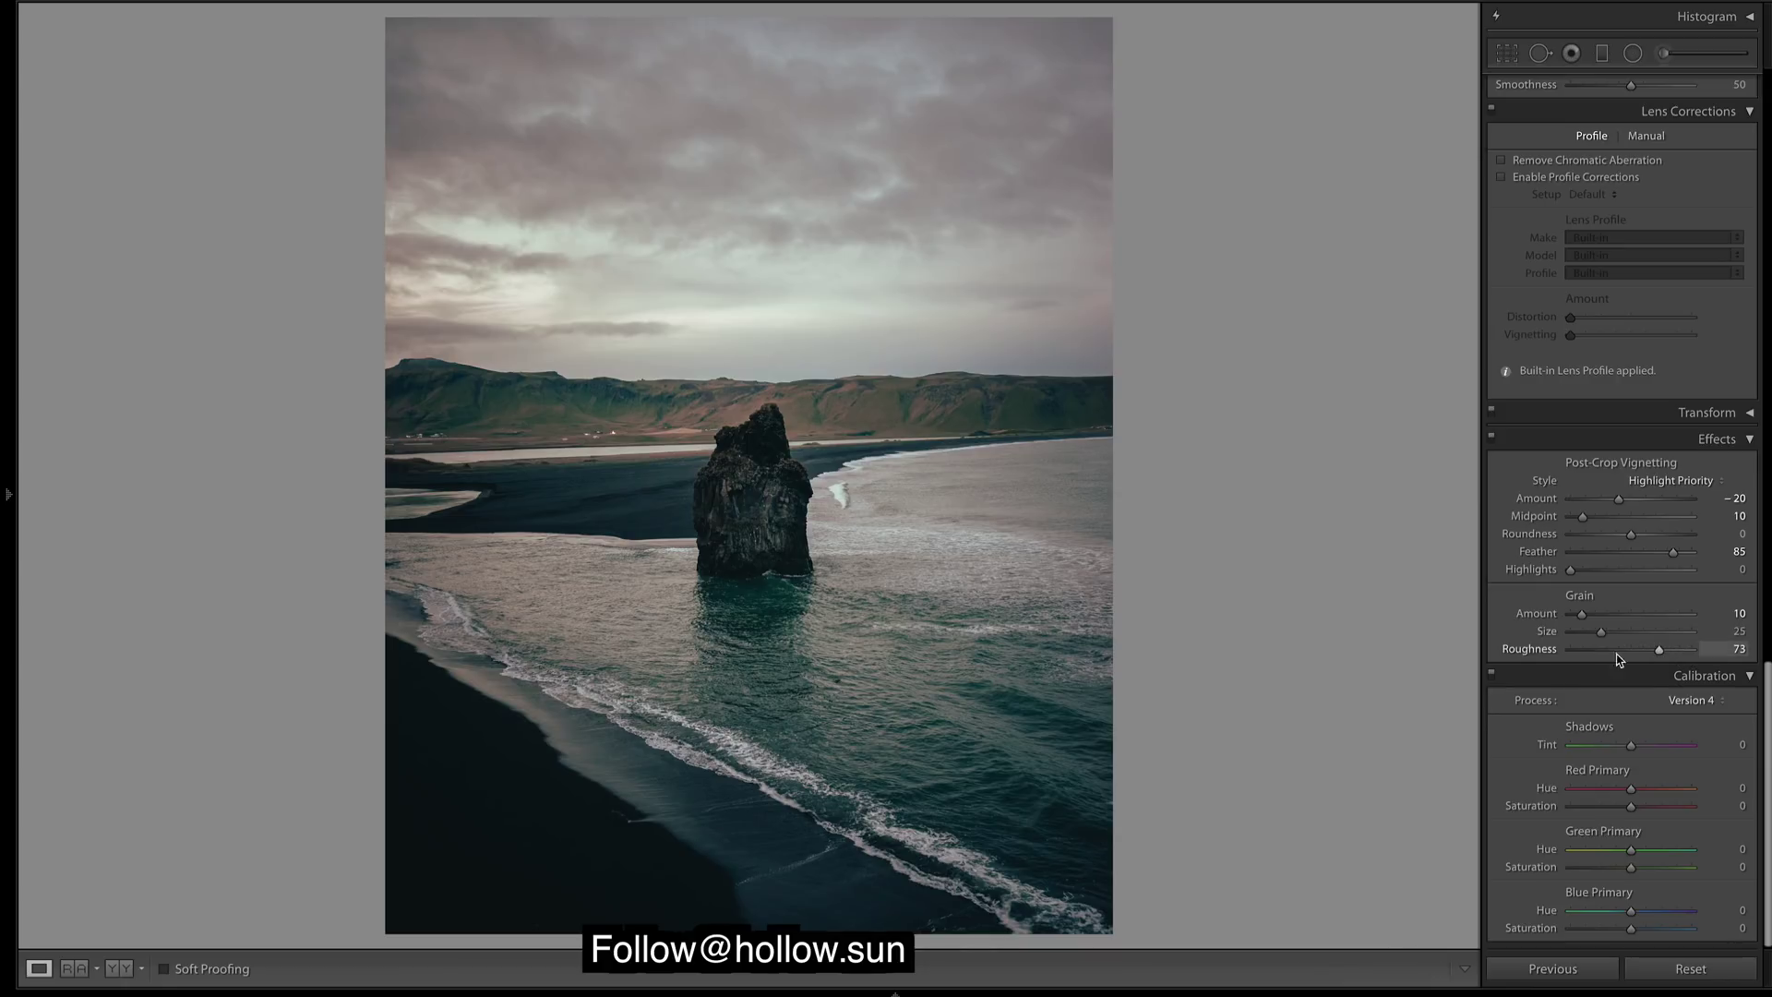
pyautogui.moveTo(1652, 658); pyautogui.dragTo(1639, 651)
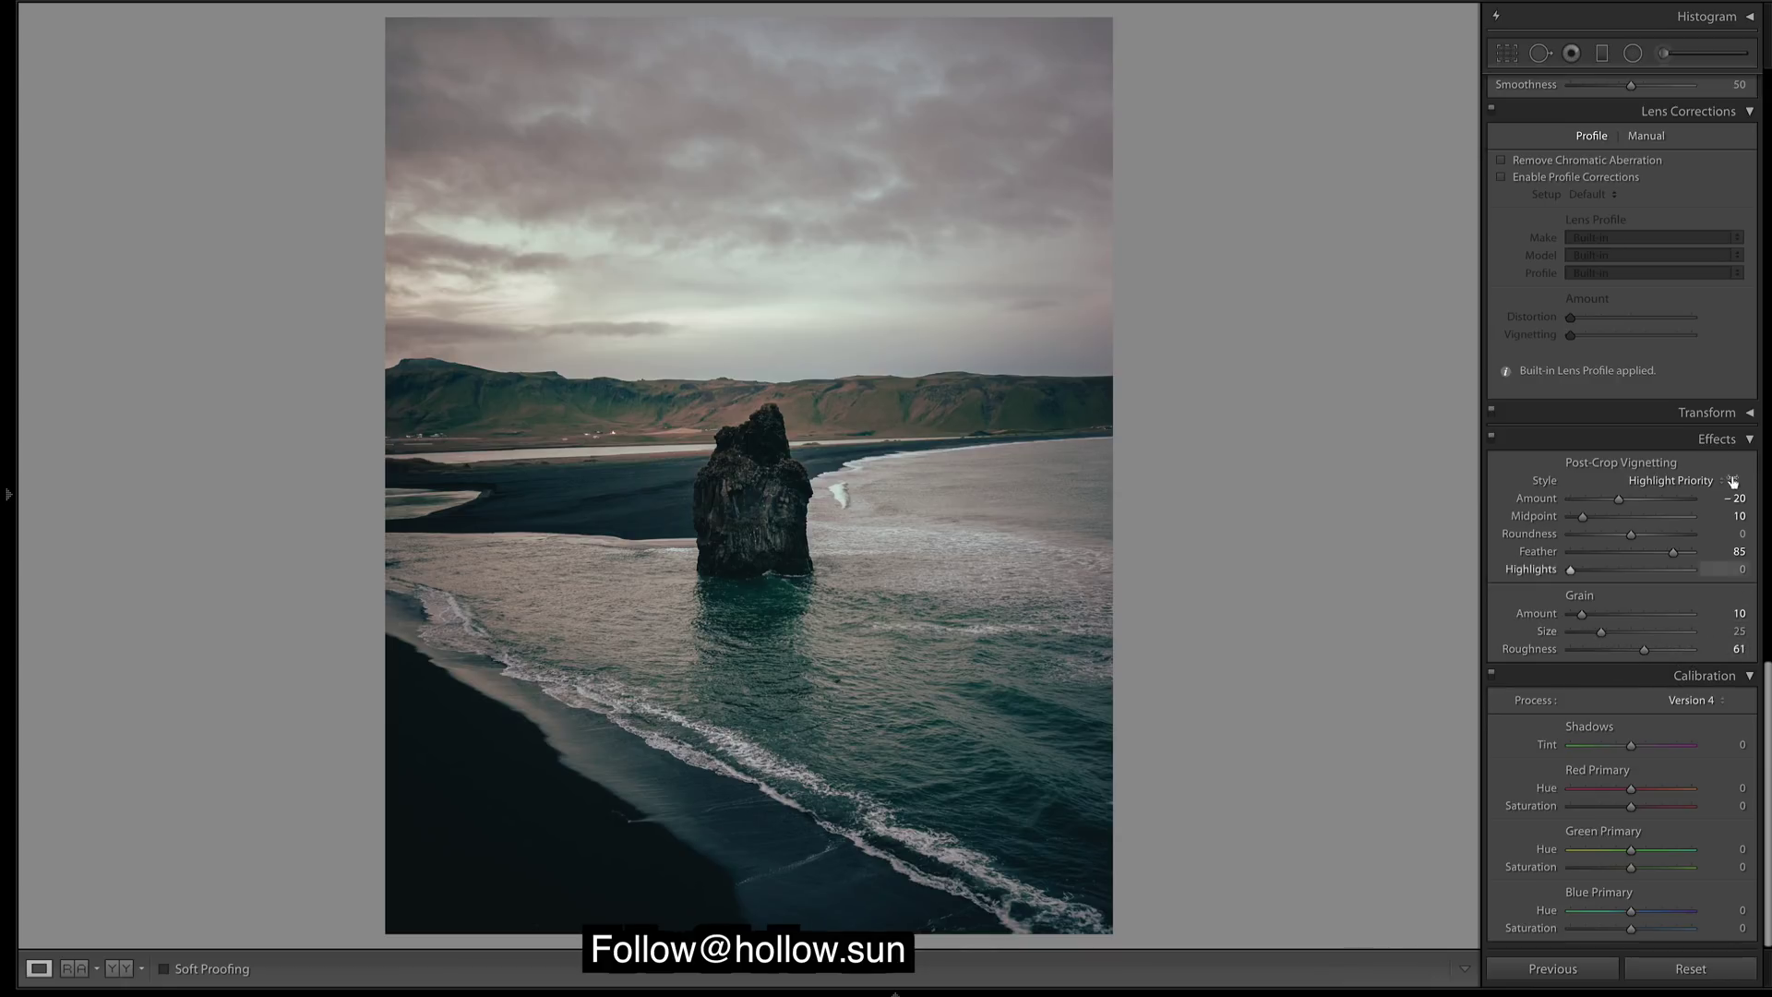
pyautogui.scroll(15, 1685, 480)
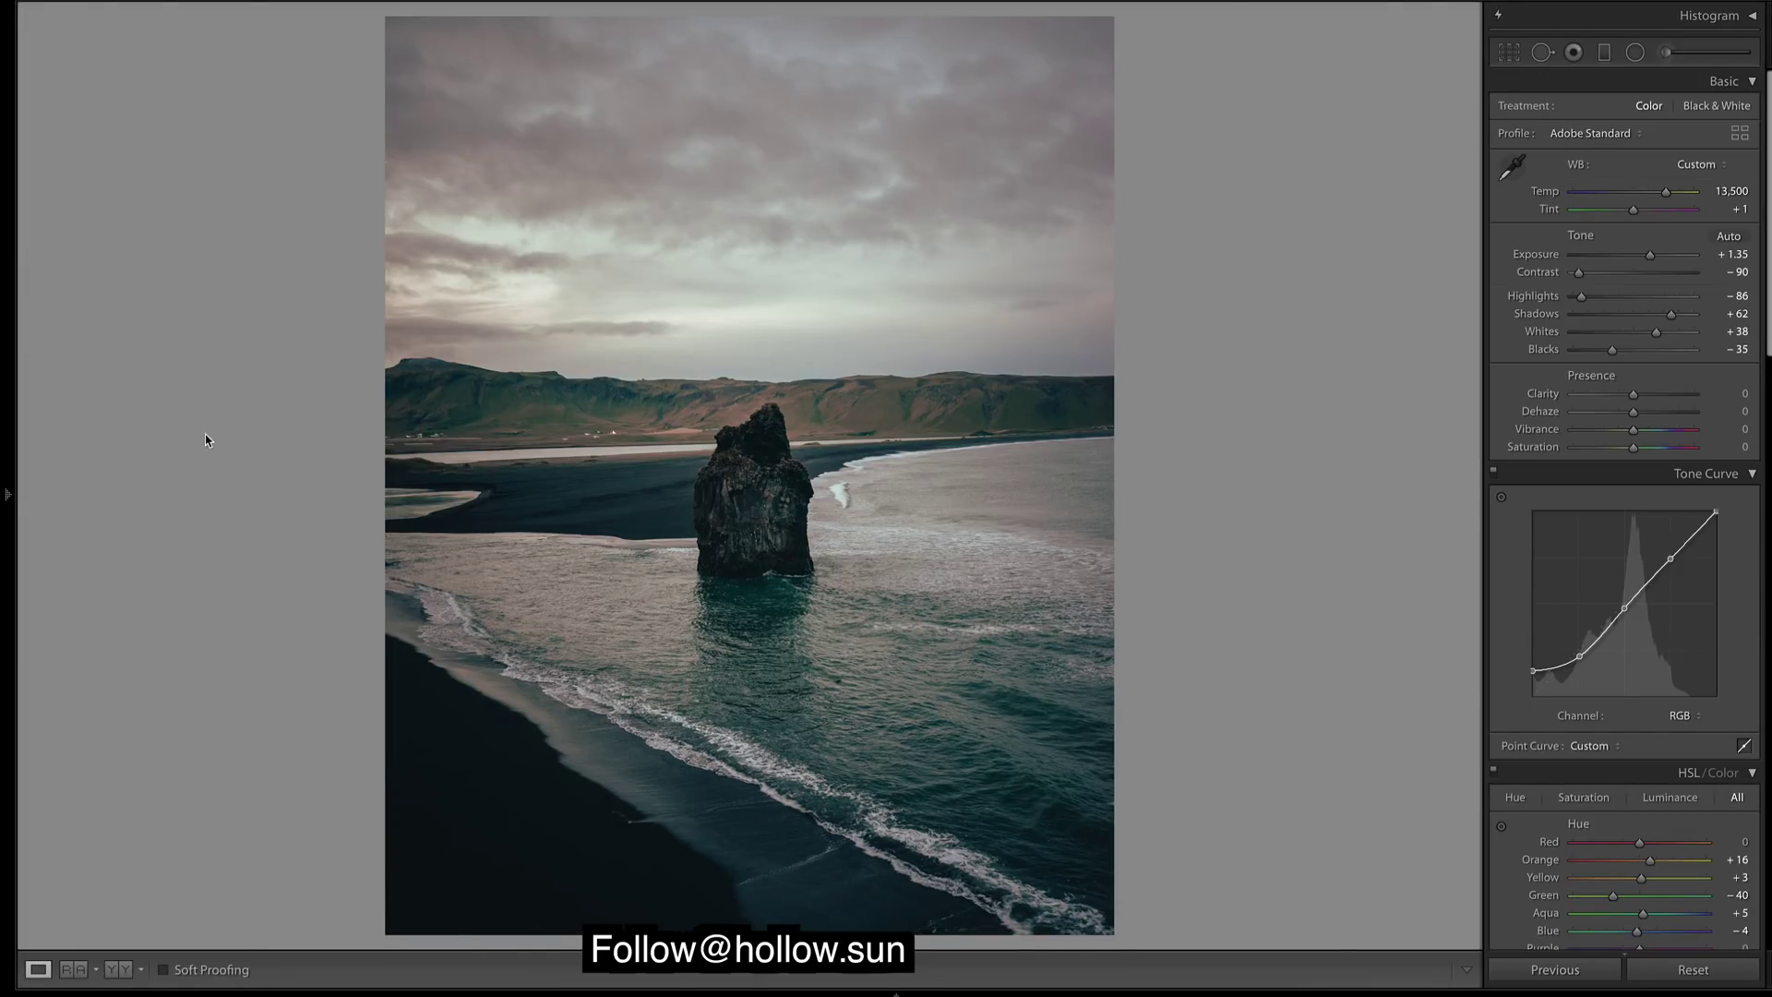
# Create a new develop preset 'Gold Blue I' in User Presets with Effects settings ticked
pyautogui.moveTo(6, 493)
pyautogui.click(244, 262)
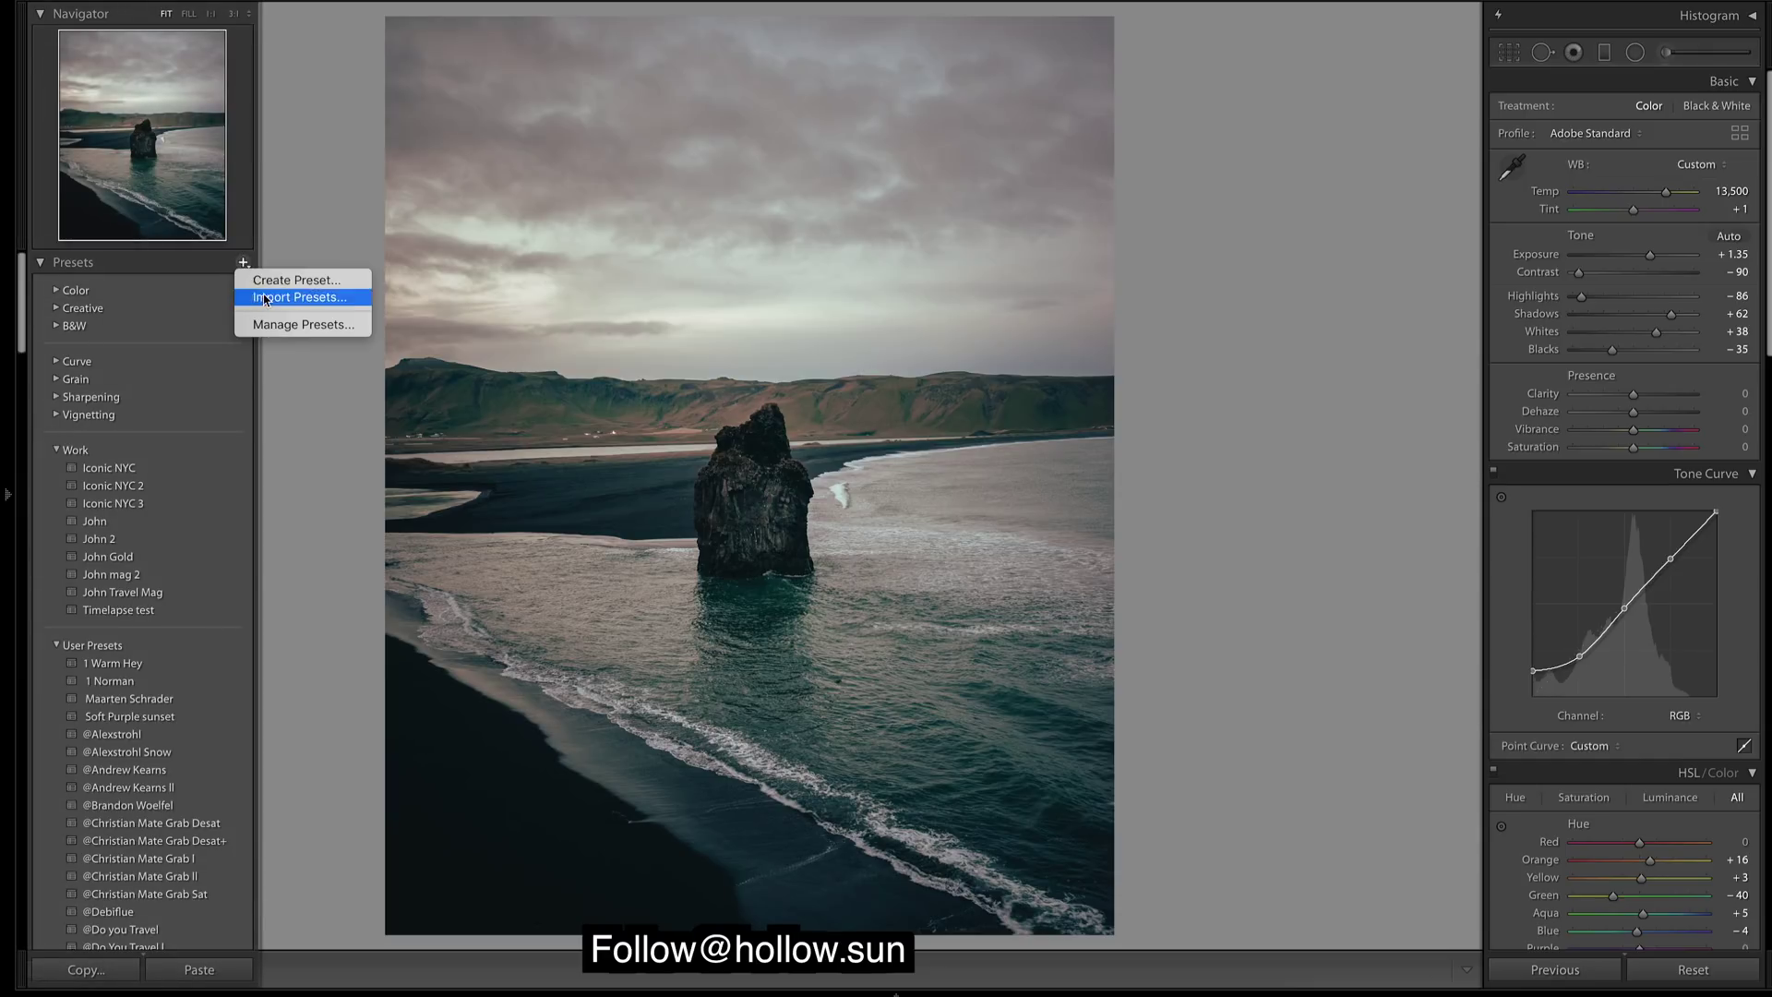
pyautogui.click(274, 279)
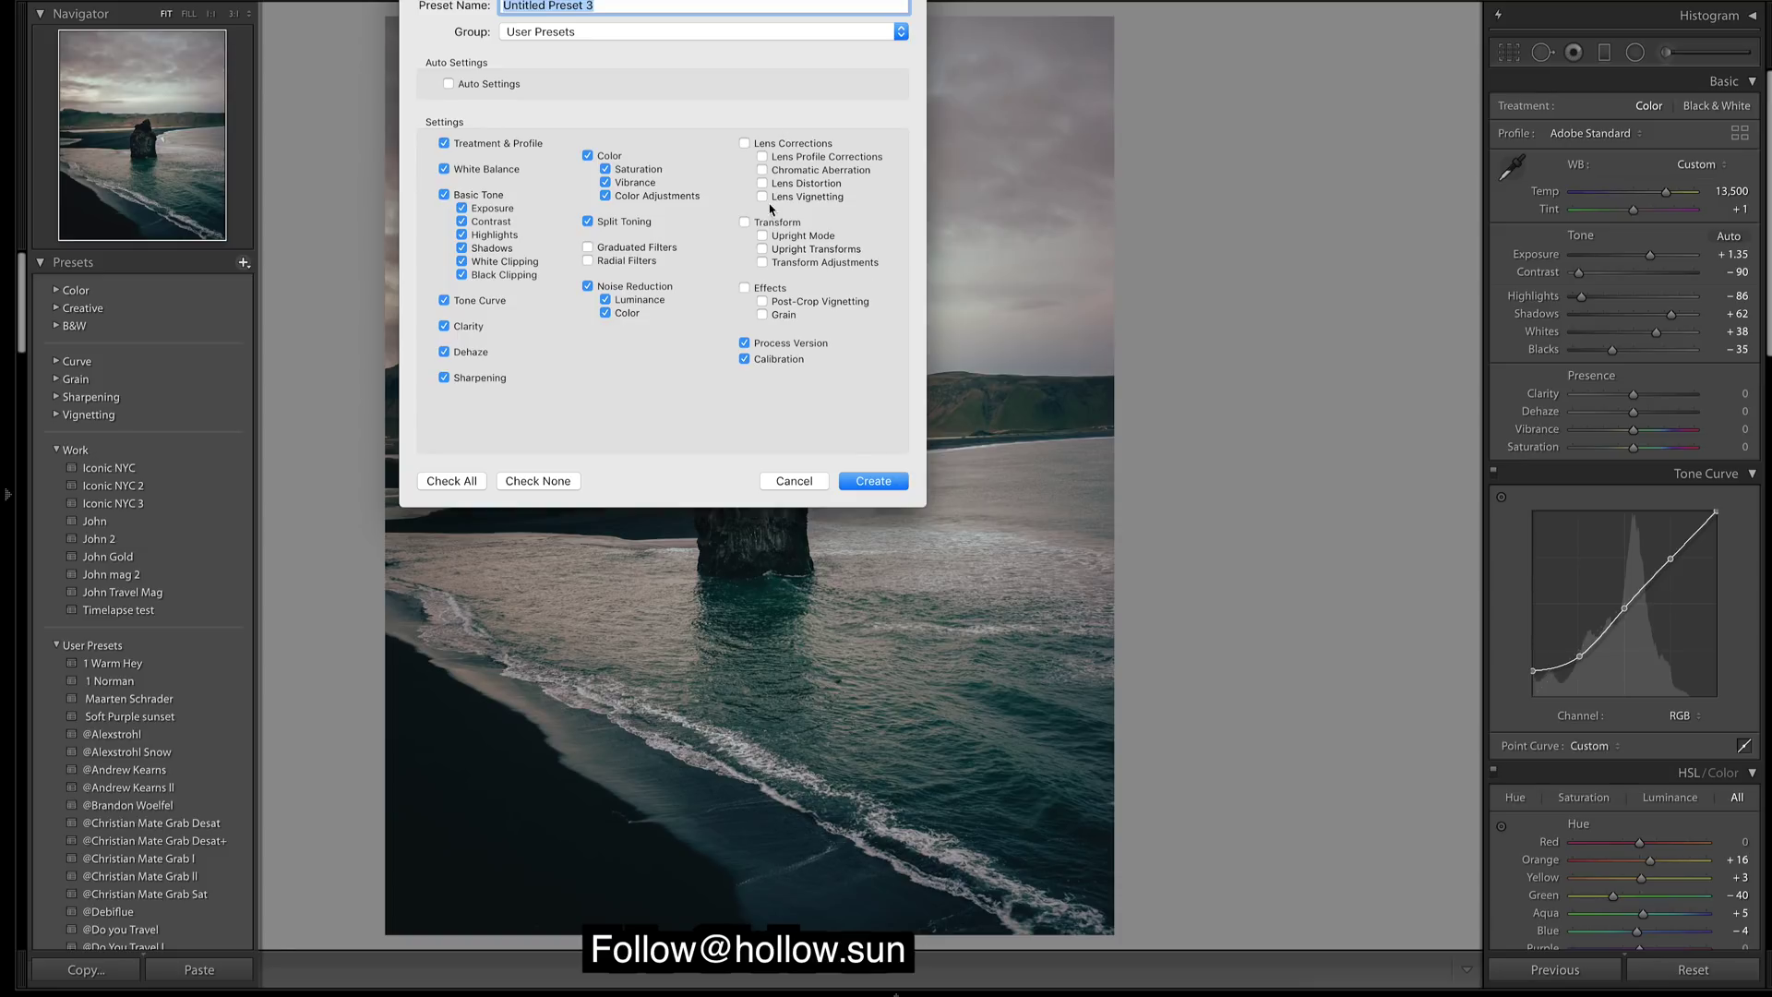
pyautogui.click(744, 288)
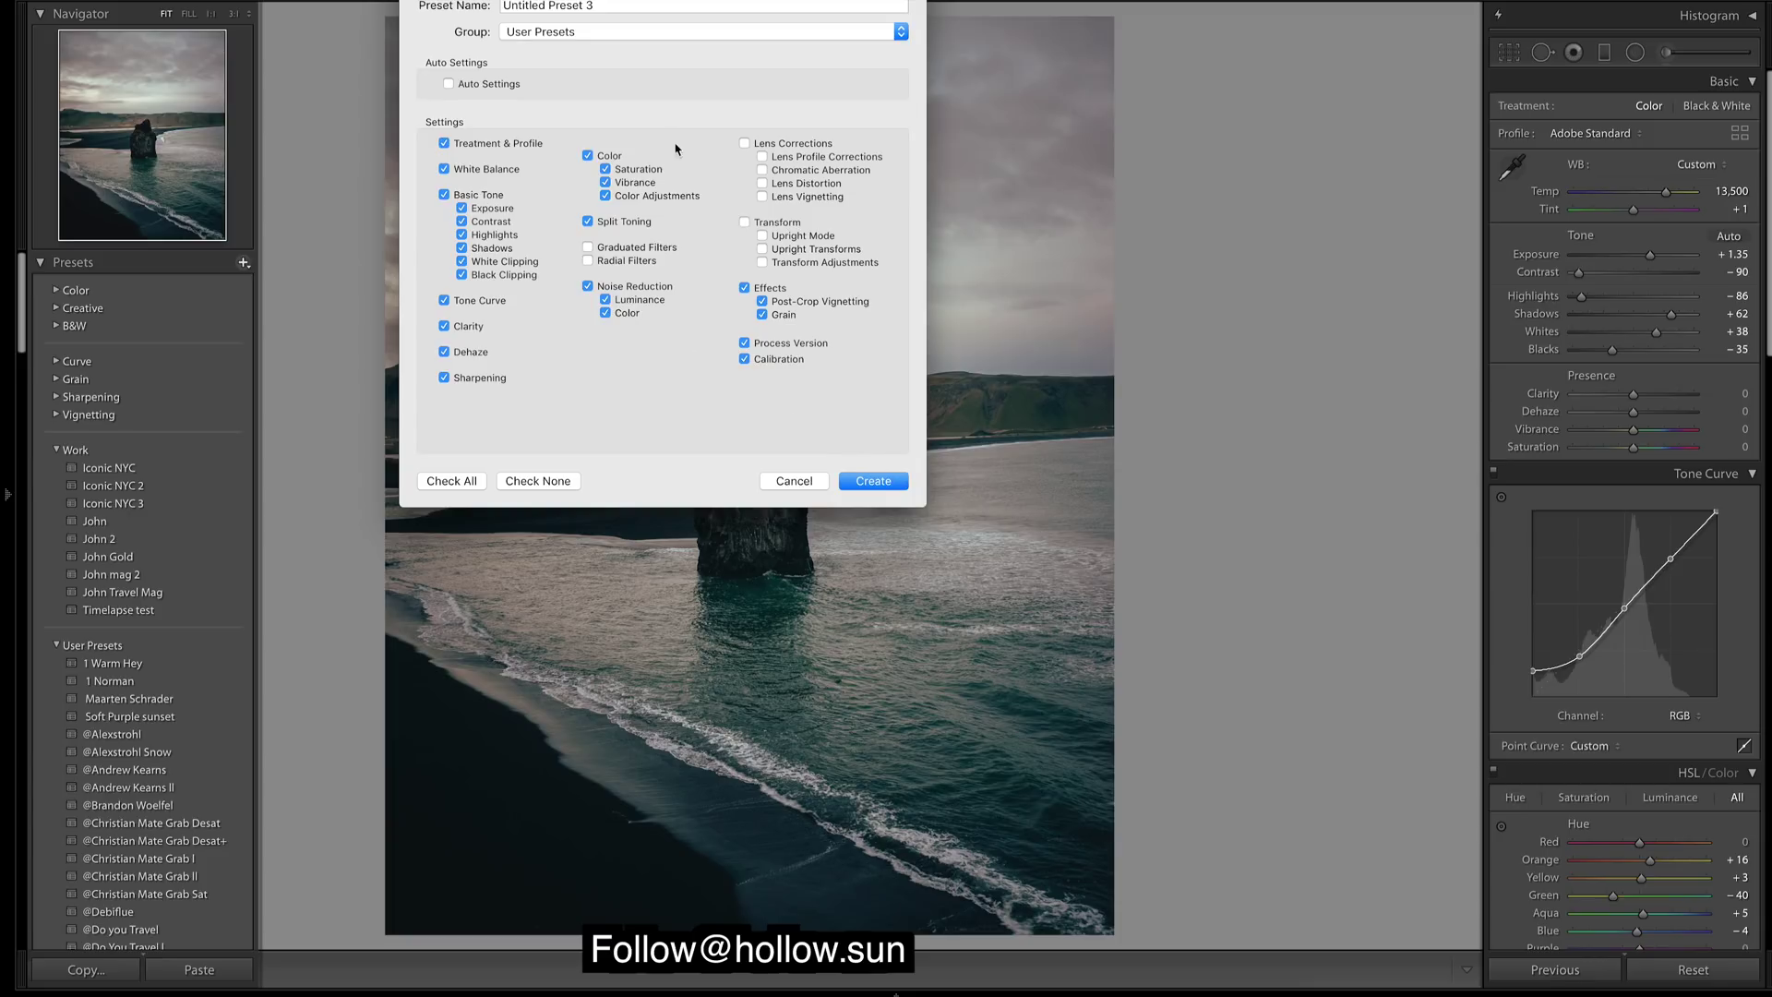
pyautogui.moveTo(634, 6); pyautogui.dragTo(459, 3)
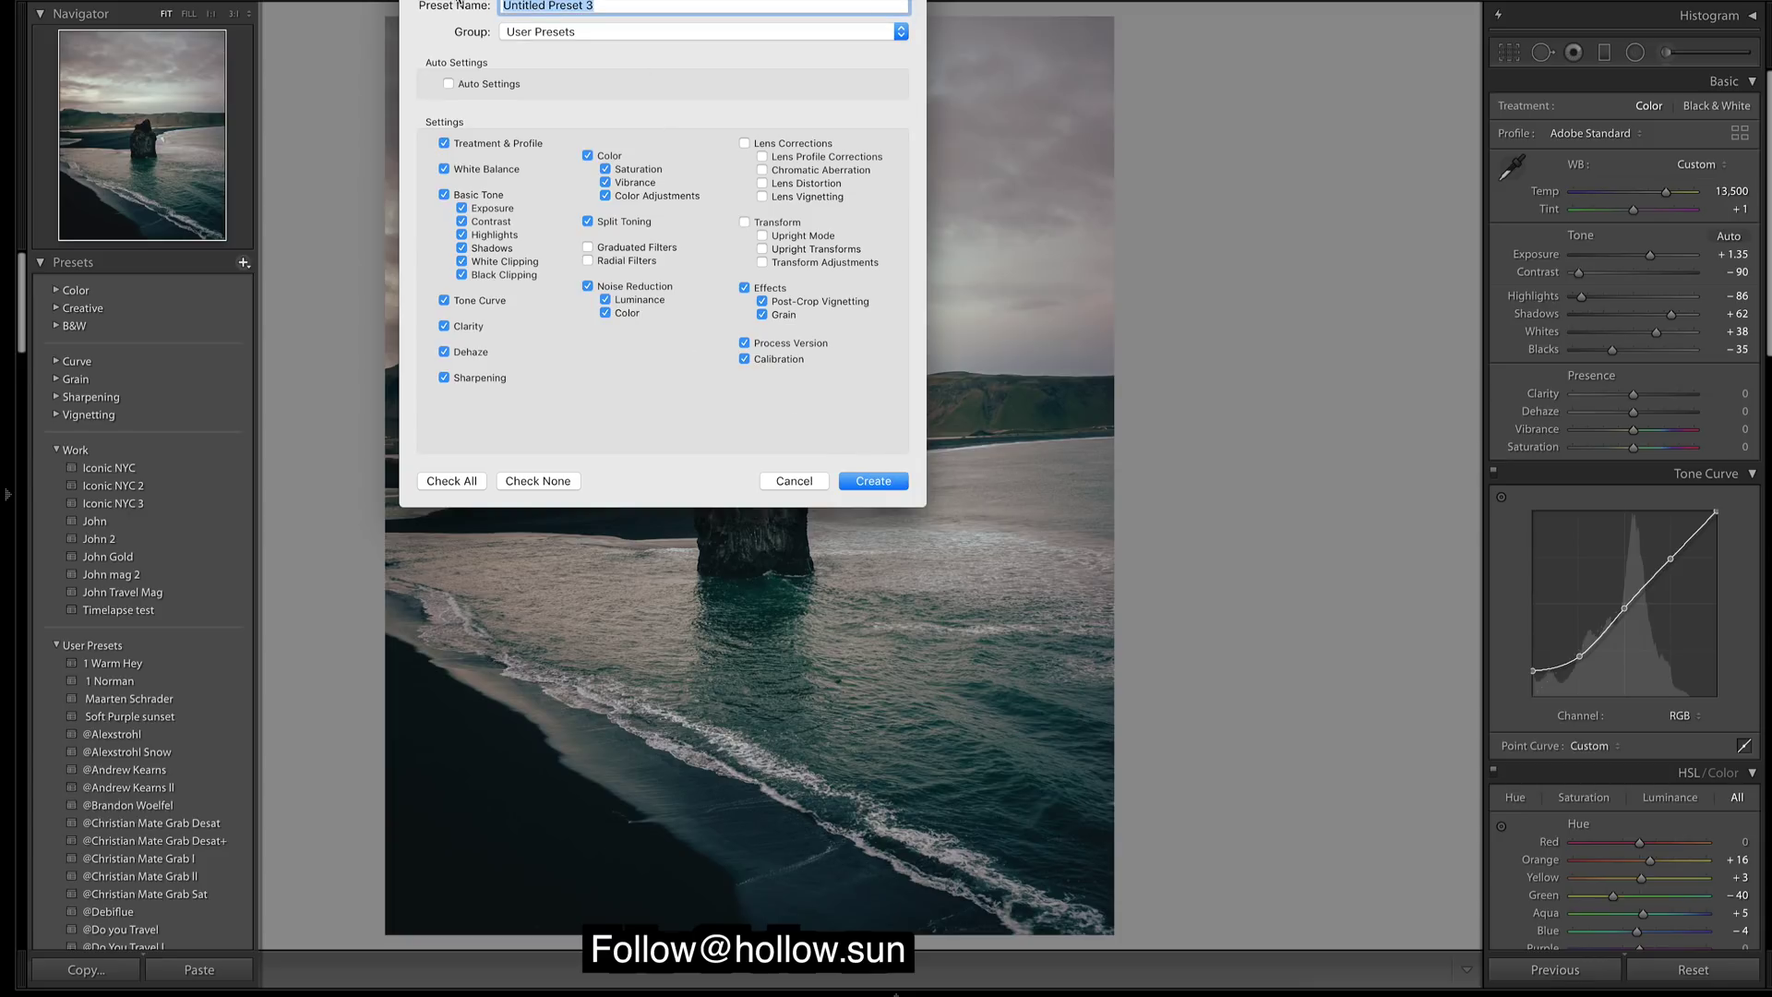
pyautogui.press('BackSpace')
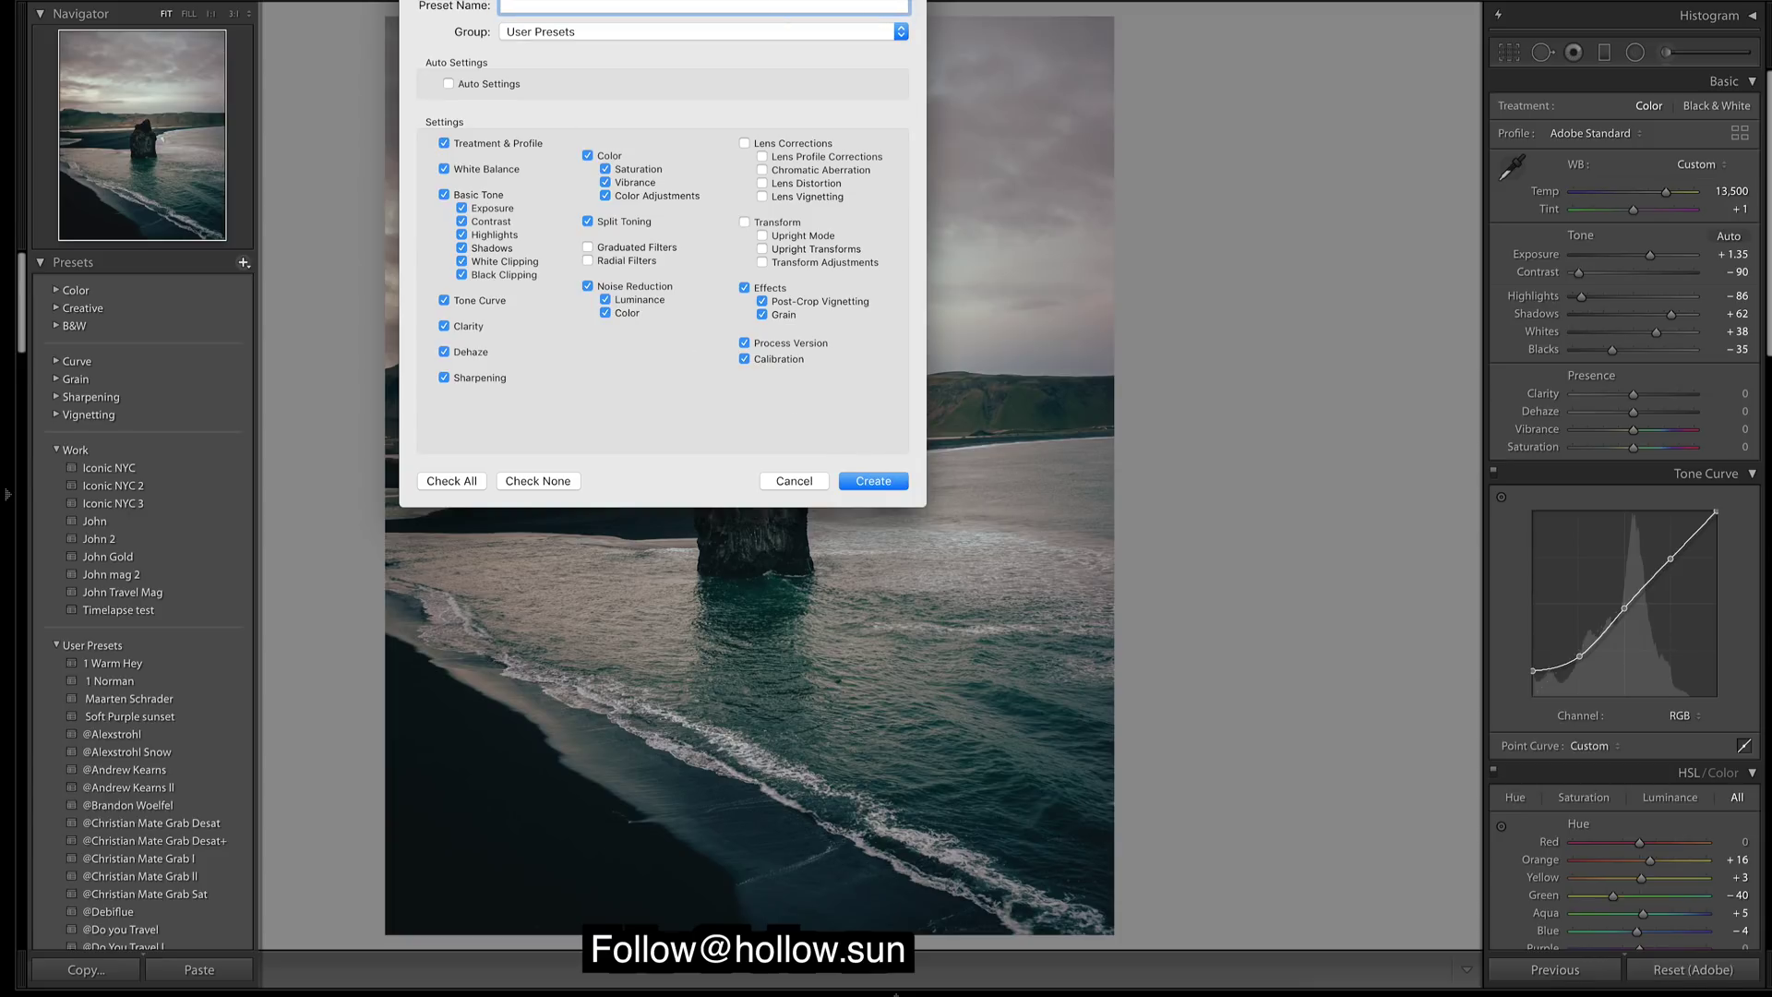
pyautogui.write('Gold Blue I')
pyautogui.click(874, 482)
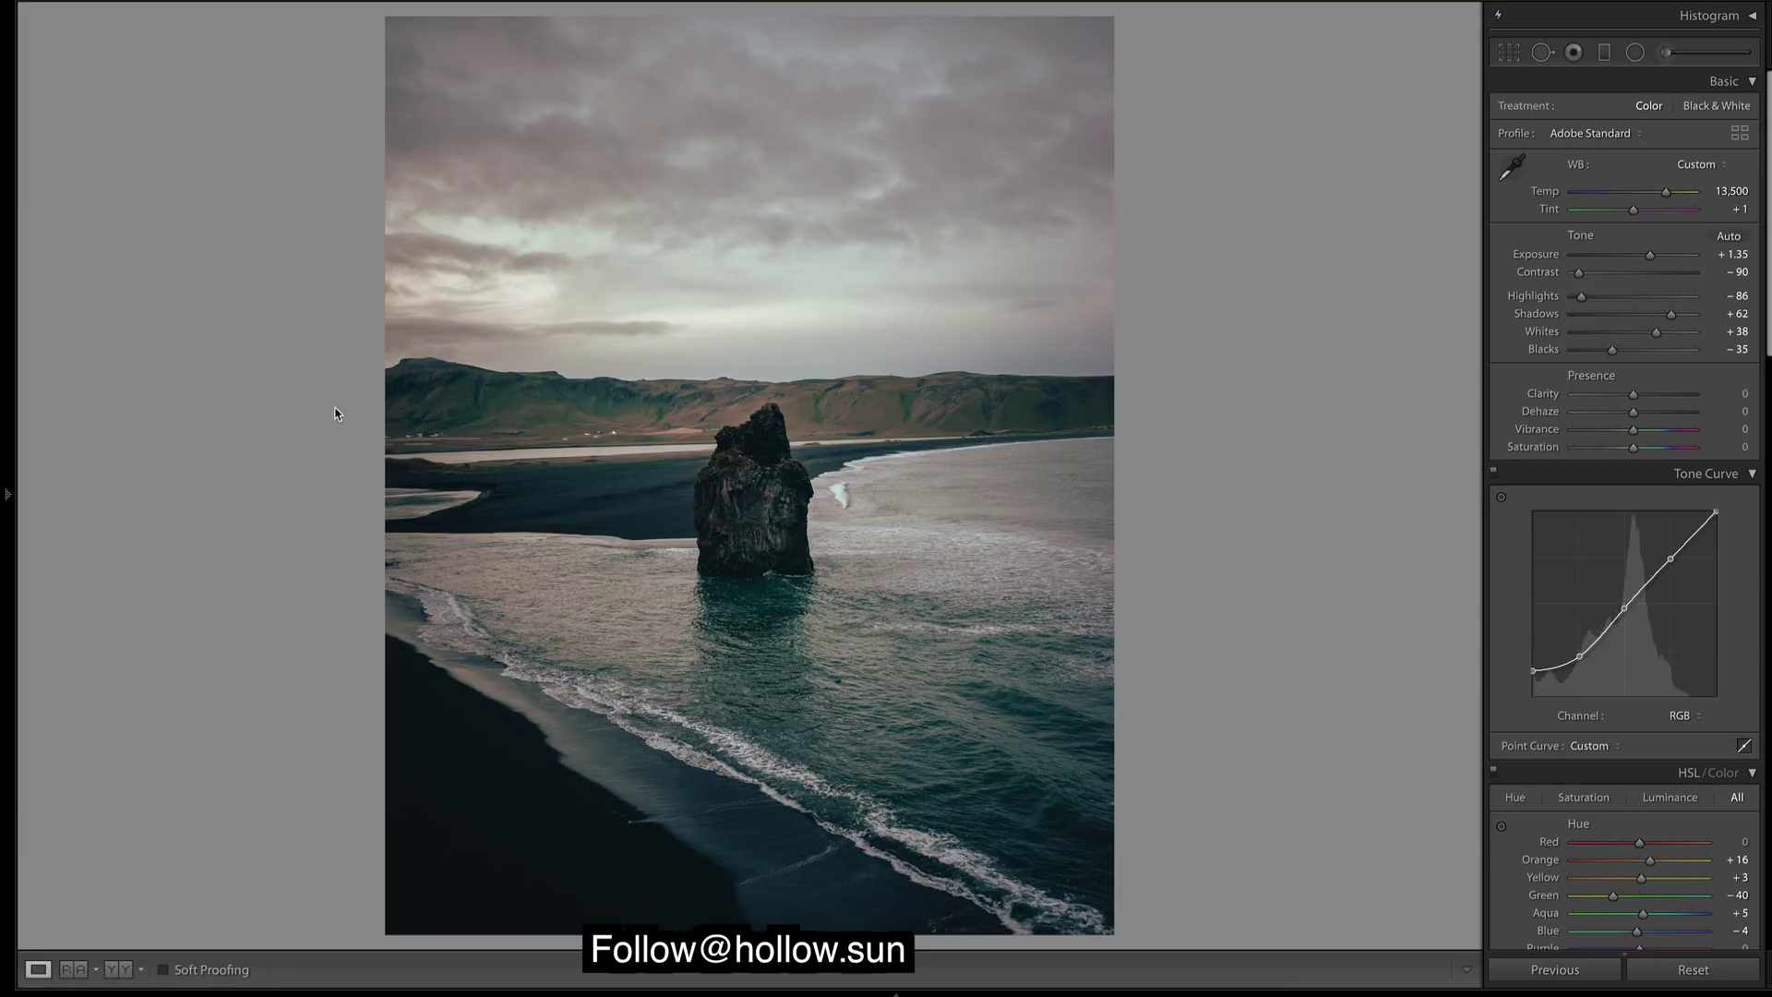